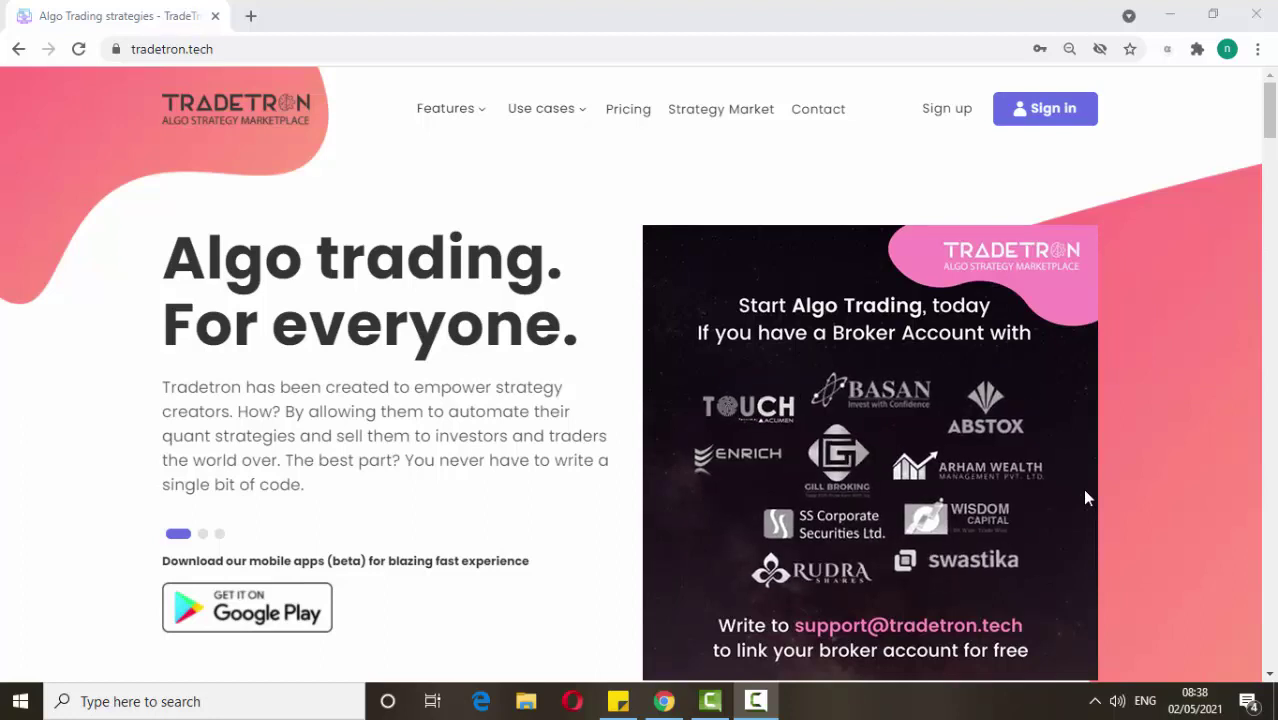
Sign in to Tradetron from the sign-up form using 'Sign in with Google' and a Google account.
{"action": "left_click", "coordinate": [937, 118]}
{"action": "left_click", "coordinate": [937, 118]}
{"action": "scroll", "coordinate": [594, 260], "scroll_direction": "down", "scroll_amount": 2}
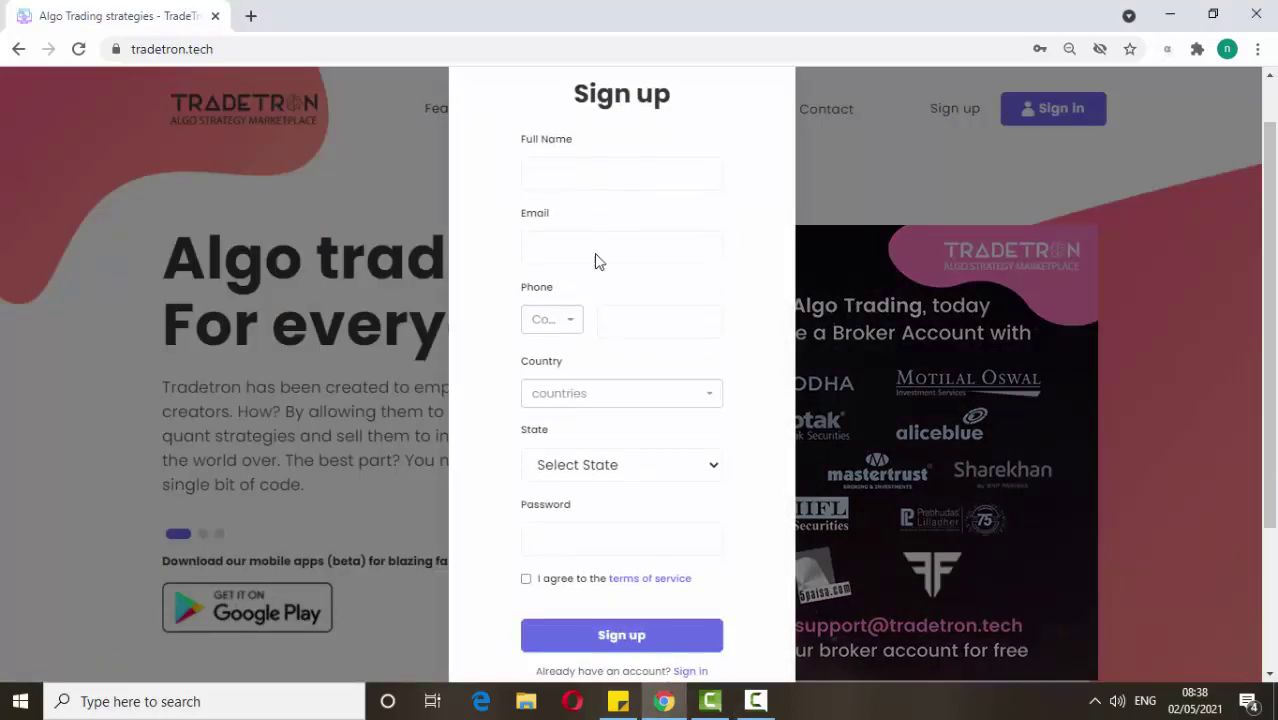
{"action": "scroll", "coordinate": [639, 322], "scroll_direction": "down", "scroll_amount": 2}
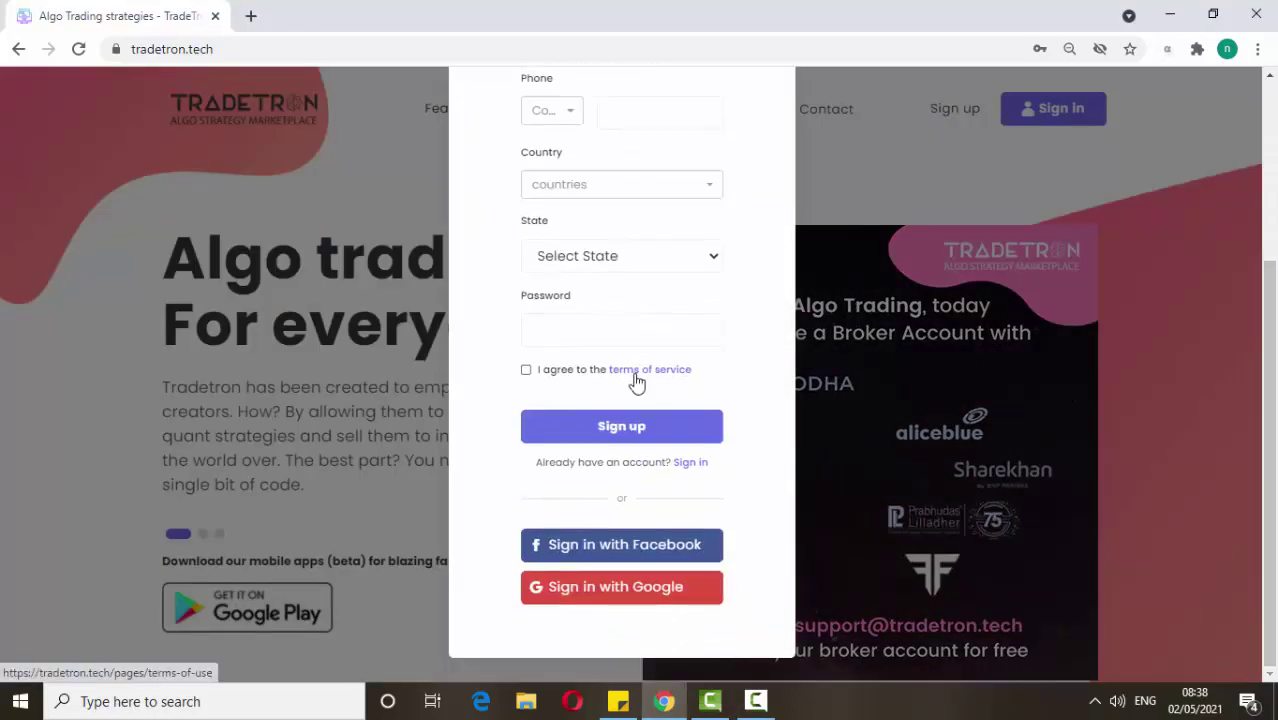
{"action": "left_click", "coordinate": [595, 598]}
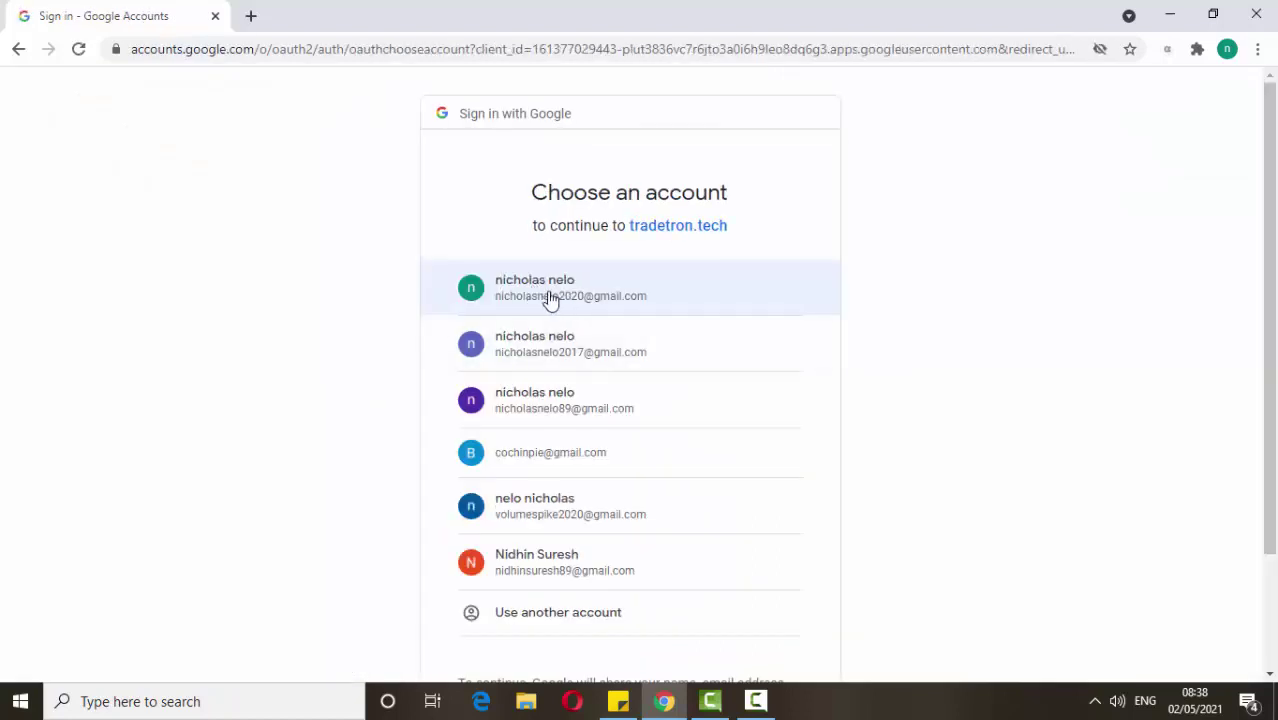
{"action": "left_click", "coordinate": [548, 297]}
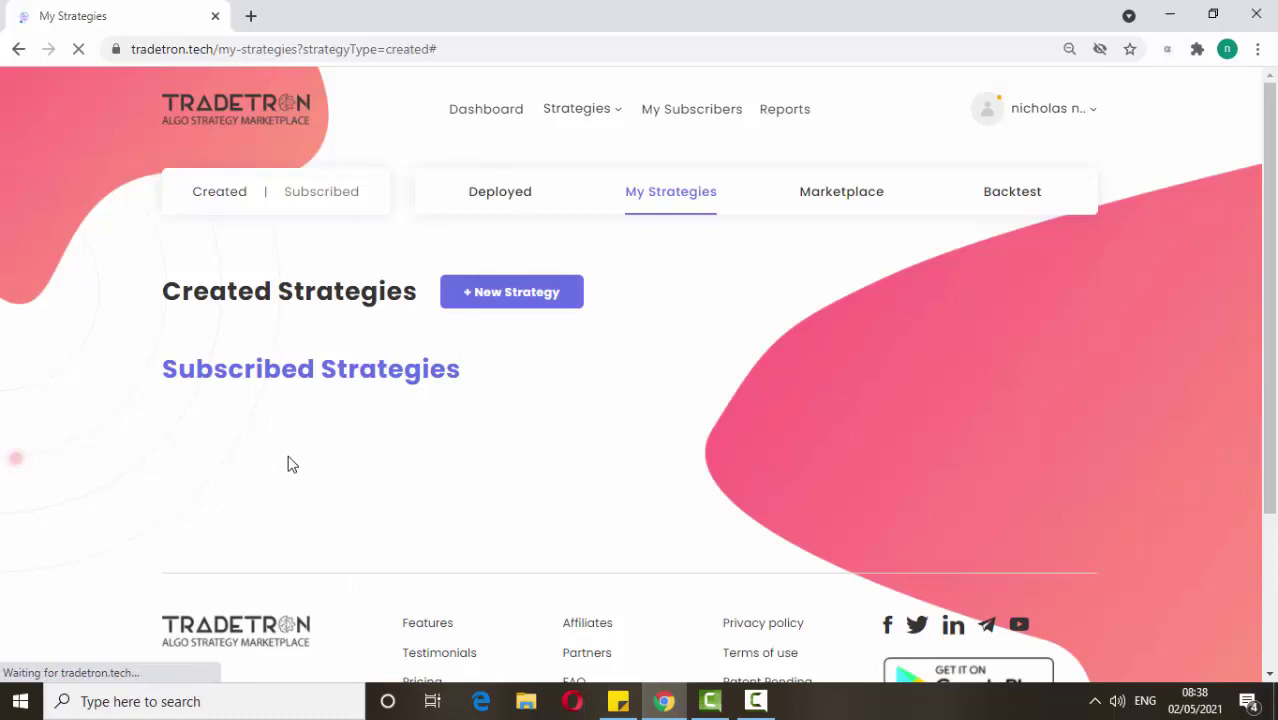
Start a new strategy from Strategies > Create and scroll through its tags, description and settings sections.
{"action": "mouse_move", "coordinate": [610, 115]}
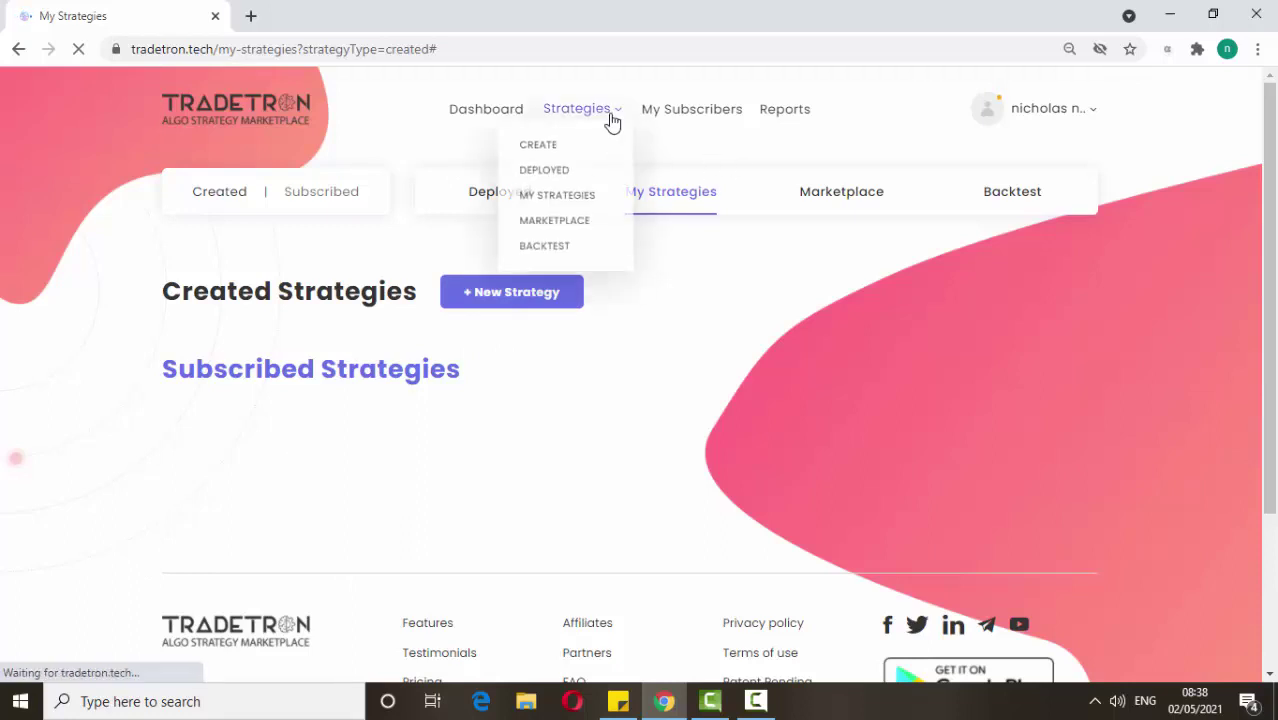
{"action": "left_click", "coordinate": [537, 160]}
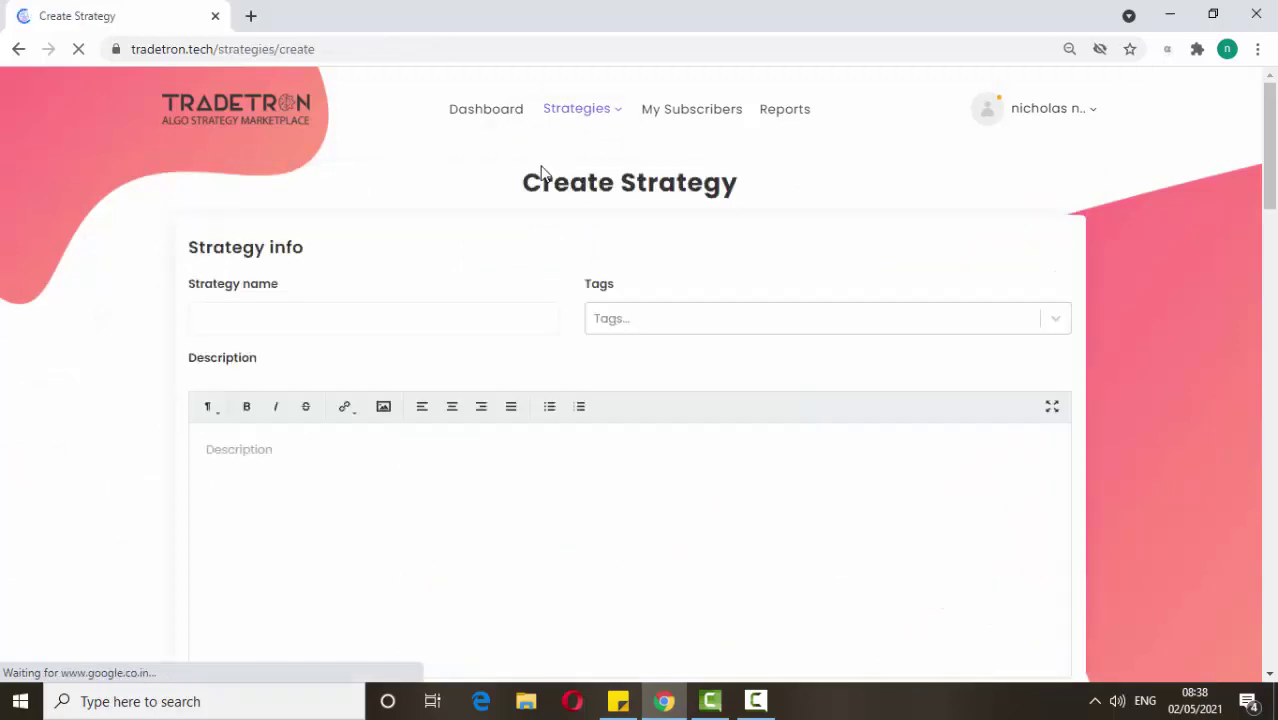
{"action": "left_click", "coordinate": [622, 318]}
{"action": "left_click", "coordinate": [328, 465]}
{"action": "scroll", "coordinate": [328, 470], "scroll_direction": "down", "scroll_amount": 5}
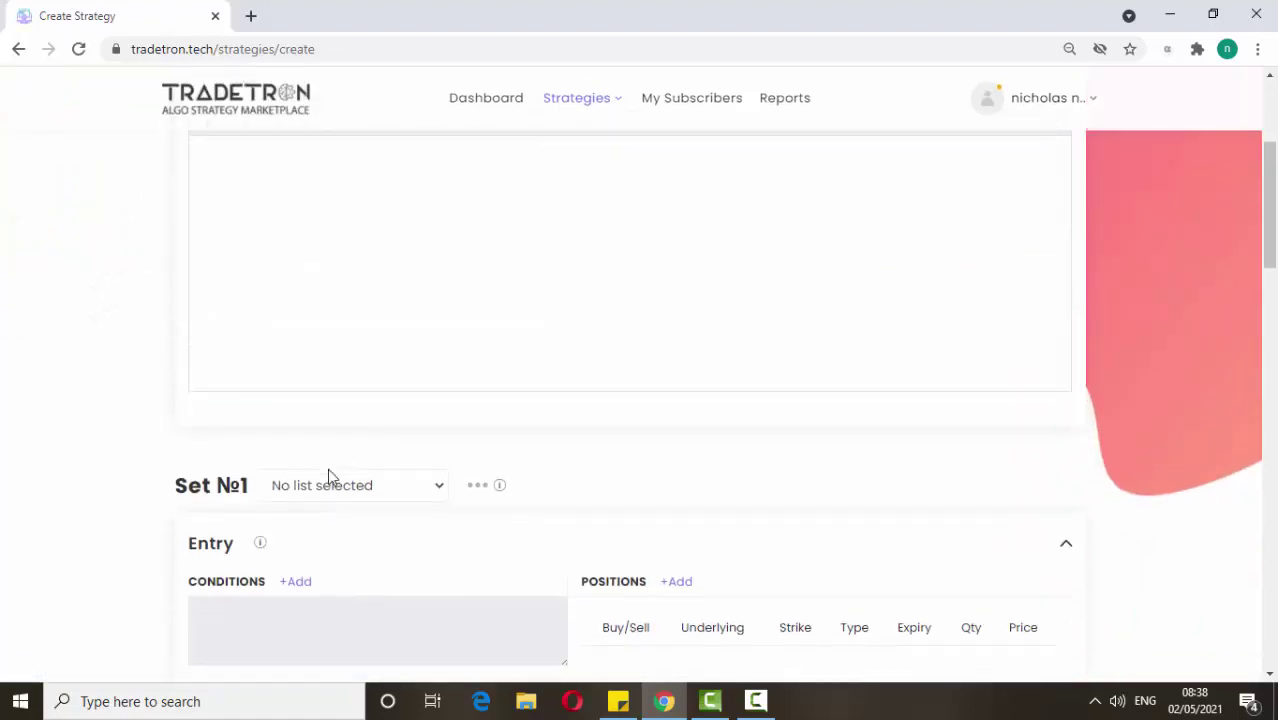
{"action": "scroll", "coordinate": [279, 545], "scroll_direction": "down", "scroll_amount": 6}
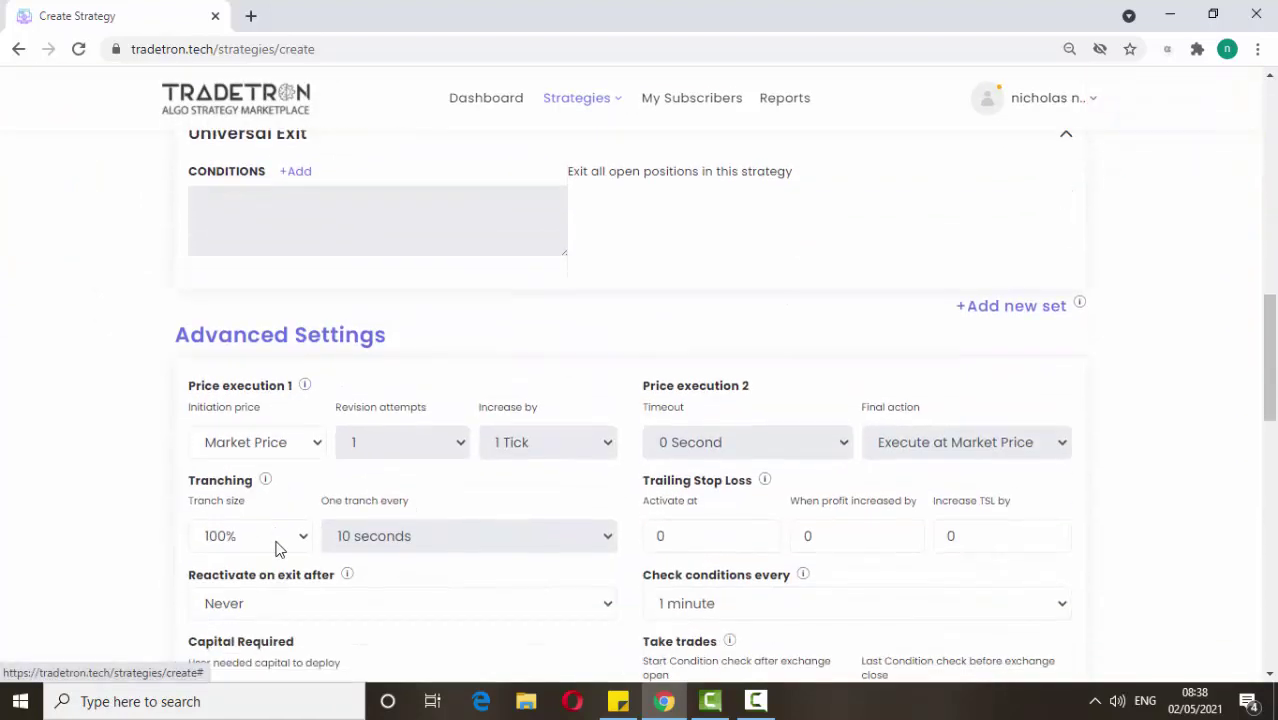
{"action": "scroll", "coordinate": [352, 514], "scroll_direction": "up", "scroll_amount": 3}
{"action": "scroll", "coordinate": [330, 500], "scroll_direction": "up", "scroll_amount": 3}
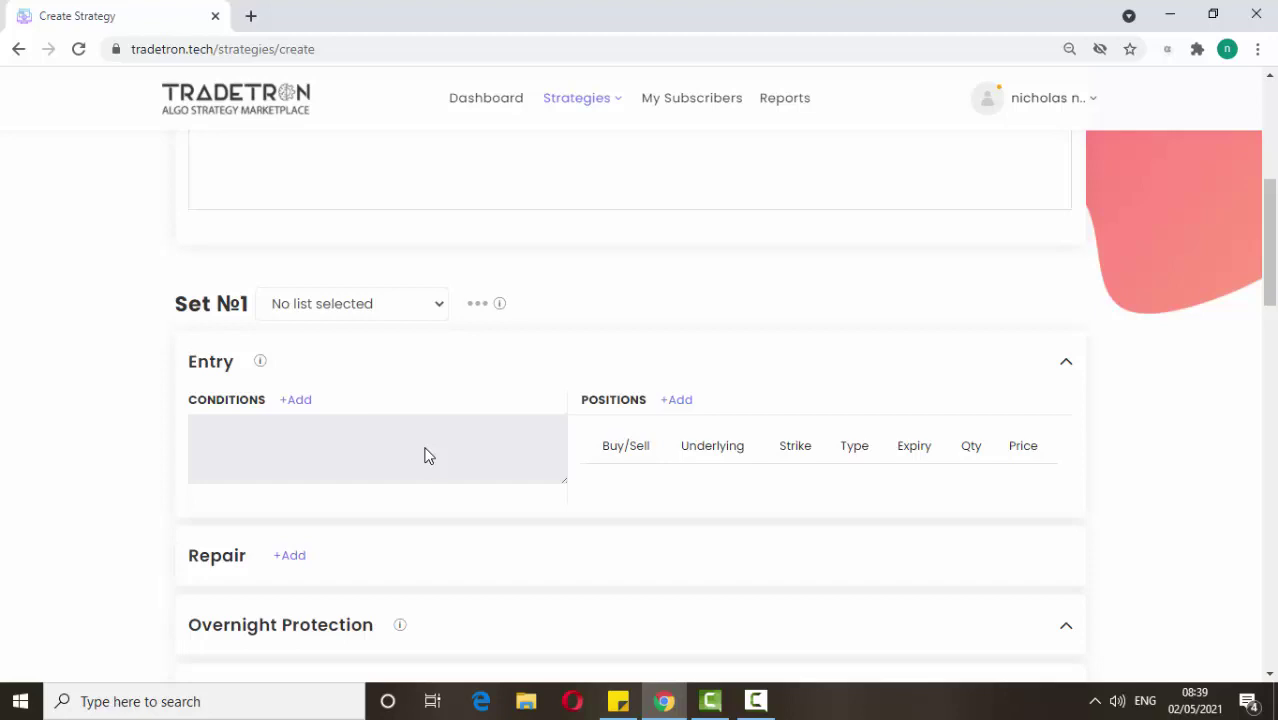
Open the strategy Marketplace from the Strategies menu and browse its listings.
{"action": "mouse_move", "coordinate": [603, 124]}
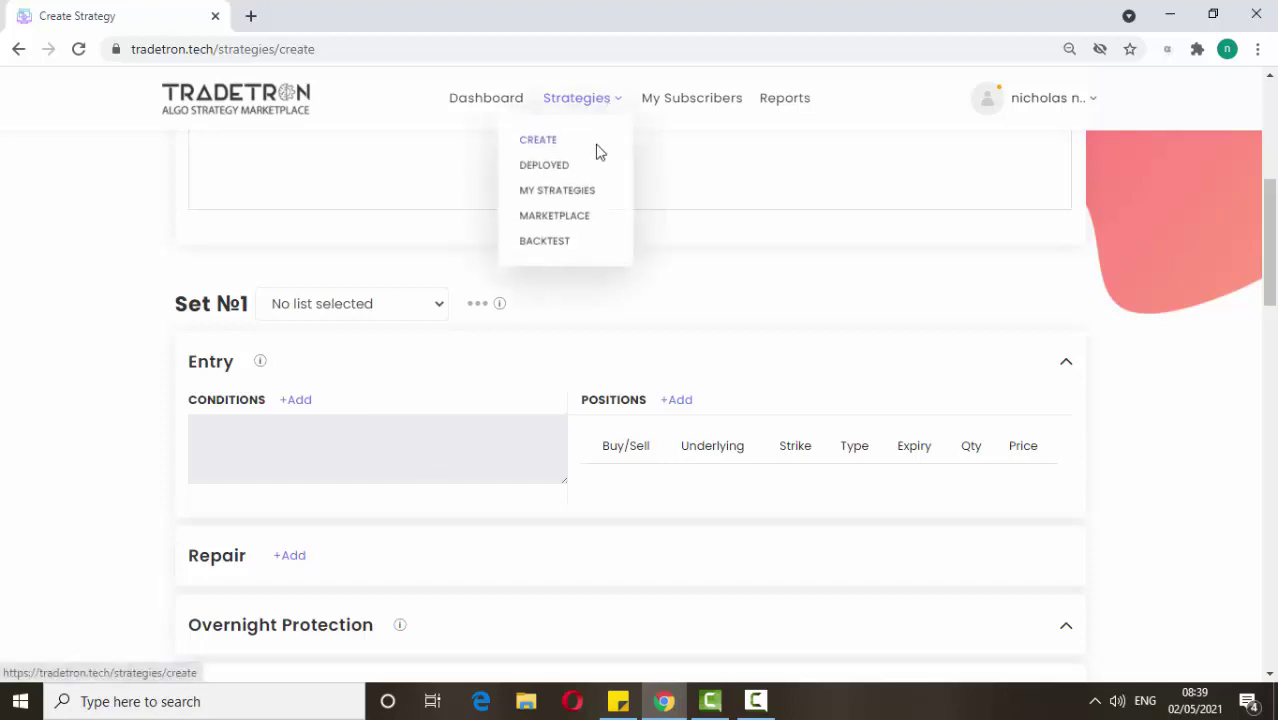
{"action": "left_click", "coordinate": [561, 220]}
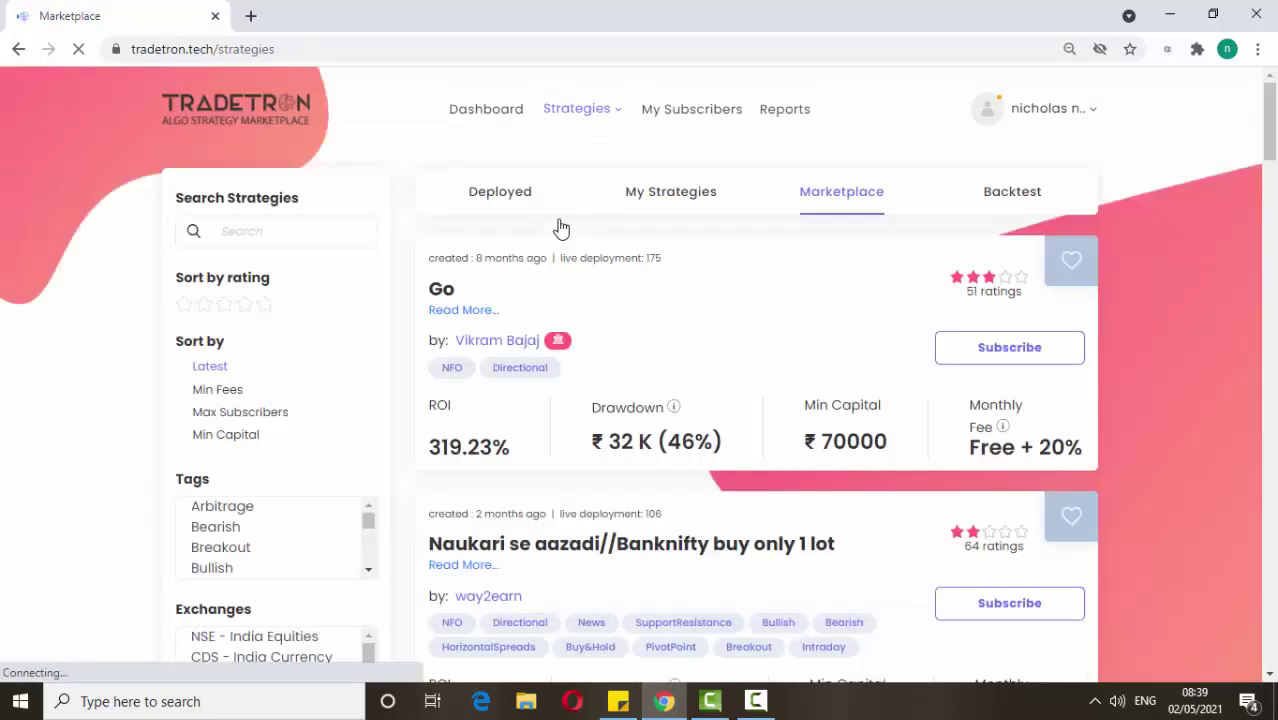
{"action": "scroll", "coordinate": [590, 286], "scroll_direction": "down", "scroll_amount": 3}
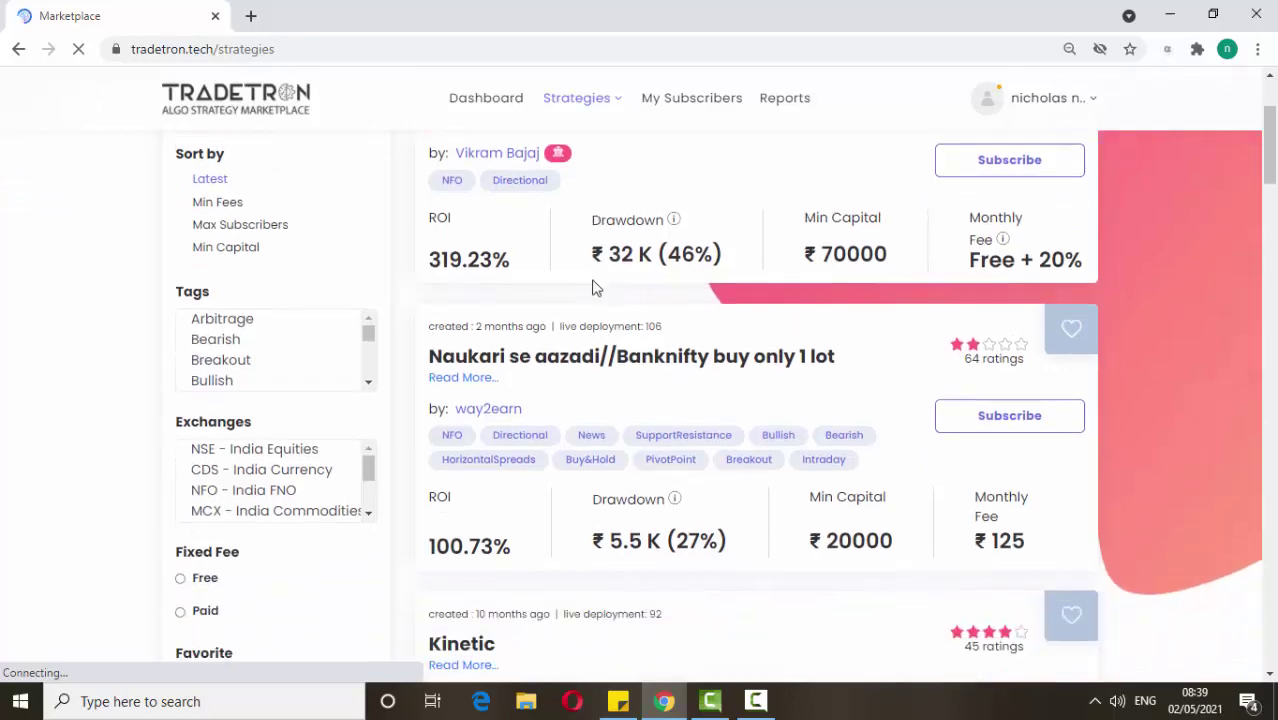
{"action": "scroll", "coordinate": [645, 279], "scroll_direction": "down", "scroll_amount": 6}
{"action": "scroll", "coordinate": [607, 296], "scroll_direction": "up", "scroll_amount": 6}
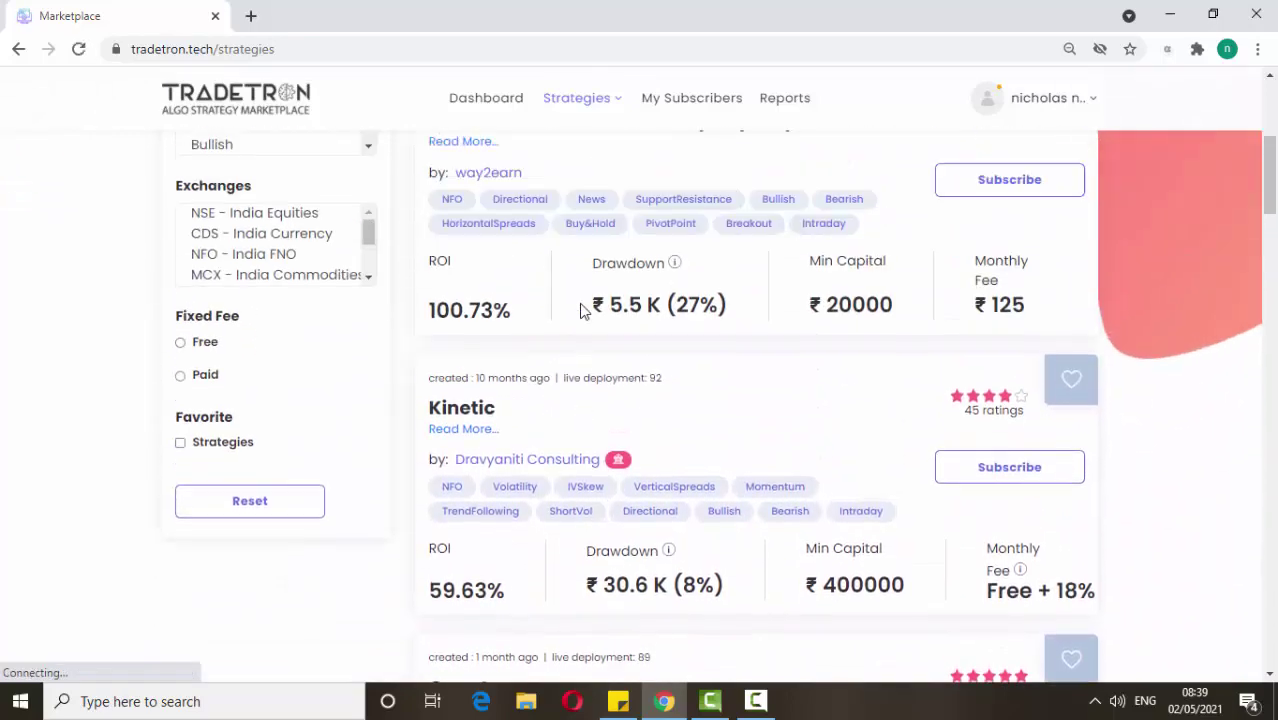
{"action": "scroll", "coordinate": [590, 300], "scroll_direction": "up", "scroll_amount": 3}
{"action": "scroll", "coordinate": [702, 380], "scroll_direction": "down", "scroll_amount": 10}
{"action": "scroll", "coordinate": [698, 380], "scroll_direction": "up", "scroll_amount": 5}
{"action": "scroll", "coordinate": [698, 380], "scroll_direction": "up", "scroll_amount": 2}
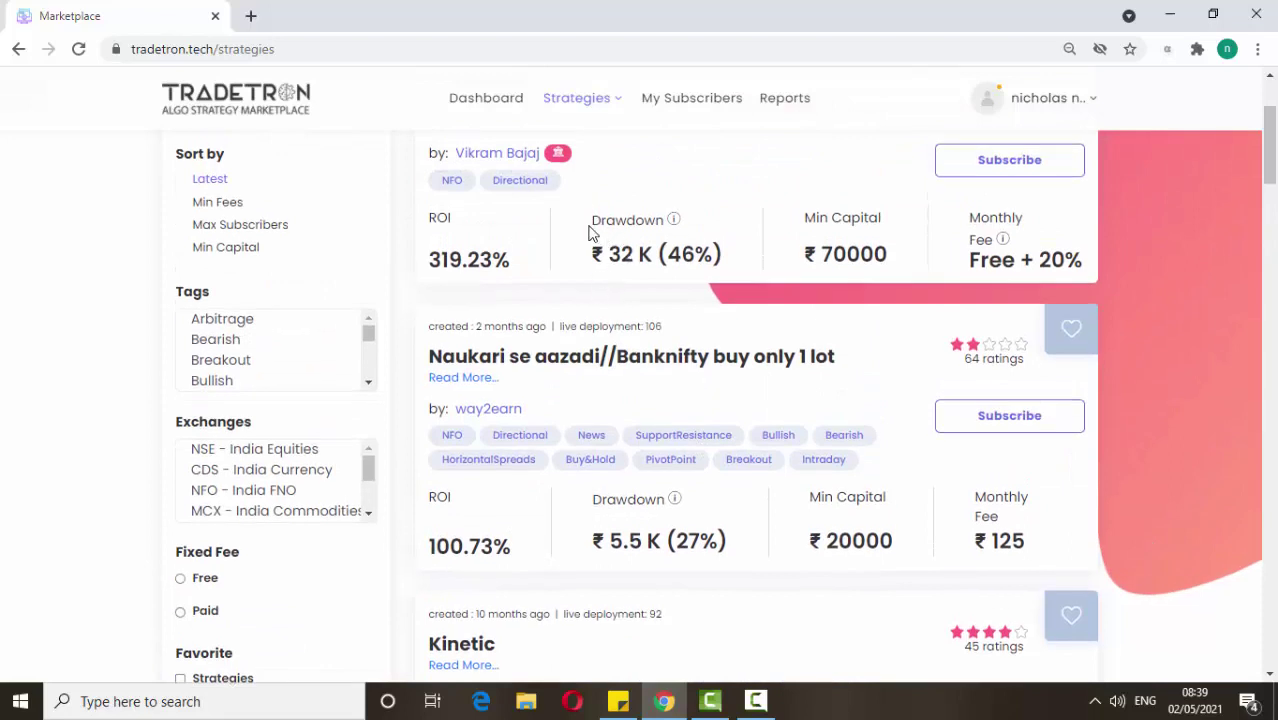
Point out the Drawdown label, then filter strategies to a 3-star rating.
{"action": "double_click", "coordinate": [636, 225]}
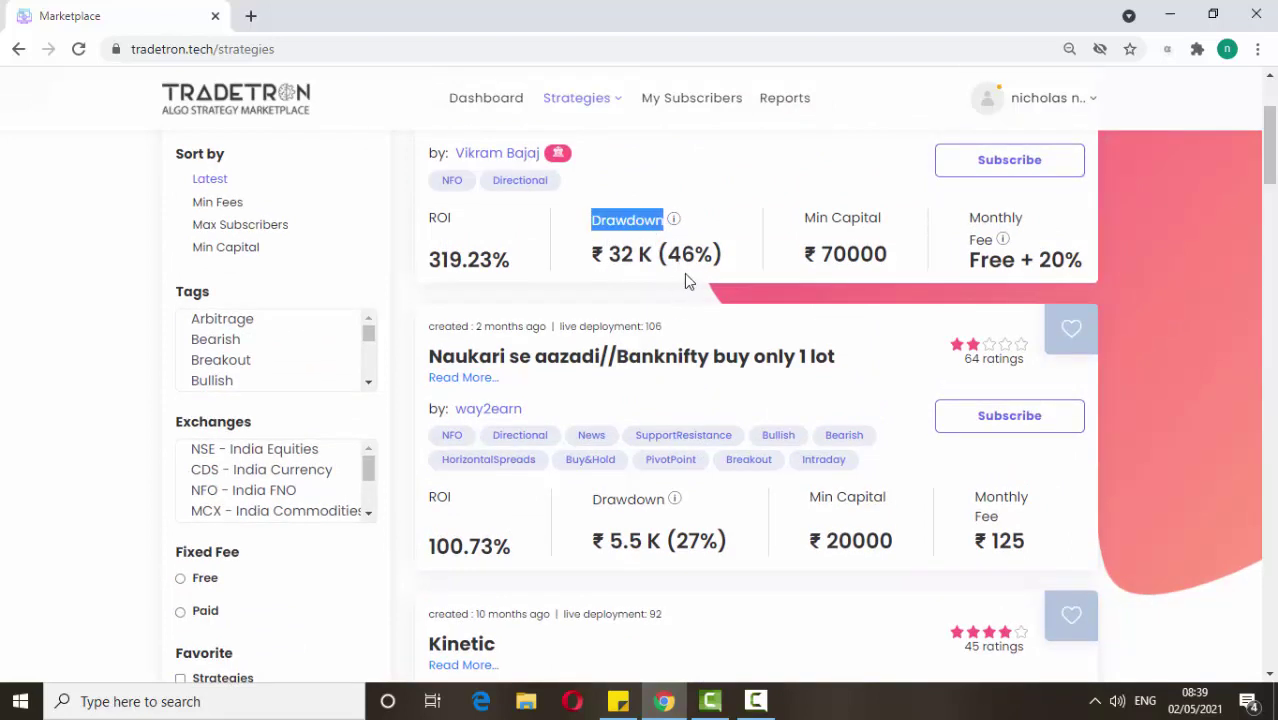
{"action": "scroll", "coordinate": [420, 298], "scroll_direction": "up", "scroll_amount": 2}
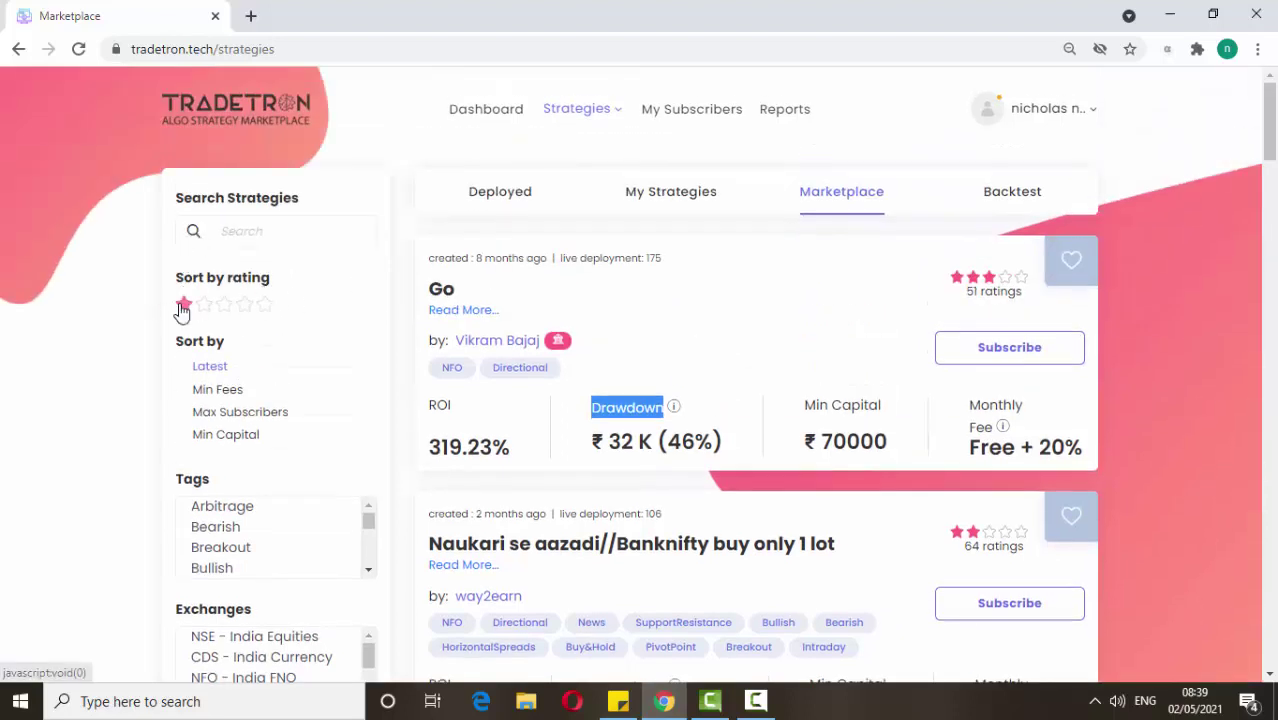
{"action": "left_click", "coordinate": [222, 304]}
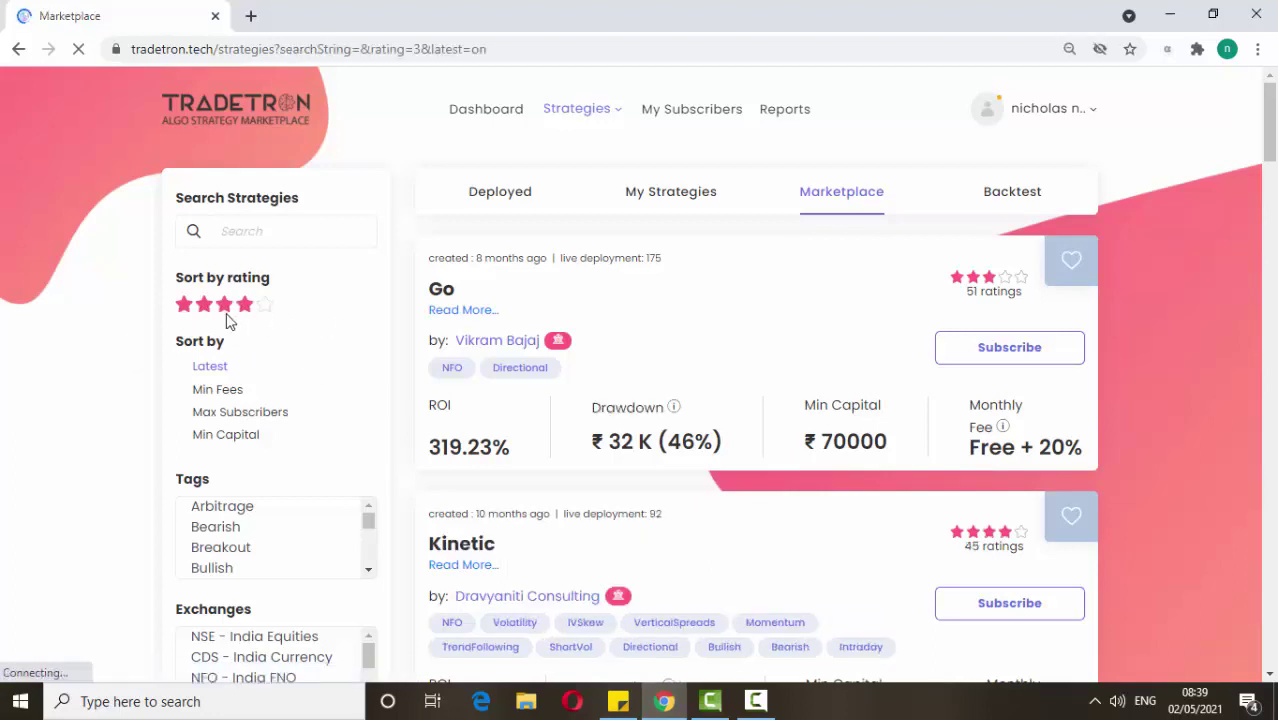
Filter the Marketplace to 5-star strategies and highlight the Quantum card's ROI and performance figures.
{"action": "left_click", "coordinate": [262, 312]}
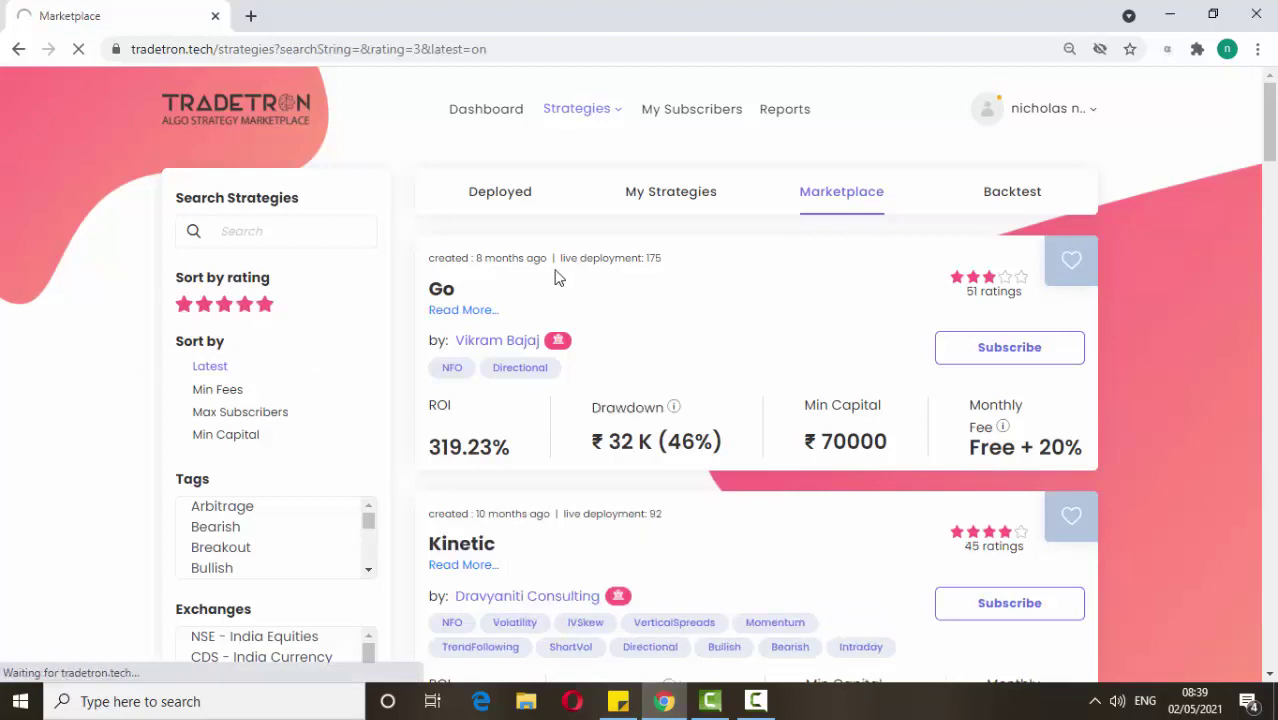
{"action": "scroll", "coordinate": [670, 242], "scroll_direction": "down", "scroll_amount": 1}
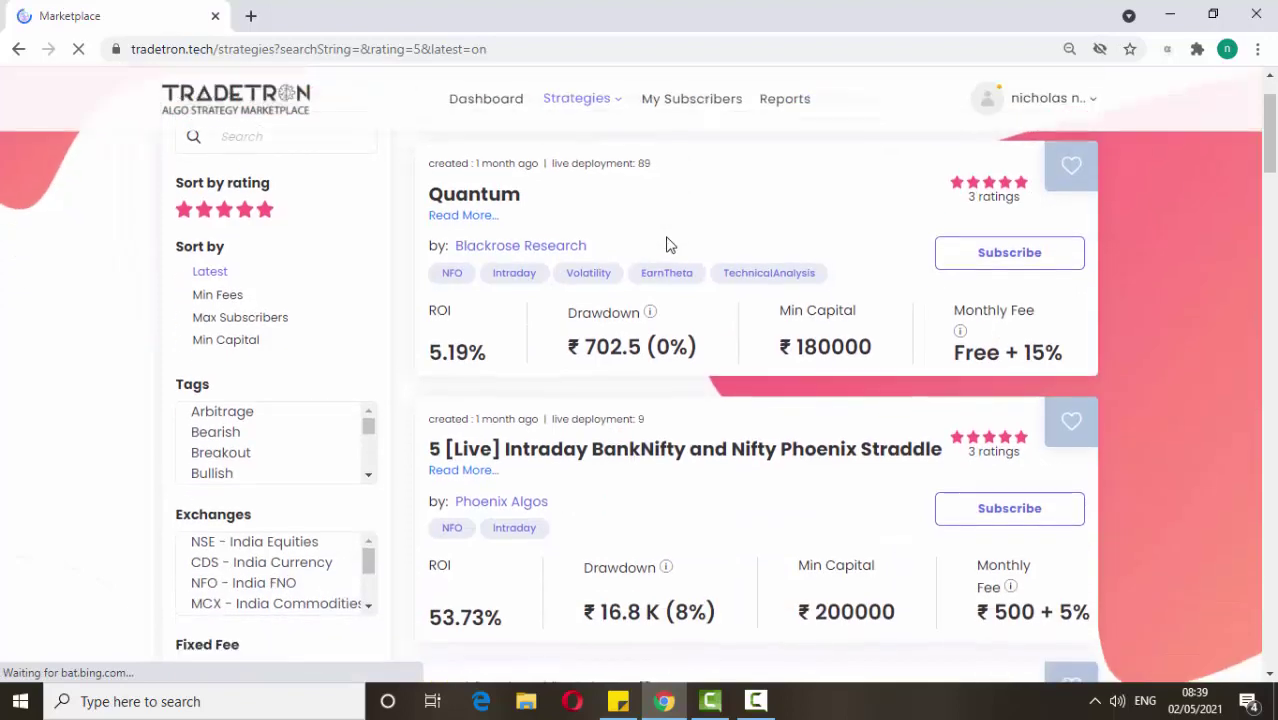
{"action": "scroll", "coordinate": [668, 242], "scroll_direction": "down", "scroll_amount": 1}
{"action": "scroll", "coordinate": [580, 280], "scroll_direction": "up", "scroll_amount": 2}
{"action": "left_click_drag", "start_coordinate": [430, 403], "coordinate": [466, 432]}
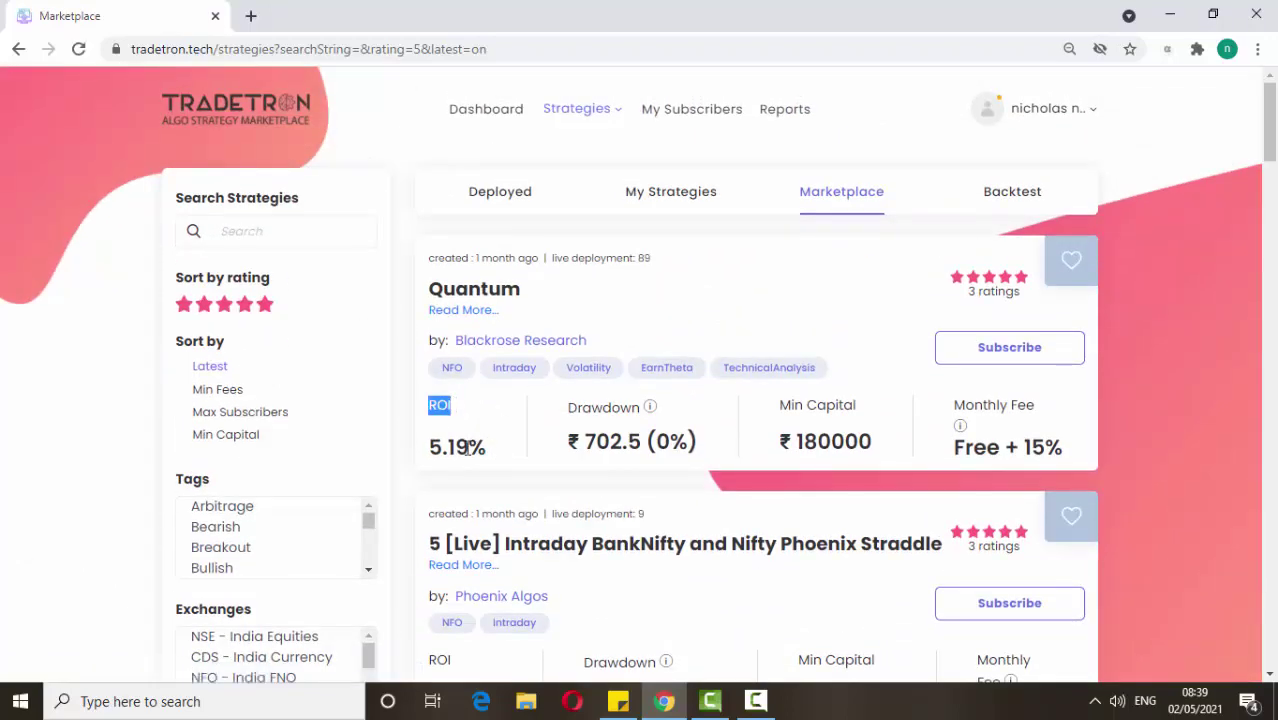
{"action": "left_click_drag", "start_coordinate": [430, 452], "coordinate": [463, 452]}
Highlight the Quantum card's Drawdown label and other card details.
{"action": "scroll", "coordinate": [472, 422], "scroll_direction": "down", "scroll_amount": 5}
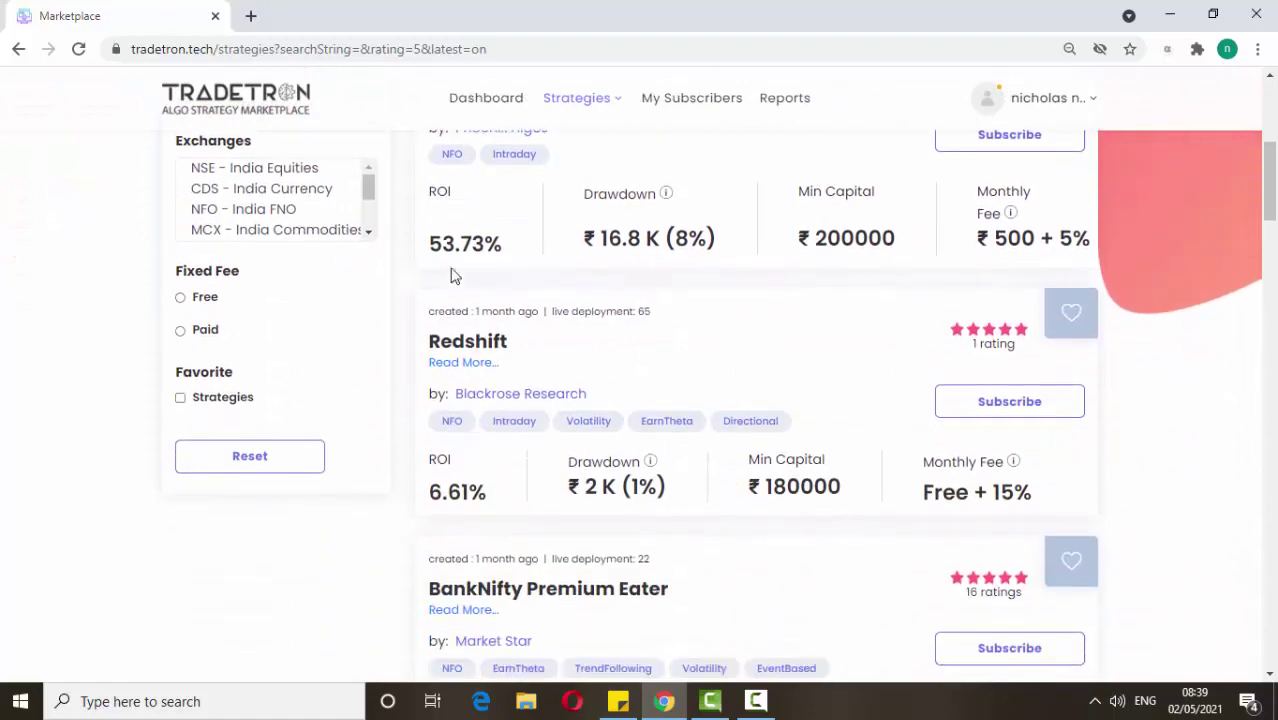
{"action": "scroll", "coordinate": [462, 300], "scroll_direction": "down", "scroll_amount": 5}
{"action": "scroll", "coordinate": [471, 390], "scroll_direction": "up", "scroll_amount": 7}
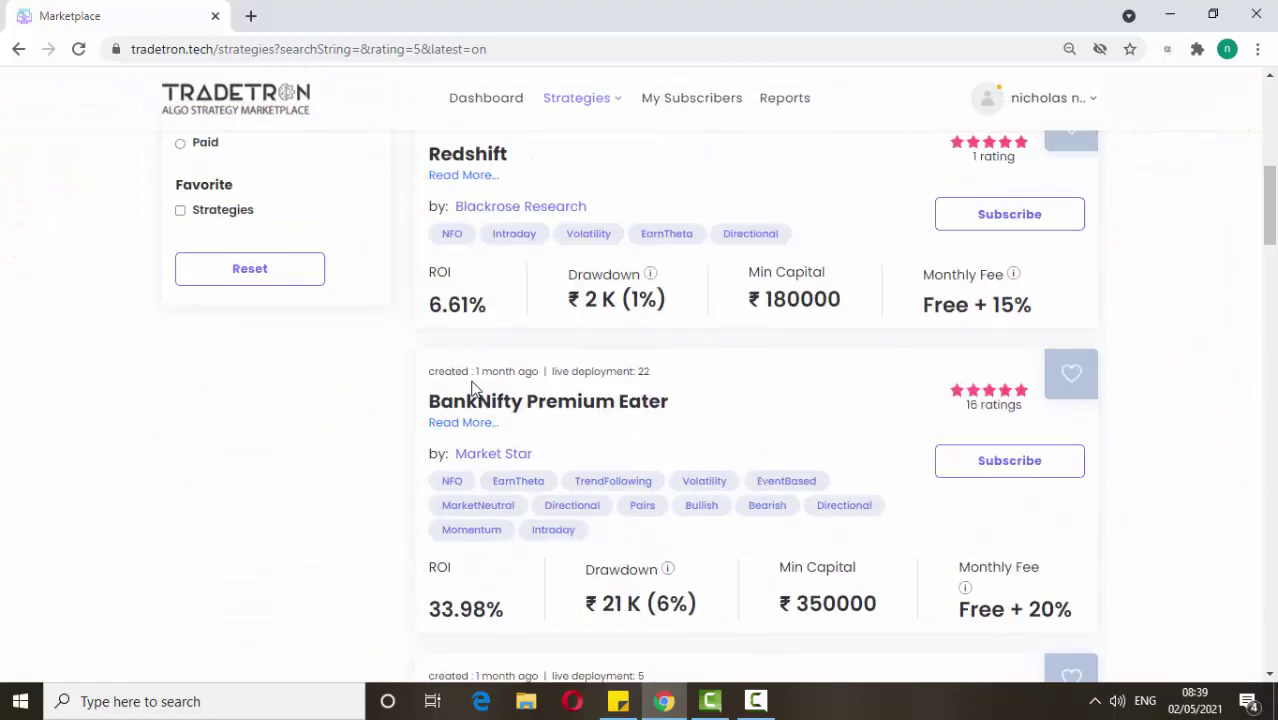
{"action": "scroll", "coordinate": [475, 385], "scroll_direction": "up", "scroll_amount": 4}
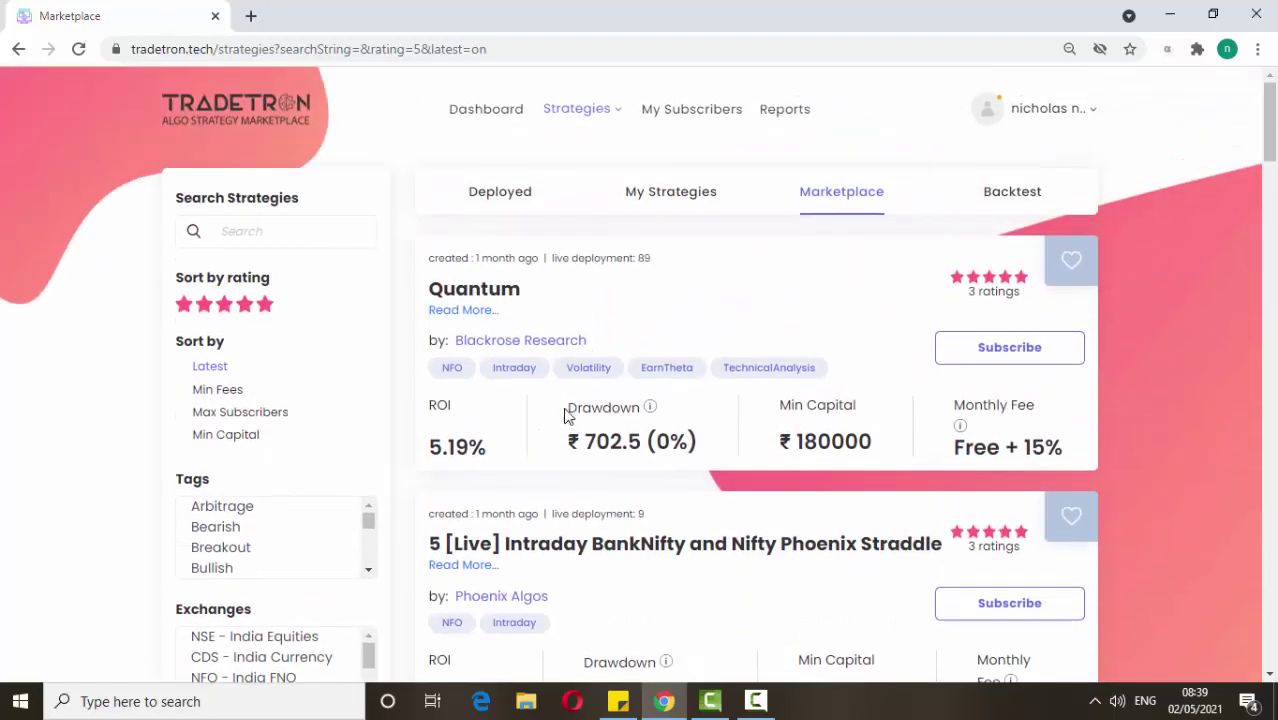
{"action": "left_click_drag", "start_coordinate": [567, 408], "coordinate": [632, 410]}
{"action": "scroll", "coordinate": [513, 374], "scroll_direction": "down", "scroll_amount": 3}
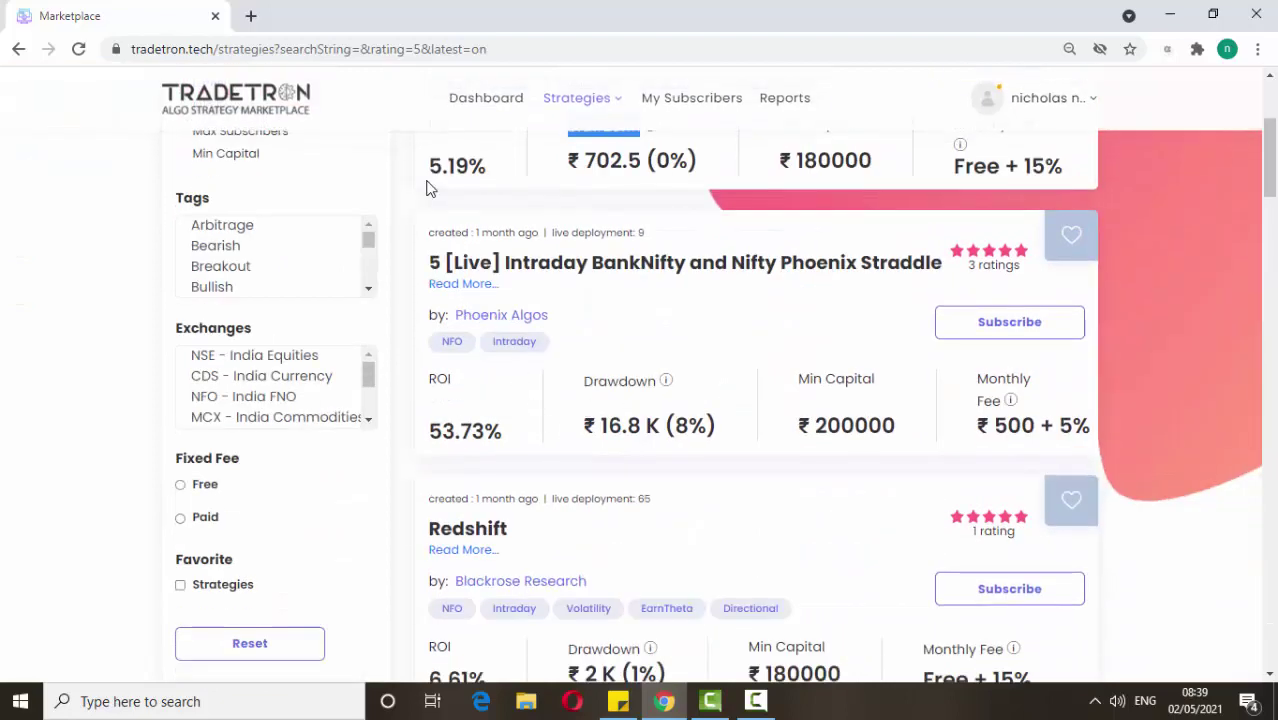
{"action": "scroll", "coordinate": [756, 228], "scroll_direction": "up", "scroll_amount": 2}
{"action": "left_click_drag", "start_coordinate": [781, 347], "coordinate": [893, 364]}
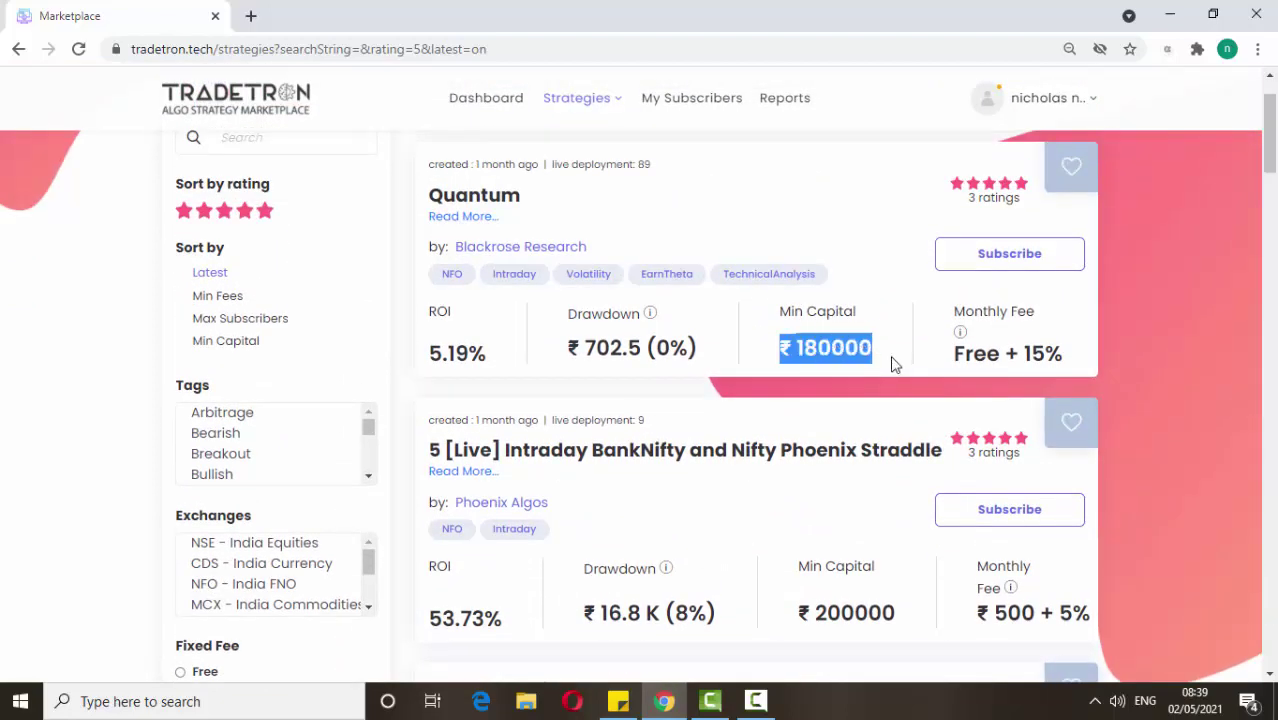
Scroll down to the BFO Scalper card and subscribe to it.
{"action": "scroll", "coordinate": [757, 395], "scroll_direction": "down", "scroll_amount": 3}
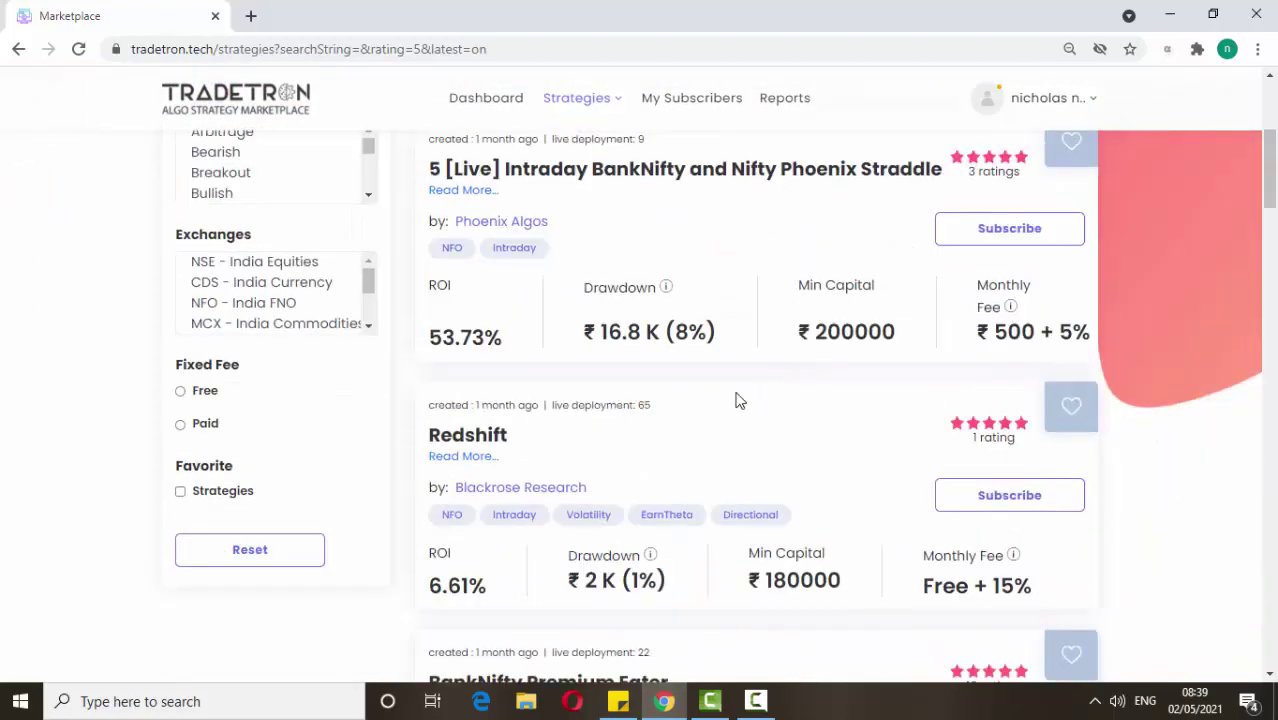
{"action": "scroll", "coordinate": [667, 292], "scroll_direction": "down", "scroll_amount": 4}
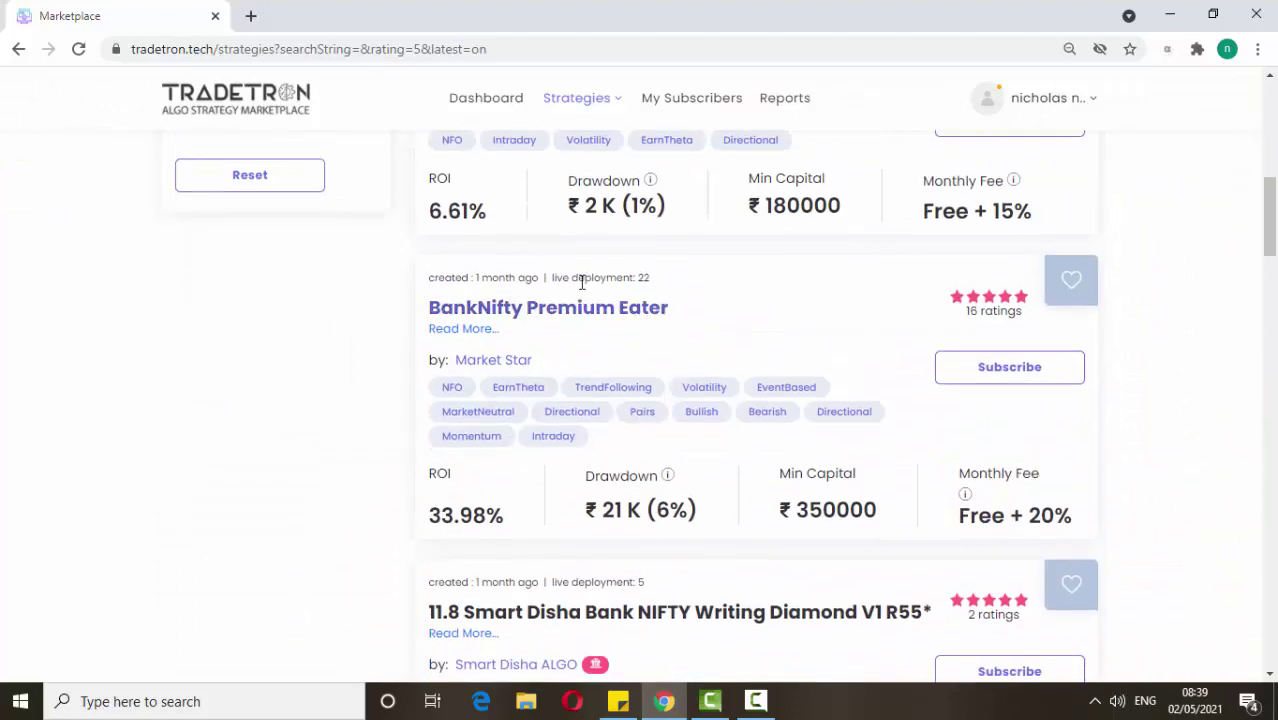
{"action": "scroll", "coordinate": [590, 284], "scroll_direction": "up", "scroll_amount": 1}
{"action": "scroll", "coordinate": [596, 299], "scroll_direction": "down", "scroll_amount": 6}
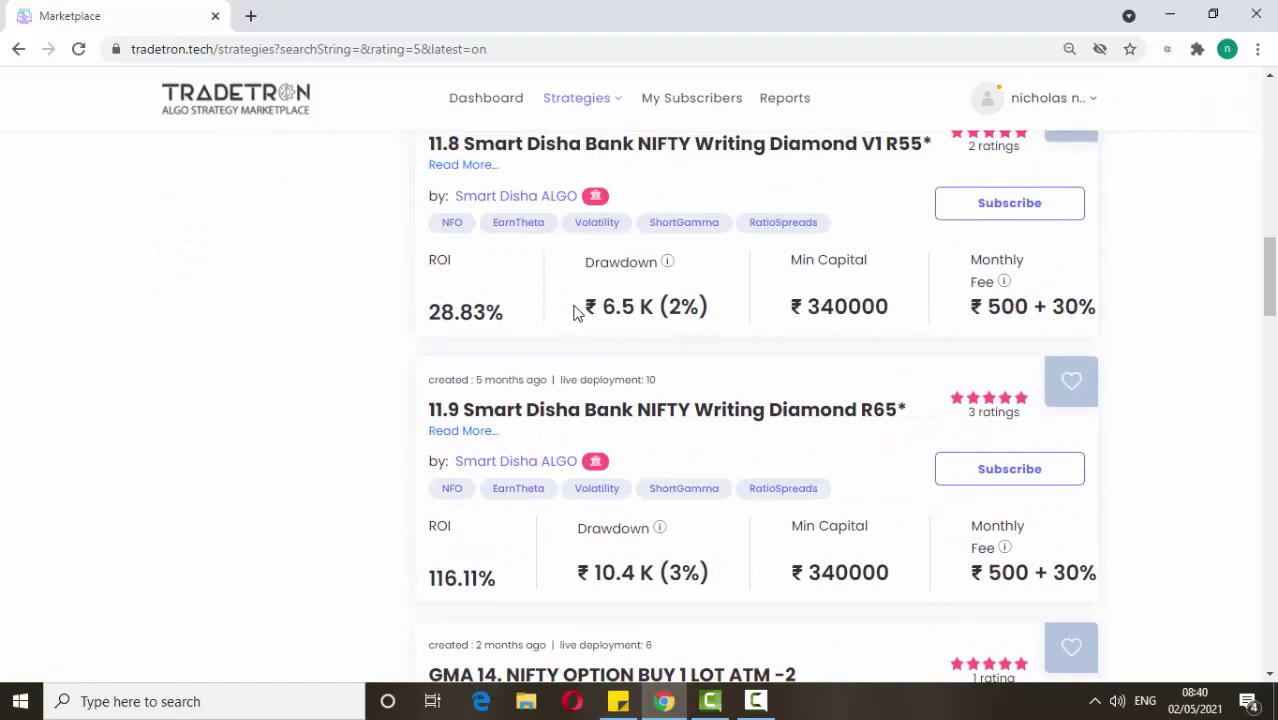
{"action": "scroll", "coordinate": [575, 315], "scroll_direction": "down", "scroll_amount": 3}
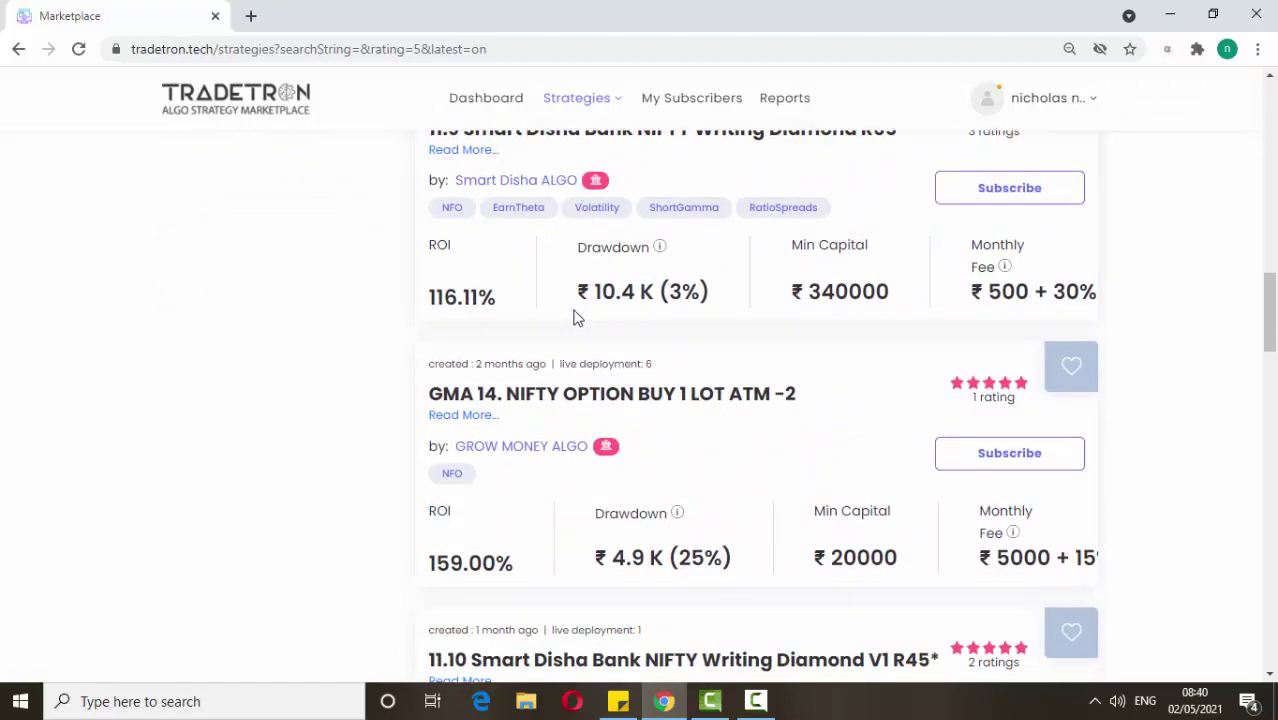
{"action": "scroll", "coordinate": [576, 319], "scroll_direction": "down", "scroll_amount": 2}
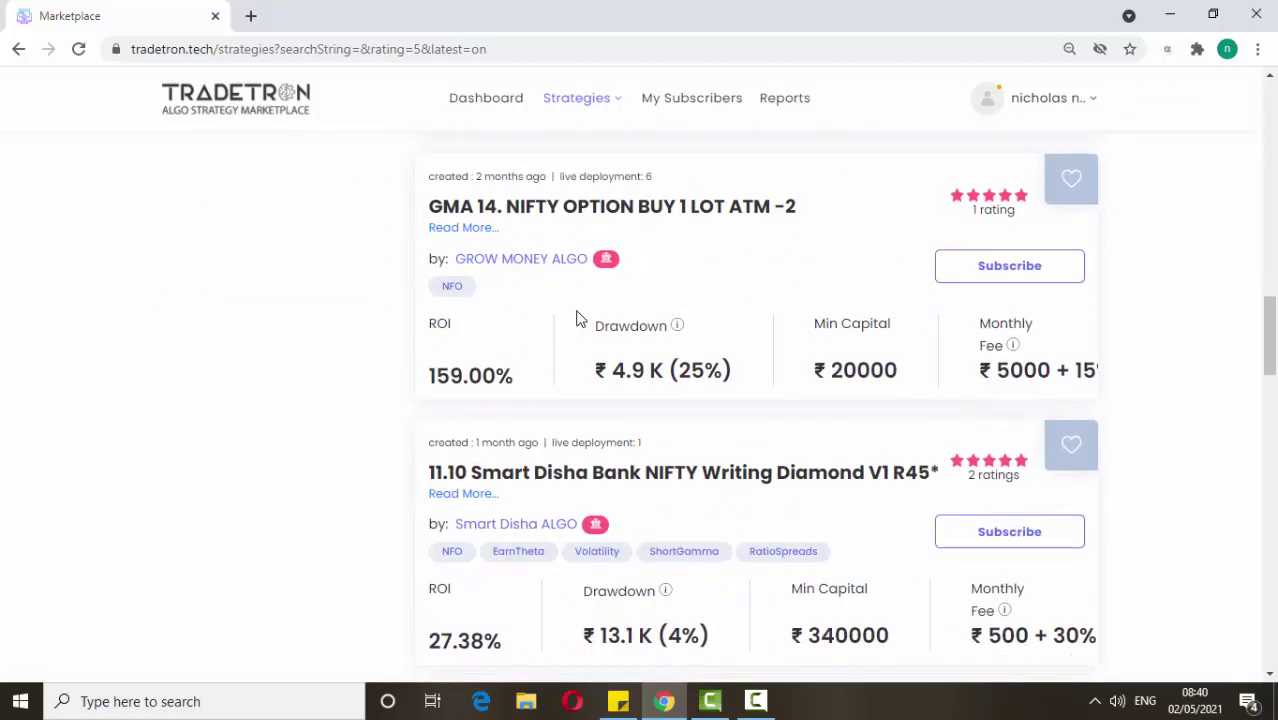
{"action": "scroll", "coordinate": [576, 319], "scroll_direction": "down", "scroll_amount": 2}
{"action": "scroll", "coordinate": [720, 375], "scroll_direction": "down", "scroll_amount": 8}
{"action": "scroll", "coordinate": [705, 392], "scroll_direction": "up", "scroll_amount": 1}
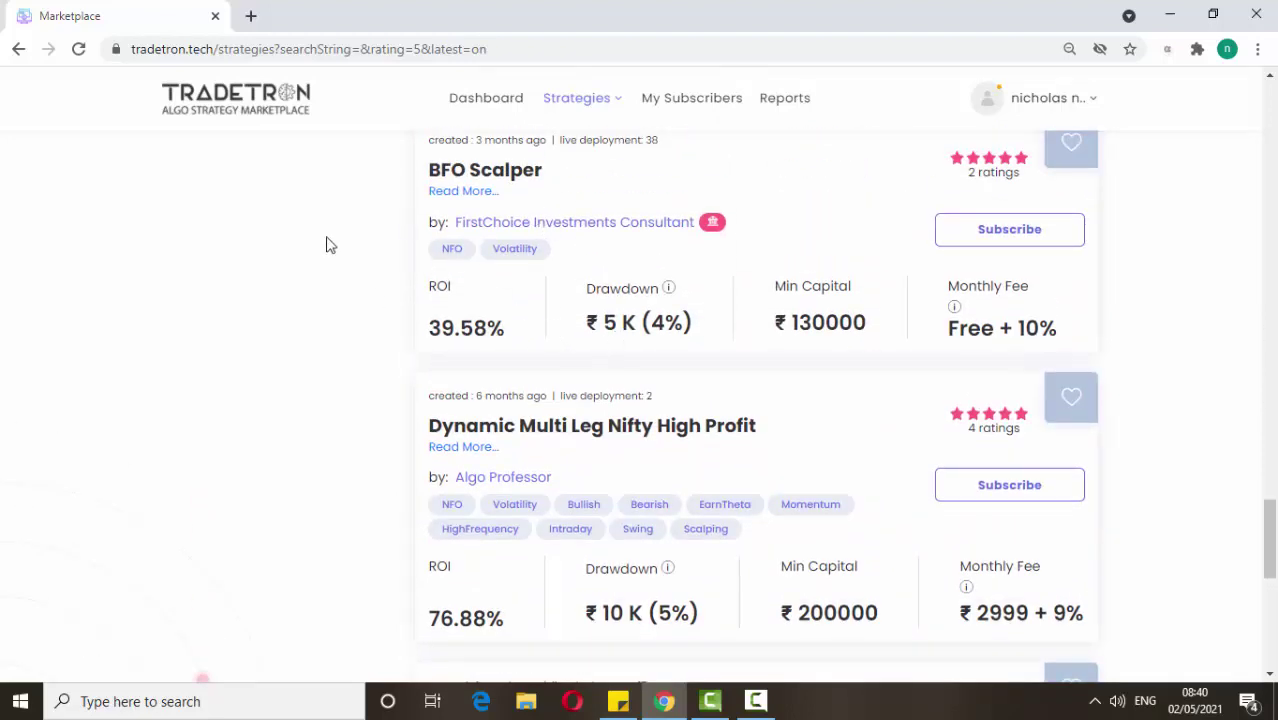
{"action": "scroll", "coordinate": [690, 350], "scroll_direction": "down", "scroll_amount": 2}
{"action": "scroll", "coordinate": [736, 342], "scroll_direction": "up", "scroll_amount": 2}
{"action": "left_click", "coordinate": [985, 231]}
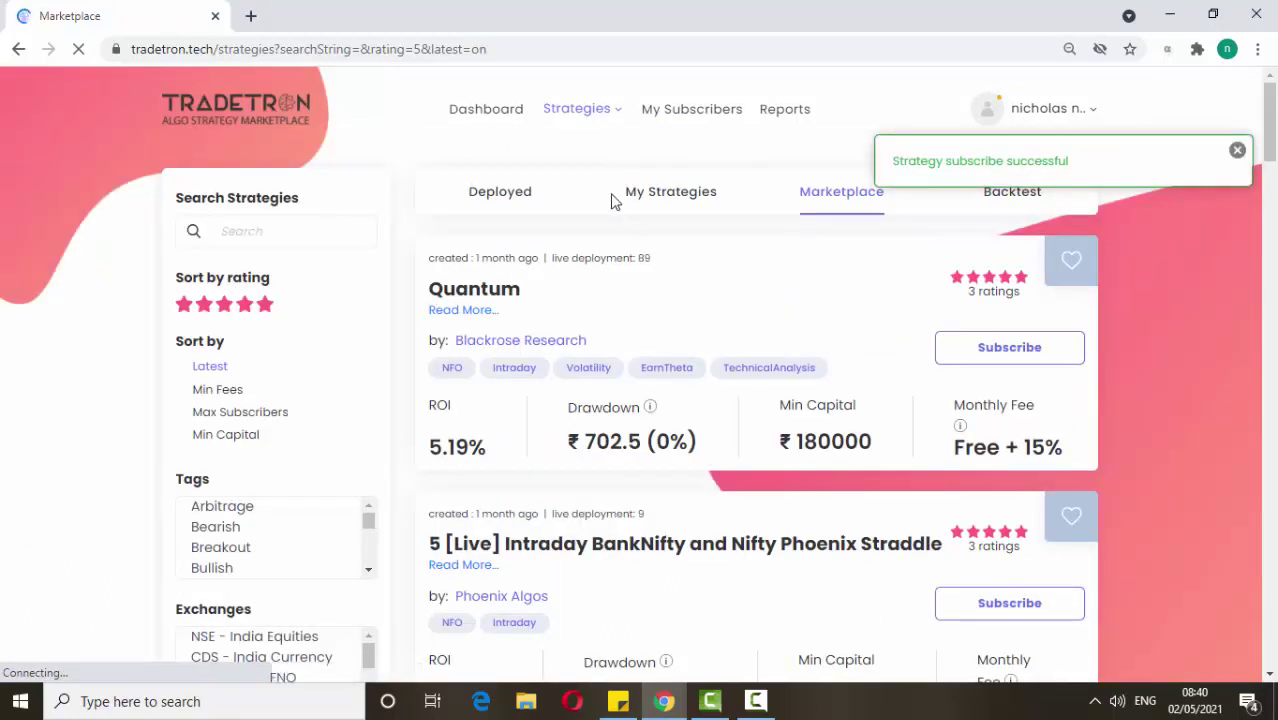
Go to Strategies > My Strategies and find BFO Scalper under Subscribed Strategies.
{"action": "left_click", "coordinate": [618, 118]}
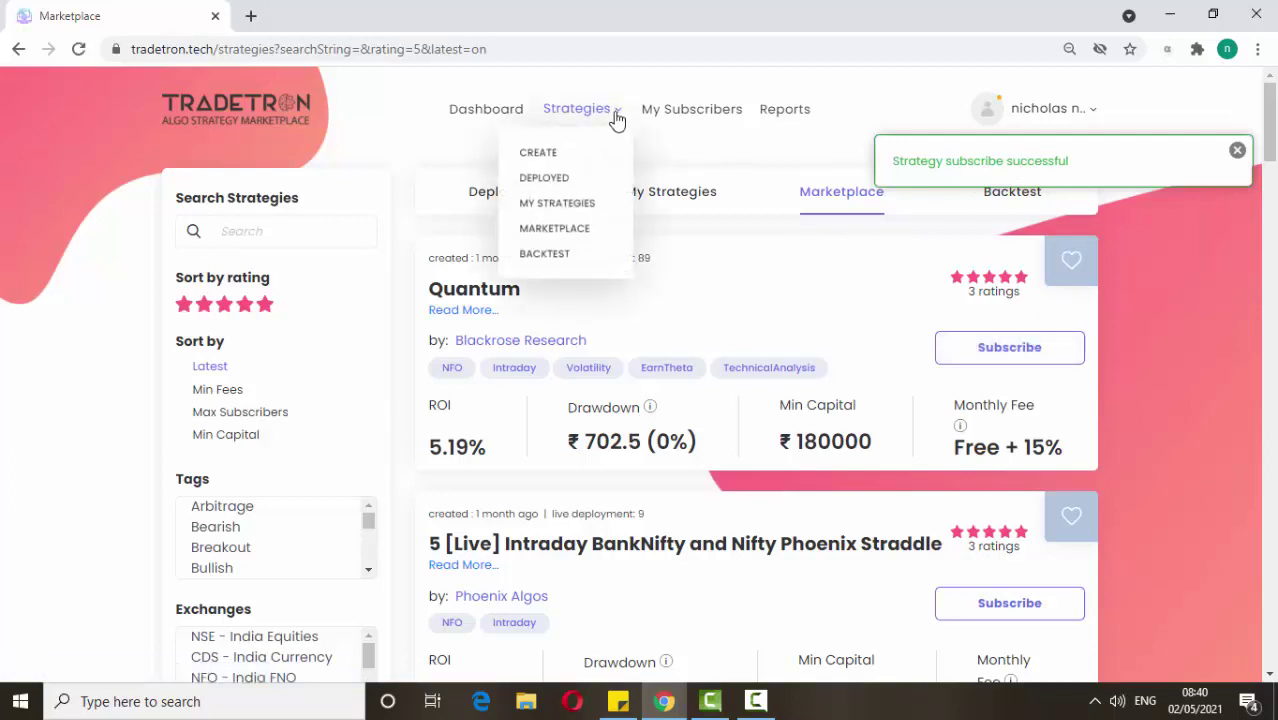
{"action": "left_click", "coordinate": [557, 205]}
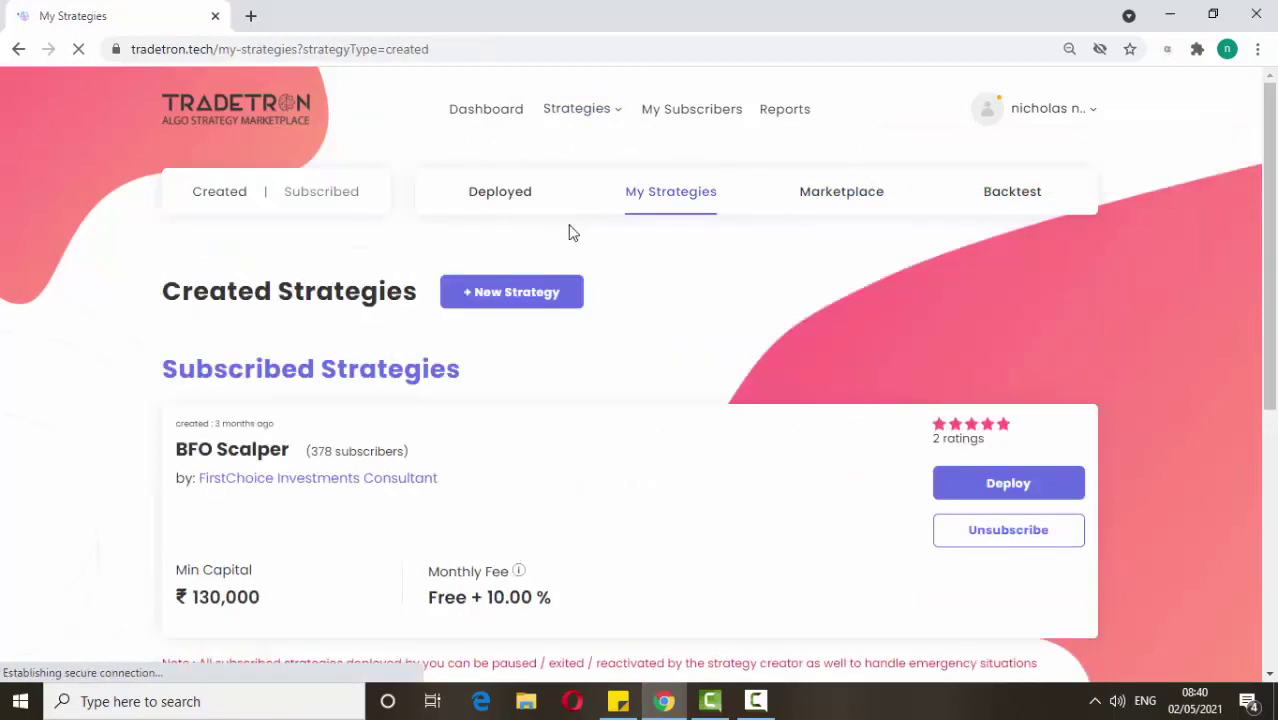
{"action": "scroll", "coordinate": [655, 523], "scroll_direction": "down", "scroll_amount": 1}
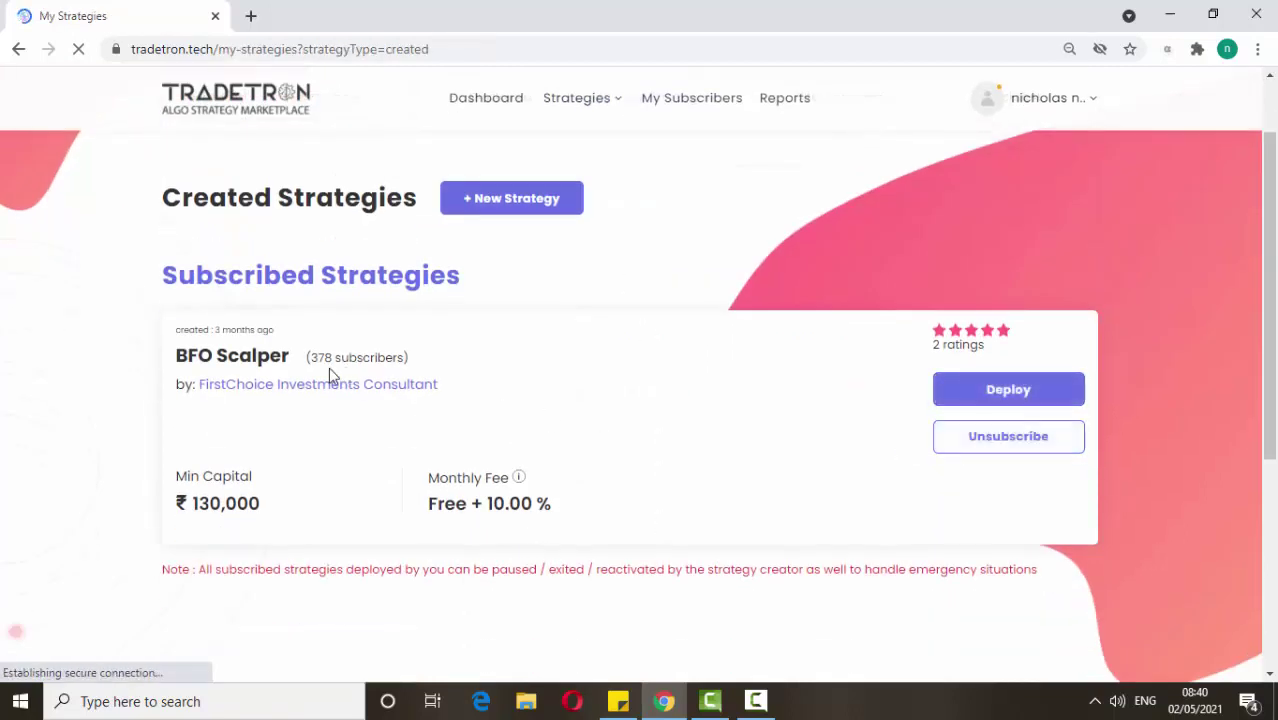
Deploy BFO Scalper at 1x on Paper Trading with TT Paper Trading as the NFO broker.
{"action": "left_click", "coordinate": [996, 391]}
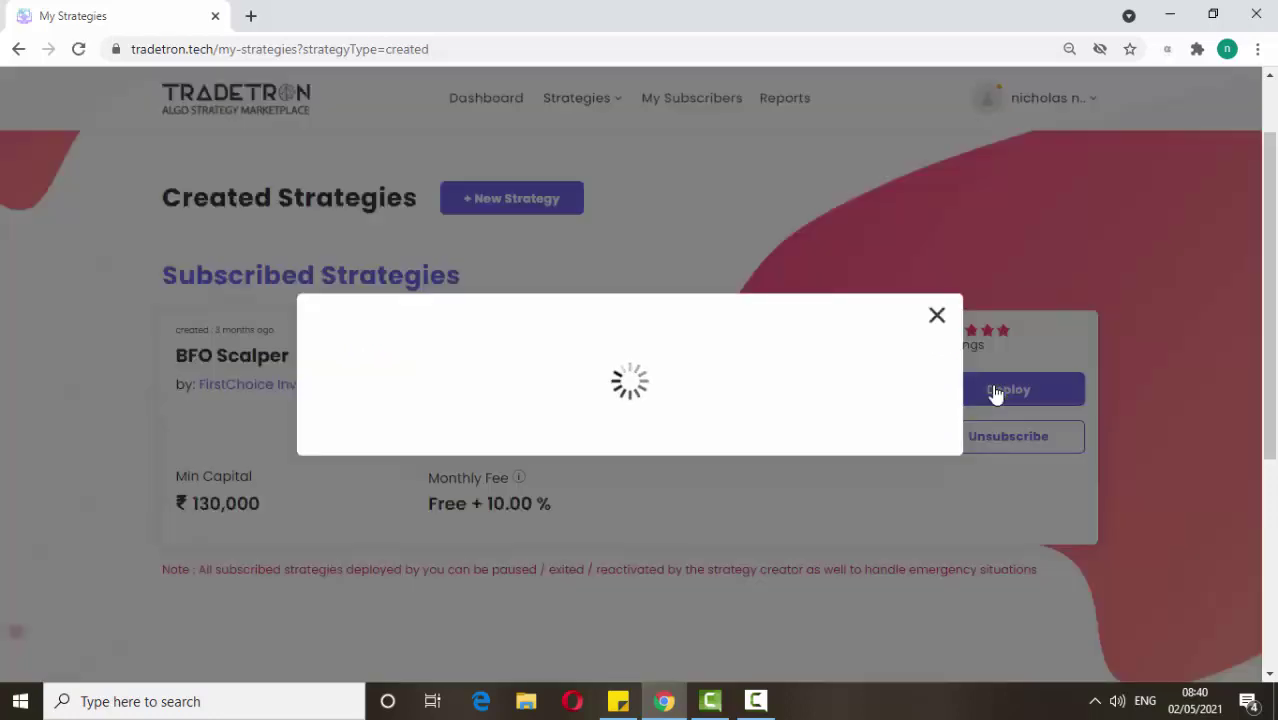
{"action": "scroll", "coordinate": [475, 425], "scroll_direction": "down", "scroll_amount": 1}
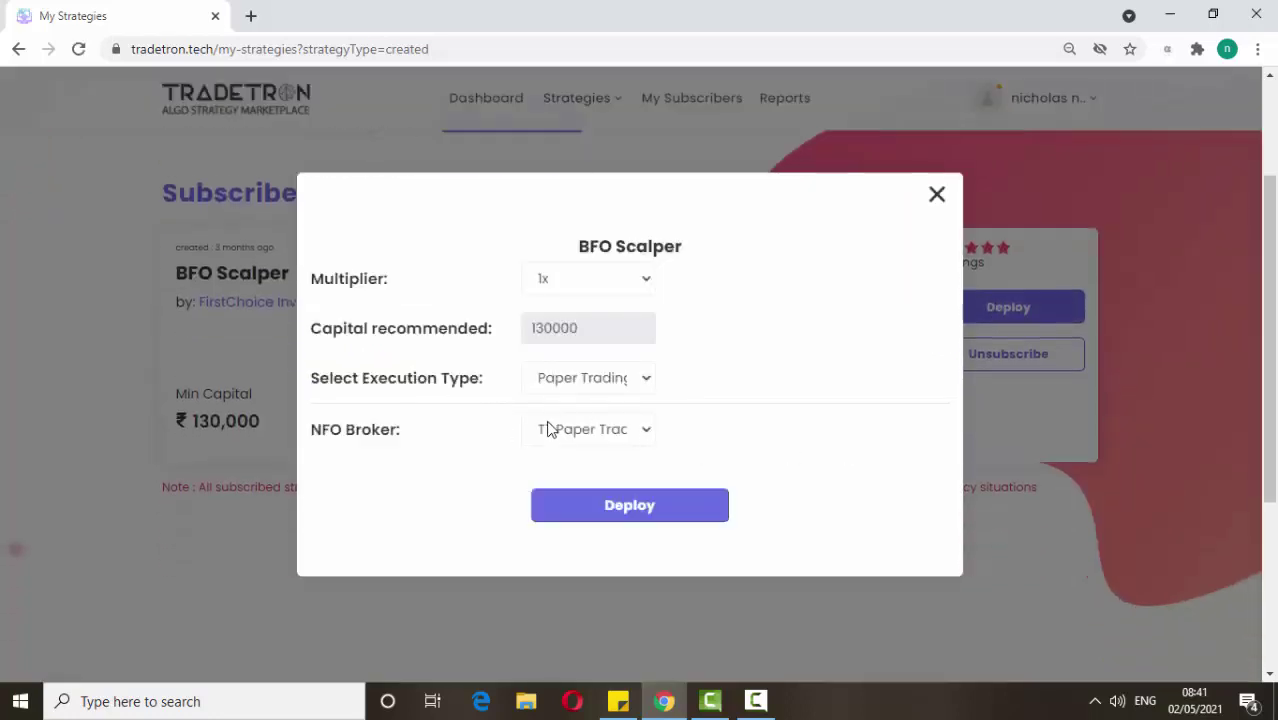
{"action": "left_click", "coordinate": [640, 435]}
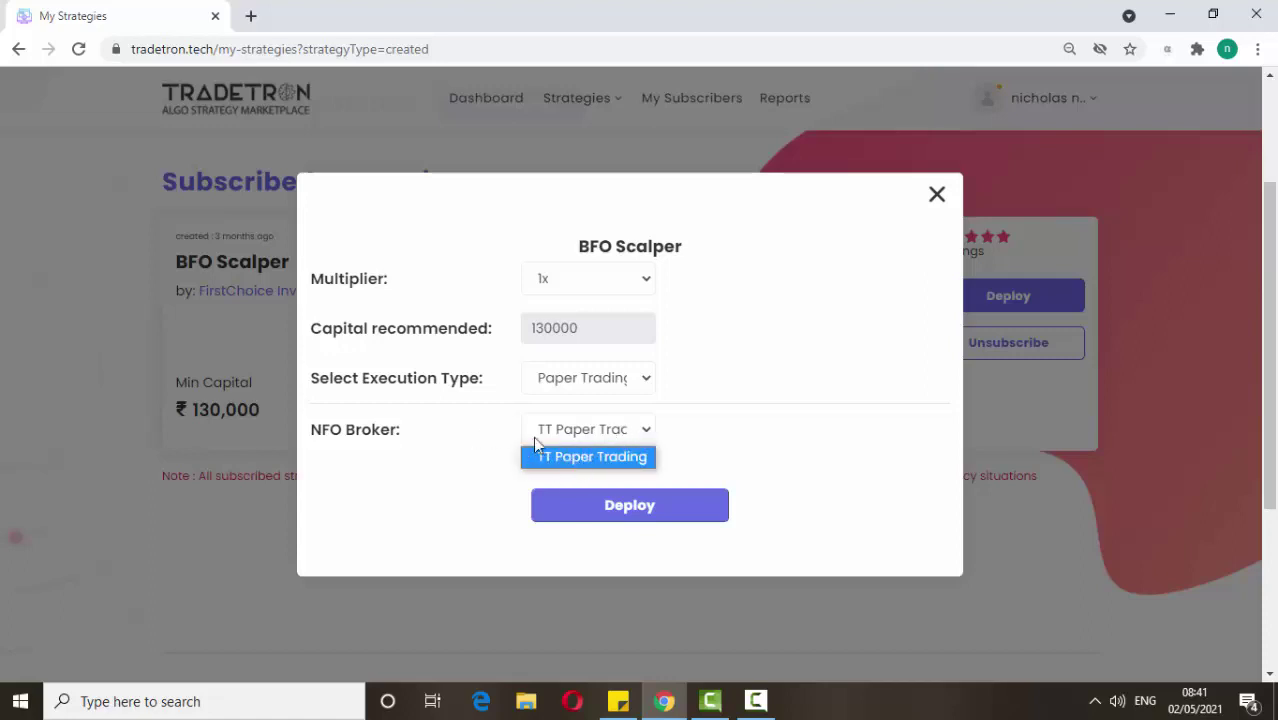
{"action": "left_click", "coordinate": [584, 457]}
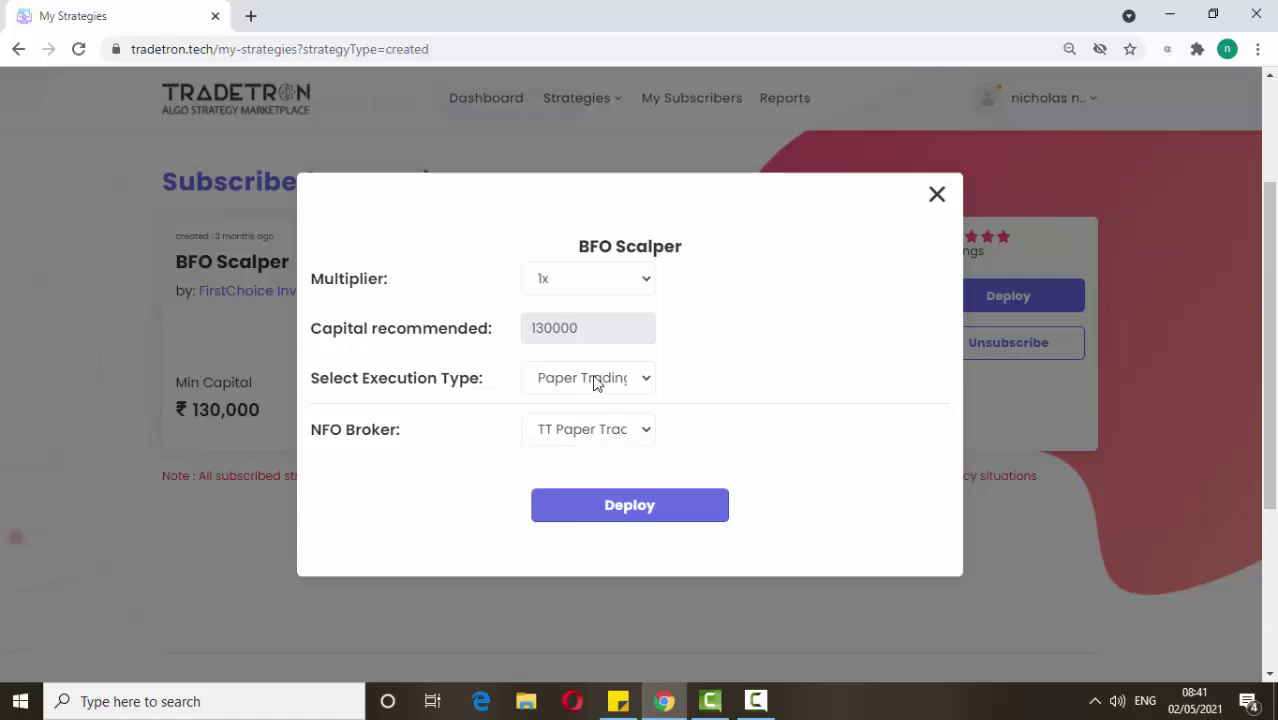
{"action": "left_click", "coordinate": [627, 511]}
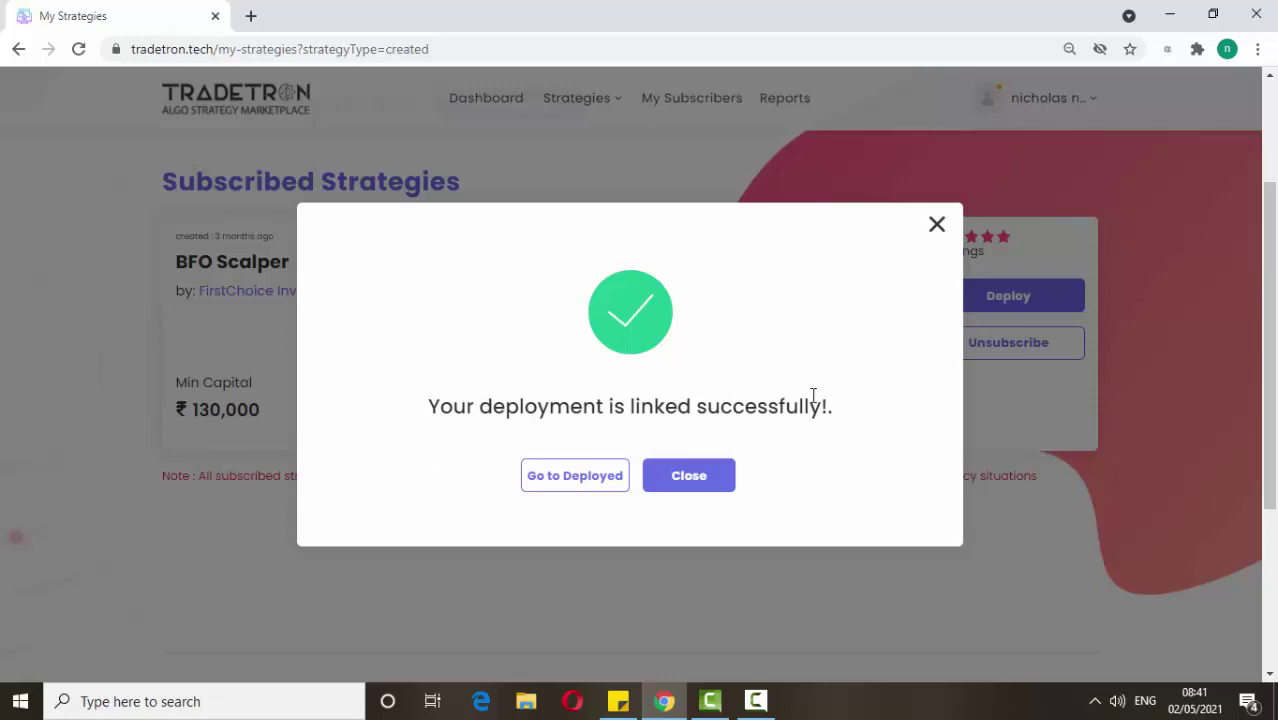
{"action": "left_click", "coordinate": [936, 226]}
{"action": "left_click", "coordinate": [473, 105]}
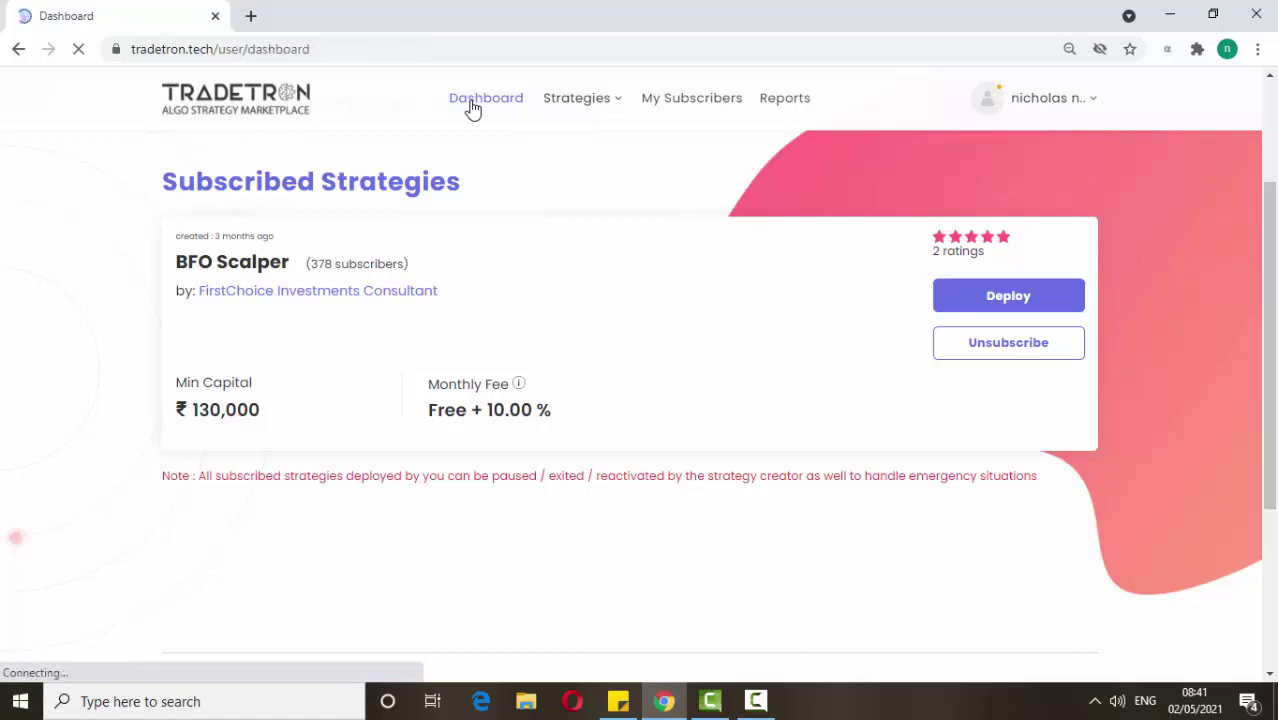
Open Strategies > Deployed to view the active BFO Scalper paper-trading deployment.
{"action": "scroll", "coordinate": [519, 485], "scroll_direction": "down", "scroll_amount": 1}
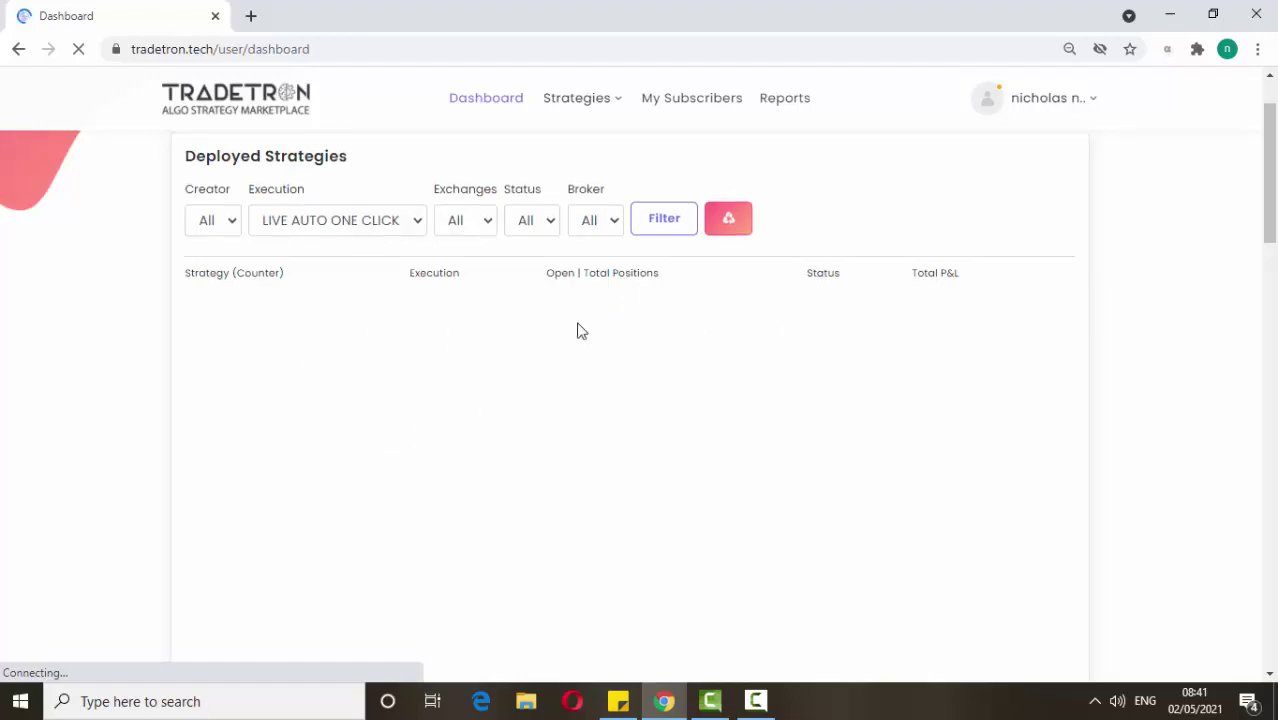
{"action": "mouse_move", "coordinate": [617, 104]}
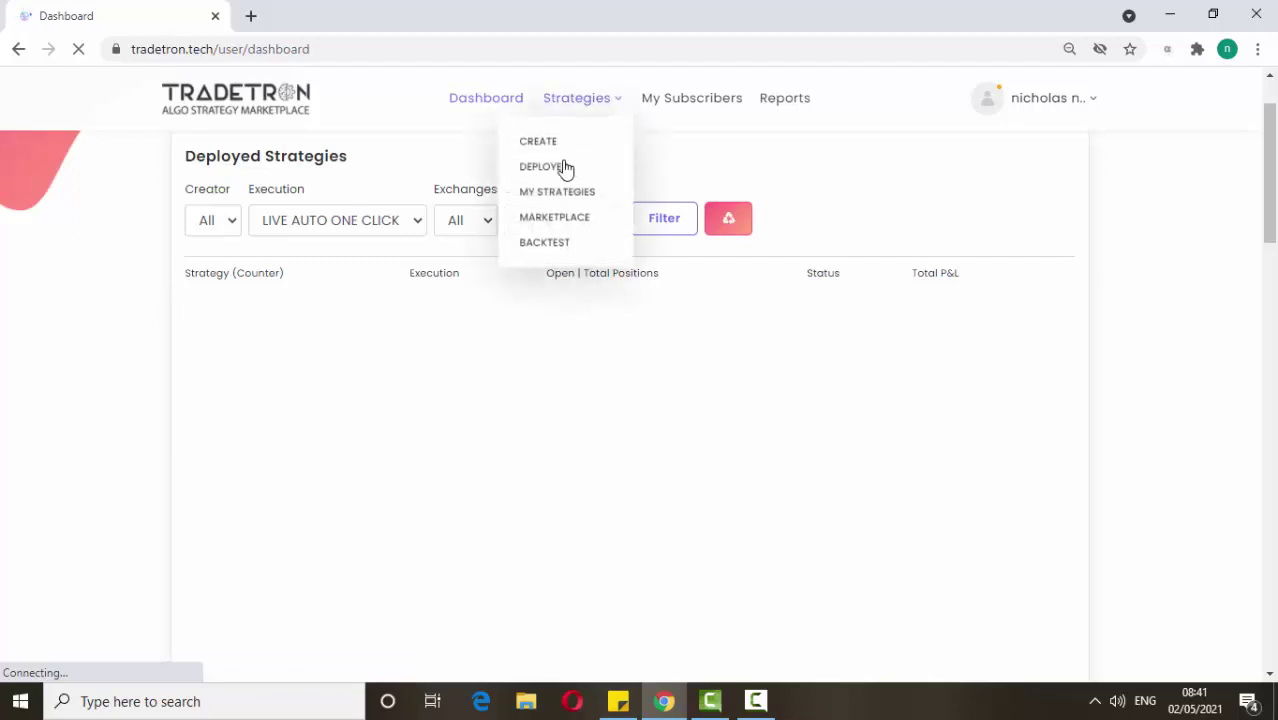
{"action": "left_click", "coordinate": [520, 168]}
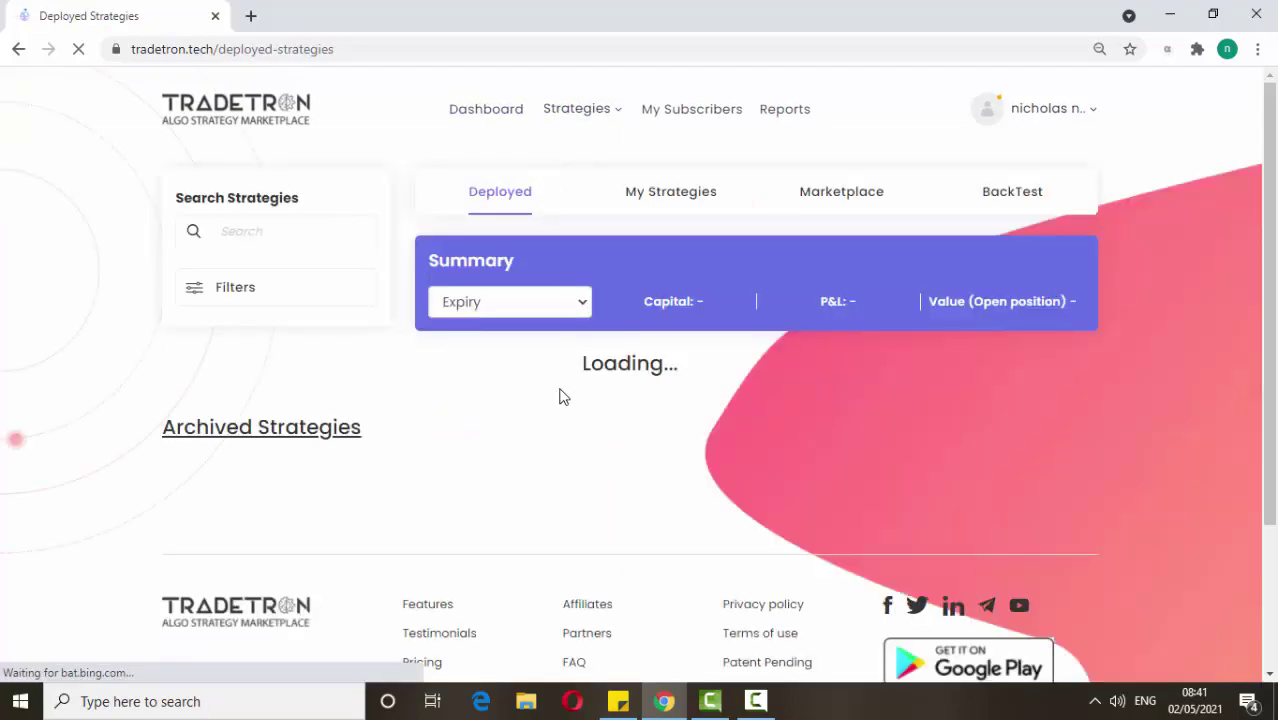
{"action": "scroll", "coordinate": [559, 393], "scroll_direction": "down", "scroll_amount": 3}
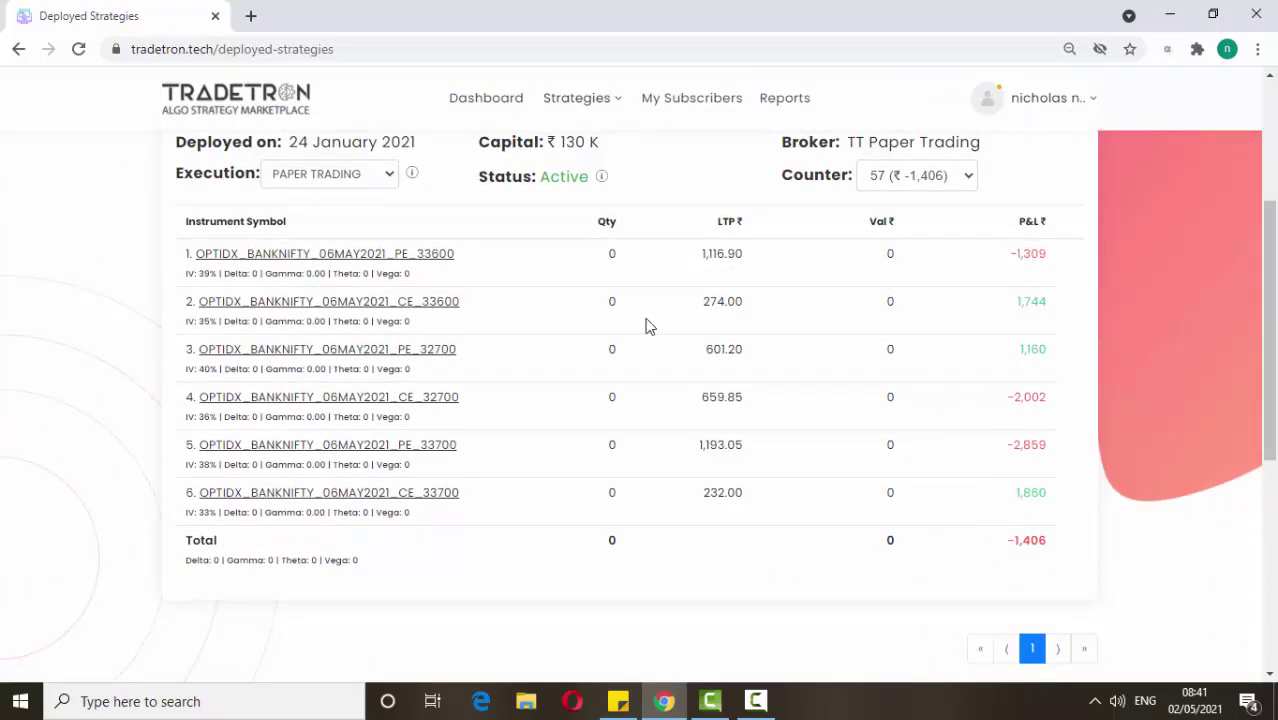
{"action": "scroll", "coordinate": [979, 503], "scroll_direction": "up", "scroll_amount": 1}
Check the BFO Scalper counter list, keep counter 57, and review its six BANKNIFTY option legs.
{"action": "left_click", "coordinate": [963, 270]}
{"action": "scroll", "coordinate": [969, 424], "scroll_direction": "down", "scroll_amount": 5}
{"action": "scroll", "coordinate": [975, 400], "scroll_direction": "up", "scroll_amount": 5}
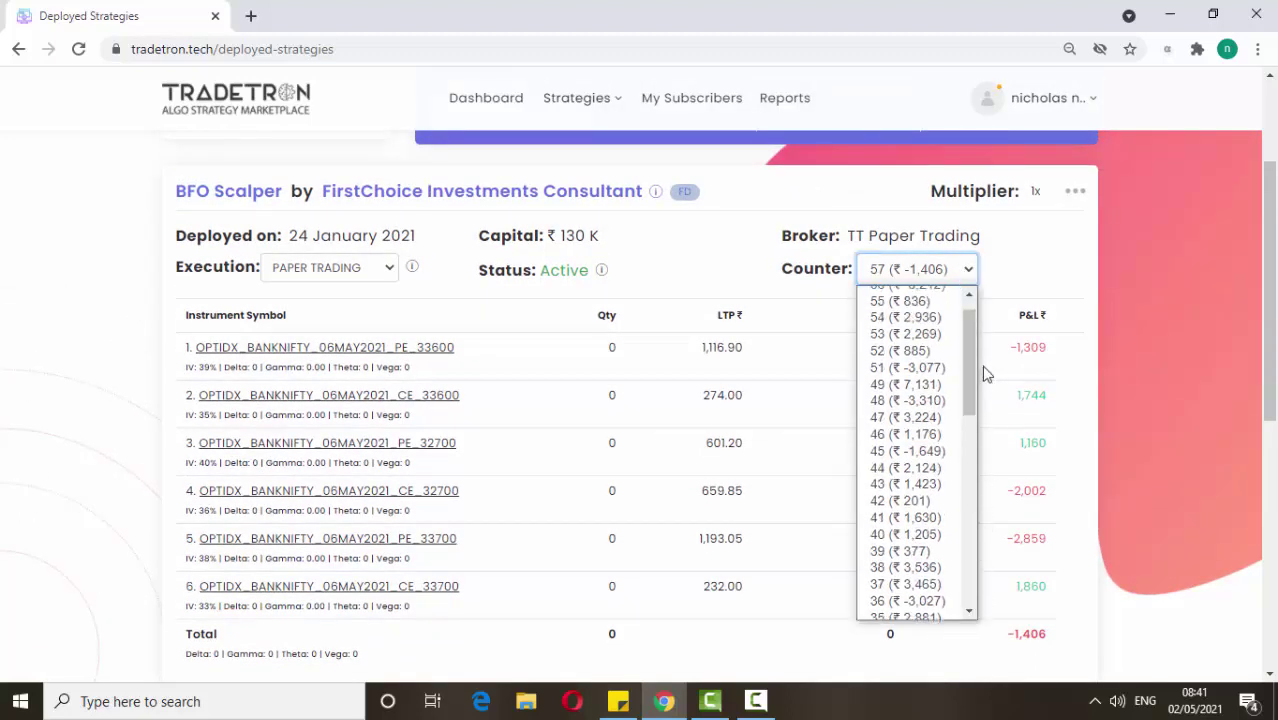
{"action": "left_click", "coordinate": [1040, 288]}
{"action": "scroll", "coordinate": [563, 390], "scroll_direction": "down", "scroll_amount": 2}
{"action": "scroll", "coordinate": [563, 390], "scroll_direction": "up", "scroll_amount": 2}
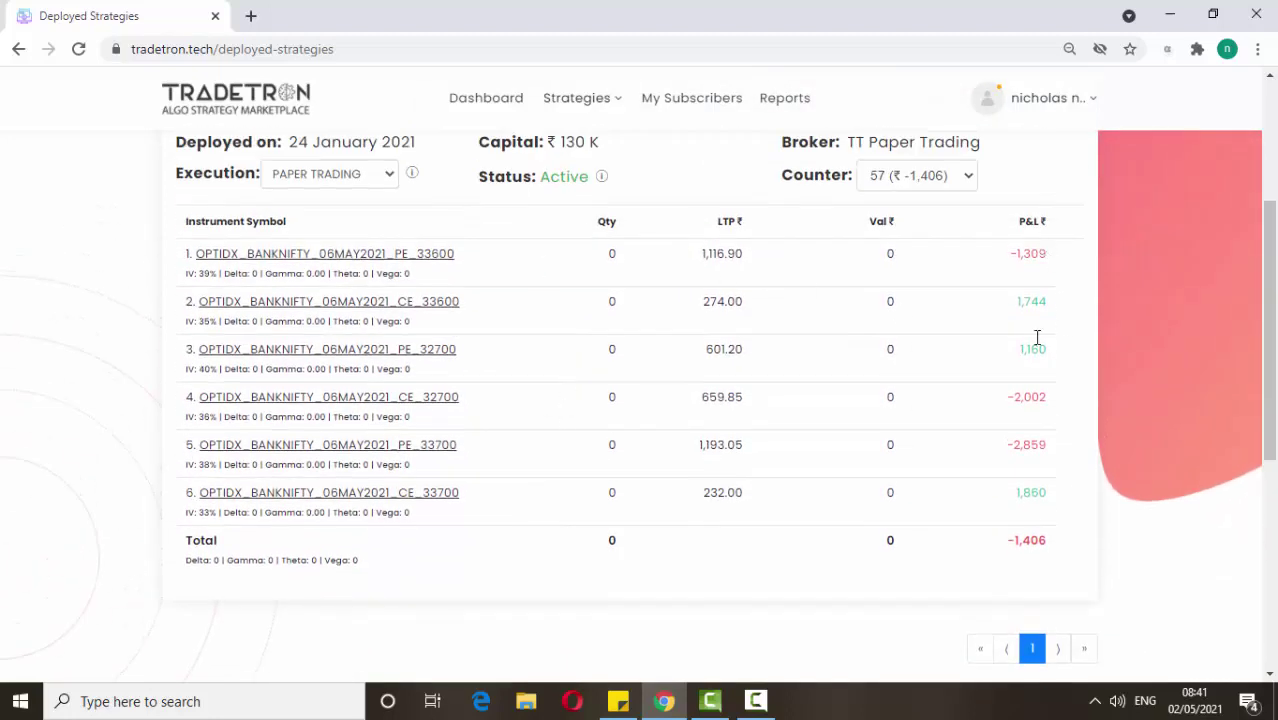
{"action": "scroll", "coordinate": [946, 519], "scroll_direction": "up", "scroll_amount": 1}
{"action": "scroll", "coordinate": [946, 519], "scroll_direction": "up", "scroll_amount": 1}
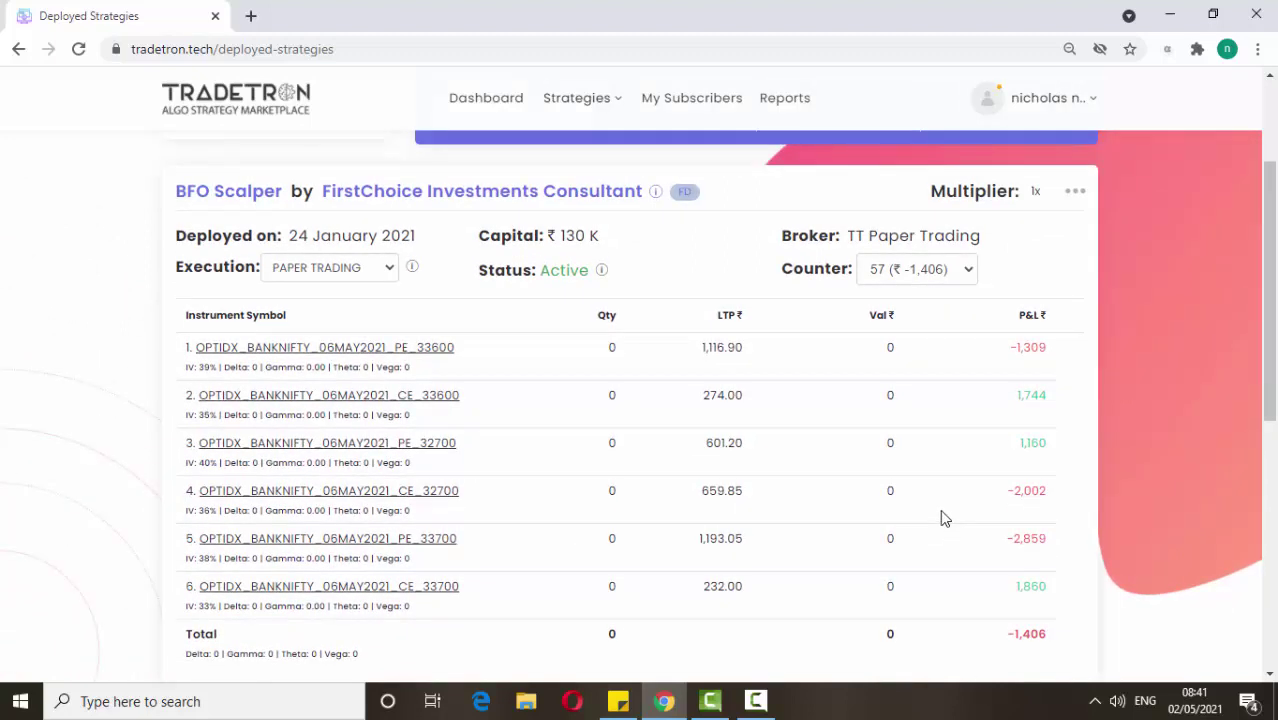
Return to the strategy Marketplace and scroll through the strategy cards.
{"action": "mouse_move", "coordinate": [579, 118]}
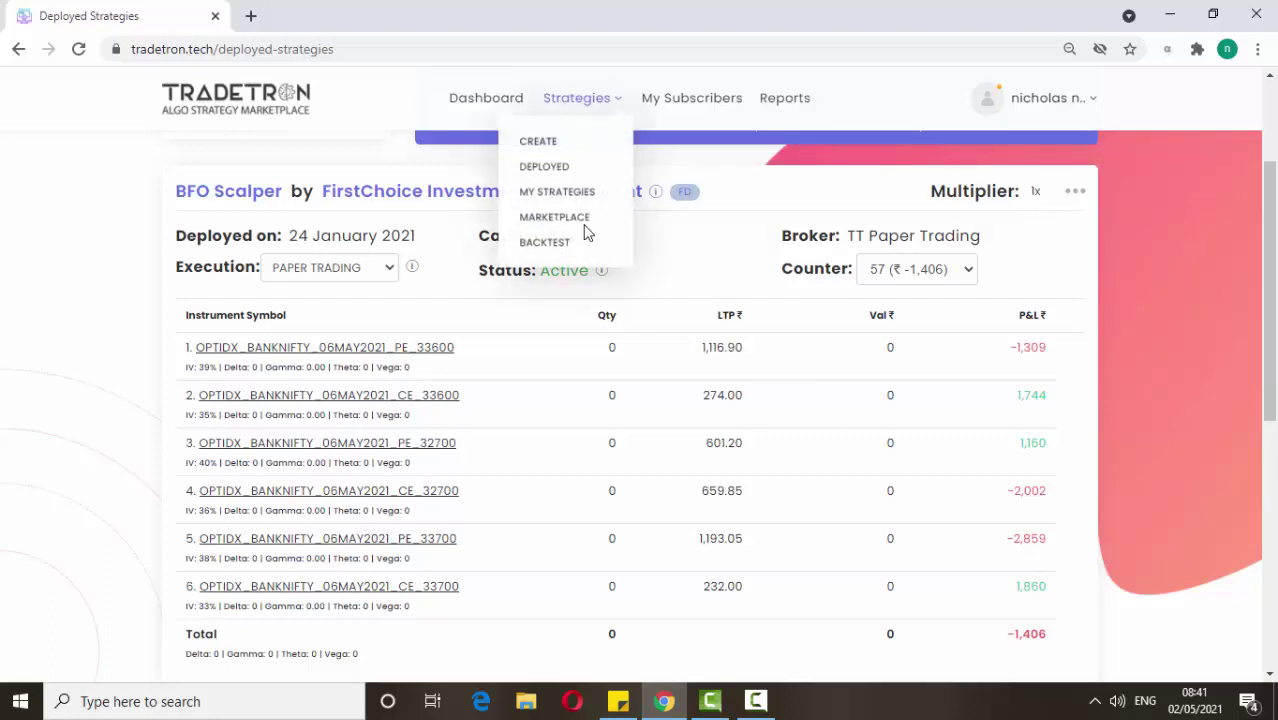
{"action": "left_click", "coordinate": [586, 229]}
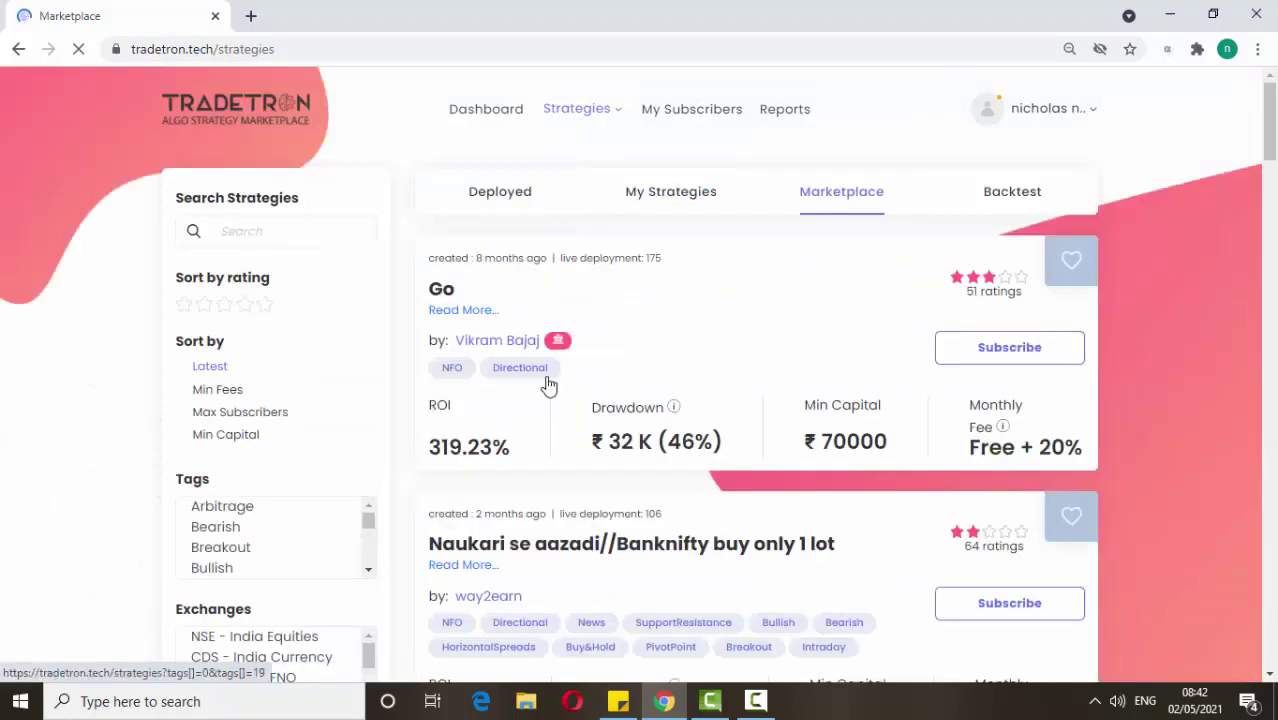
{"action": "scroll", "coordinate": [600, 380], "scroll_direction": "down", "scroll_amount": 1}
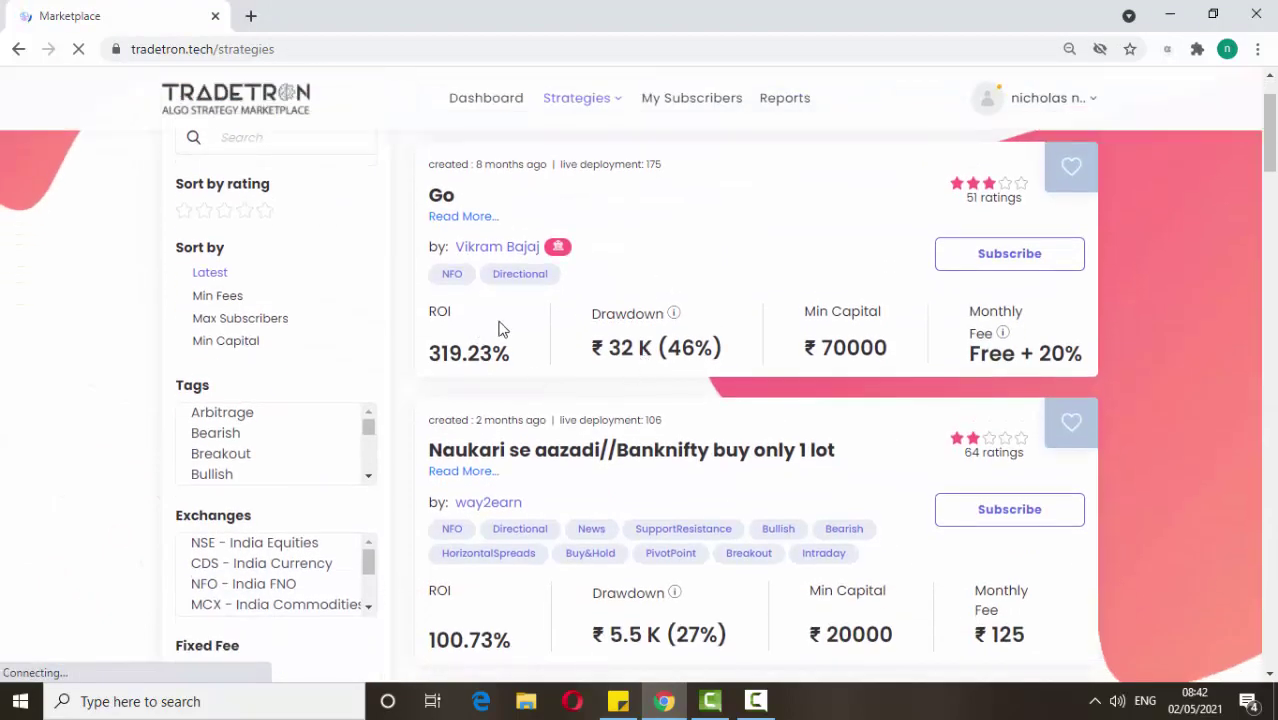
{"action": "left_click_drag", "start_coordinate": [593, 314], "coordinate": [458, 368]}
{"action": "left_click", "coordinate": [630, 446]}
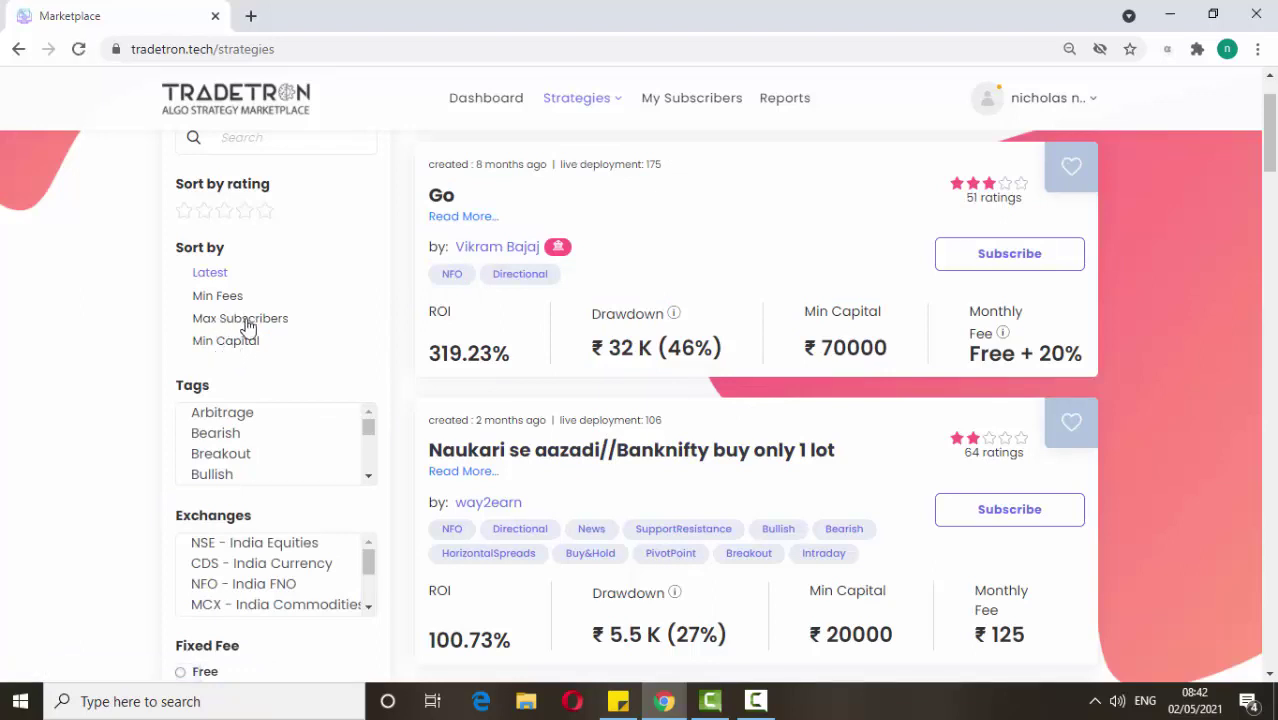
{"action": "scroll", "coordinate": [316, 370], "scroll_direction": "down", "scroll_amount": 2}
{"action": "scroll", "coordinate": [316, 370], "scroll_direction": "down", "scroll_amount": 2}
{"action": "scroll", "coordinate": [319, 421], "scroll_direction": "down", "scroll_amount": 9}
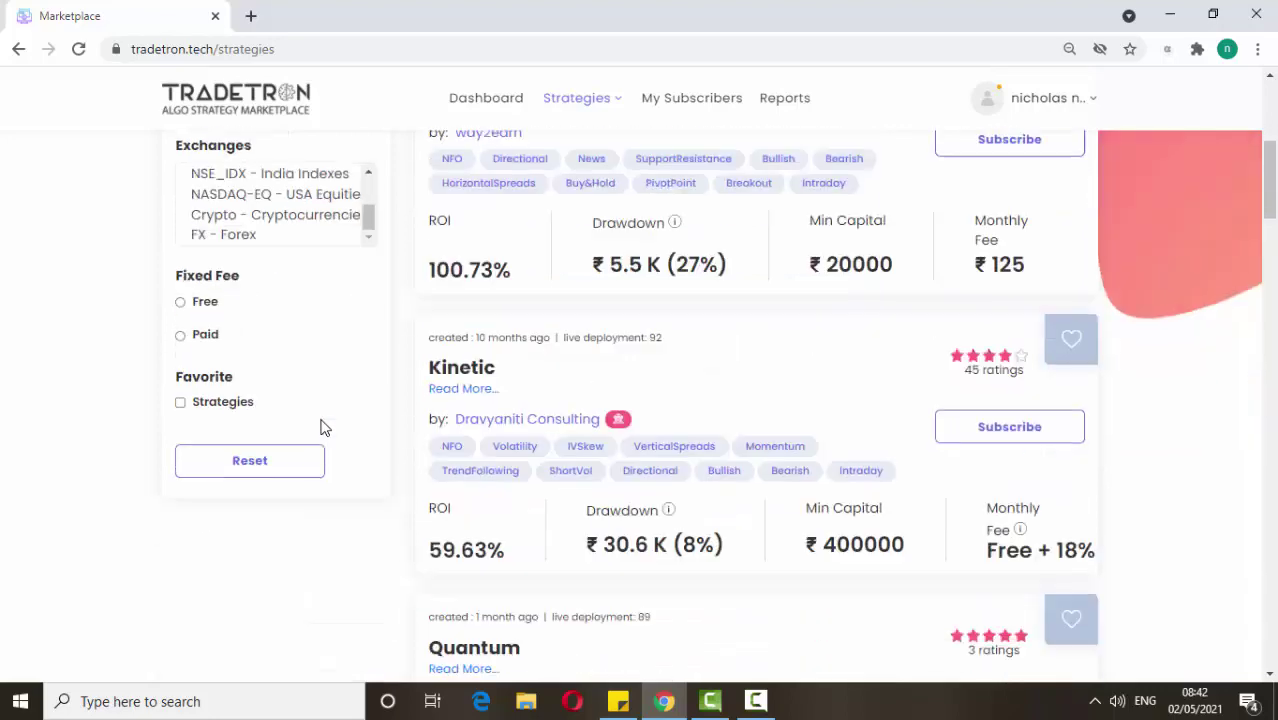
{"action": "scroll", "coordinate": [379, 499], "scroll_direction": "down", "scroll_amount": 20}
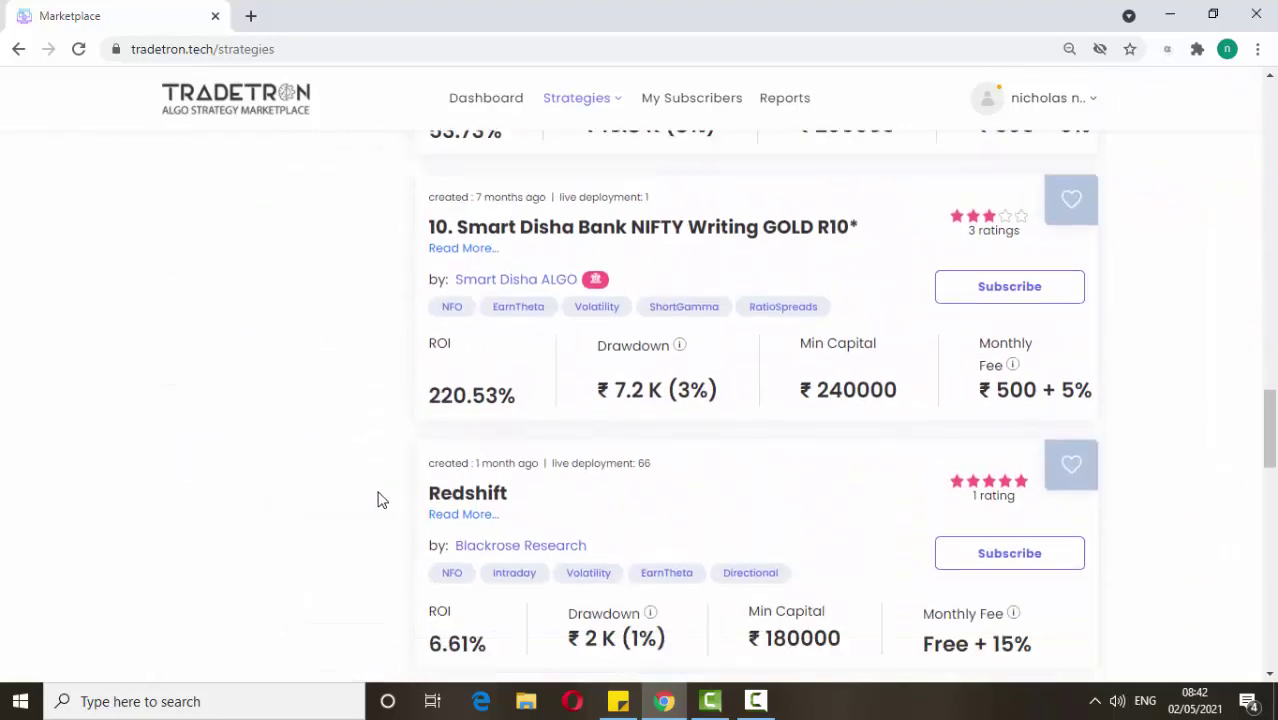
{"action": "scroll", "coordinate": [379, 501], "scroll_direction": "down", "scroll_amount": 3}
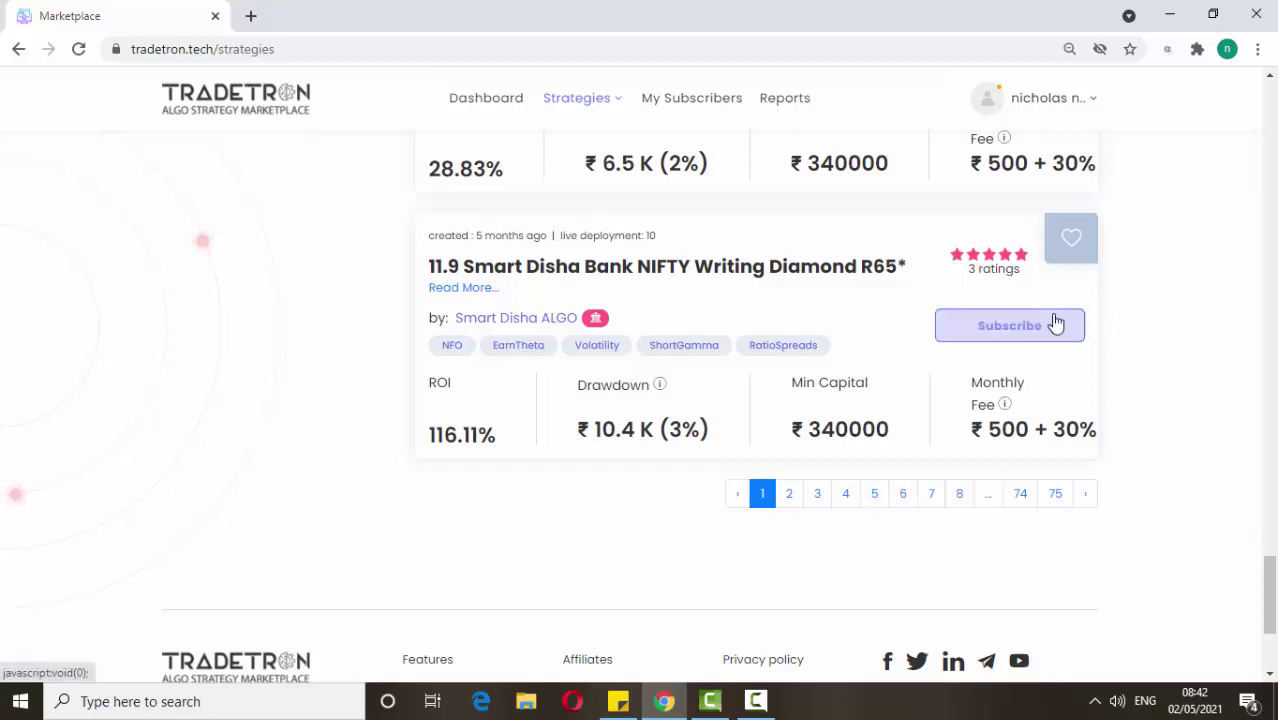
Highlight the 'Free +' monthly fee on a strategy card, then open the account menu.
{"action": "scroll", "coordinate": [1013, 400], "scroll_direction": "up", "scroll_amount": 1}
{"action": "scroll", "coordinate": [1010, 396], "scroll_direction": "up", "scroll_amount": 1}
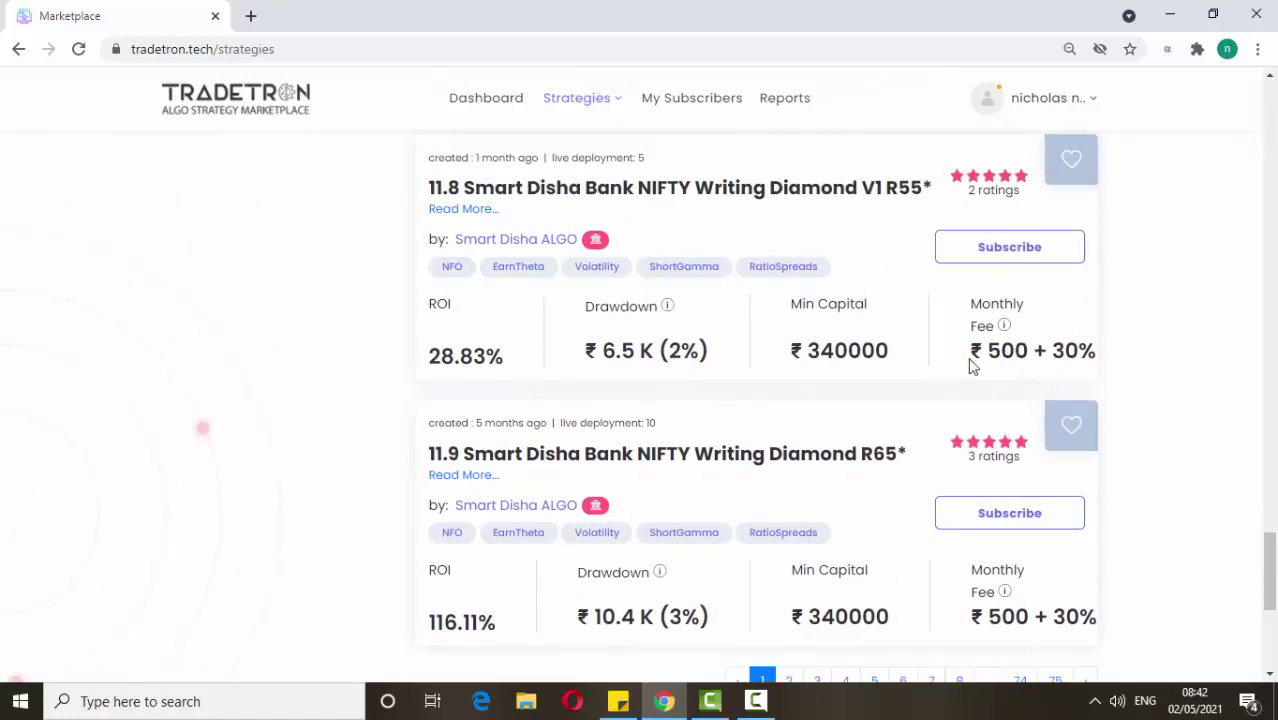
{"action": "scroll", "coordinate": [1062, 418], "scroll_direction": "up", "scroll_amount": 3}
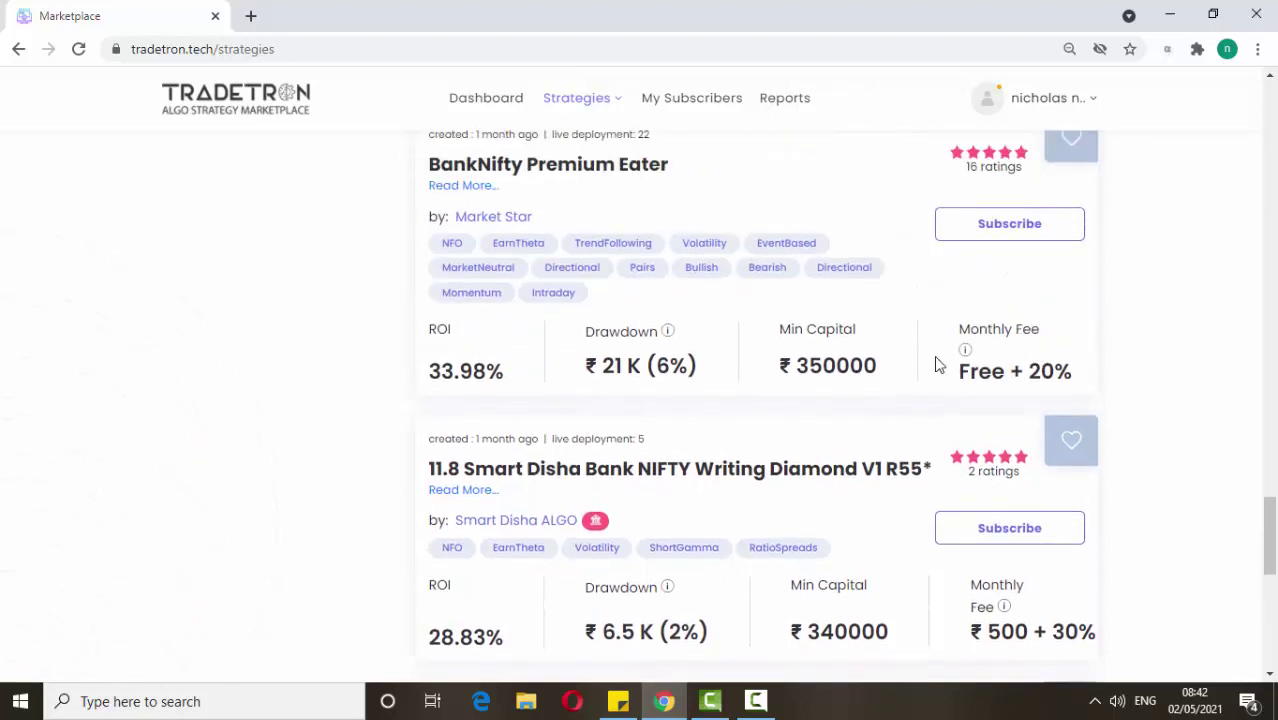
{"action": "left_click_drag", "start_coordinate": [958, 376], "coordinate": [1035, 372]}
{"action": "scroll", "coordinate": [1000, 365], "scroll_direction": "up", "scroll_amount": 1}
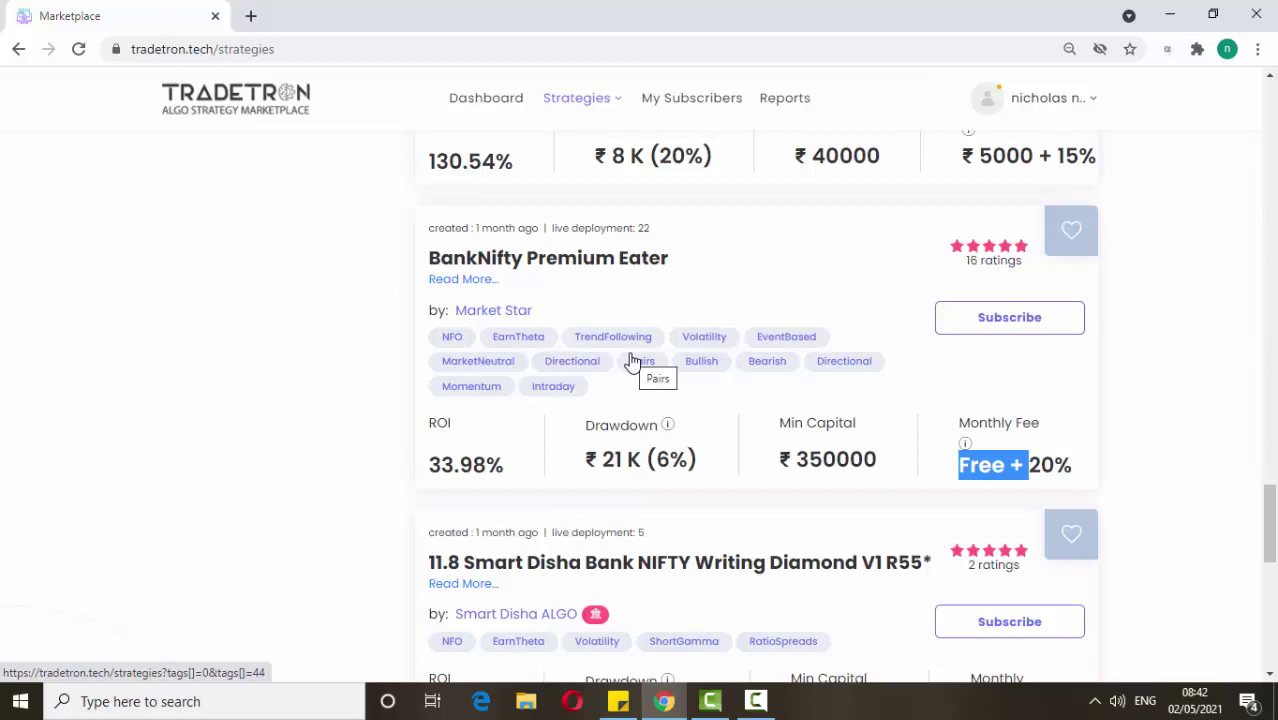
{"action": "scroll", "coordinate": [636, 404], "scroll_direction": "up", "scroll_amount": 2}
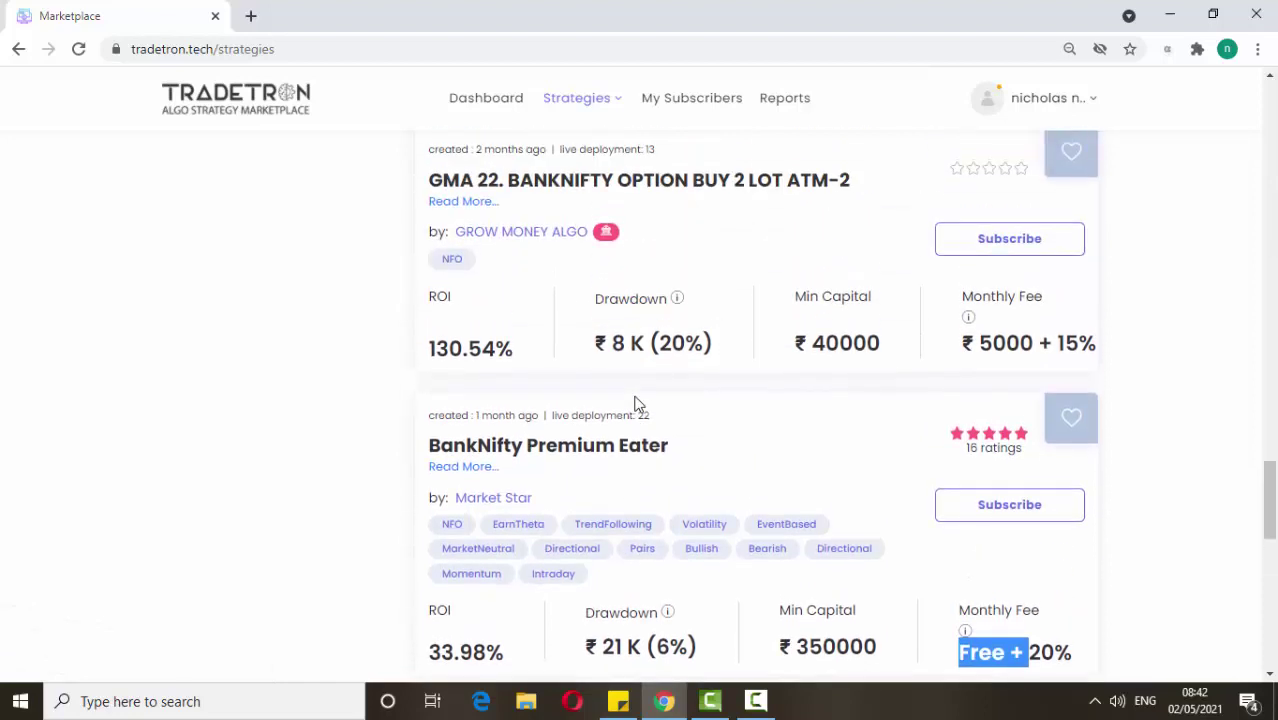
{"action": "left_click", "coordinate": [1092, 98]}
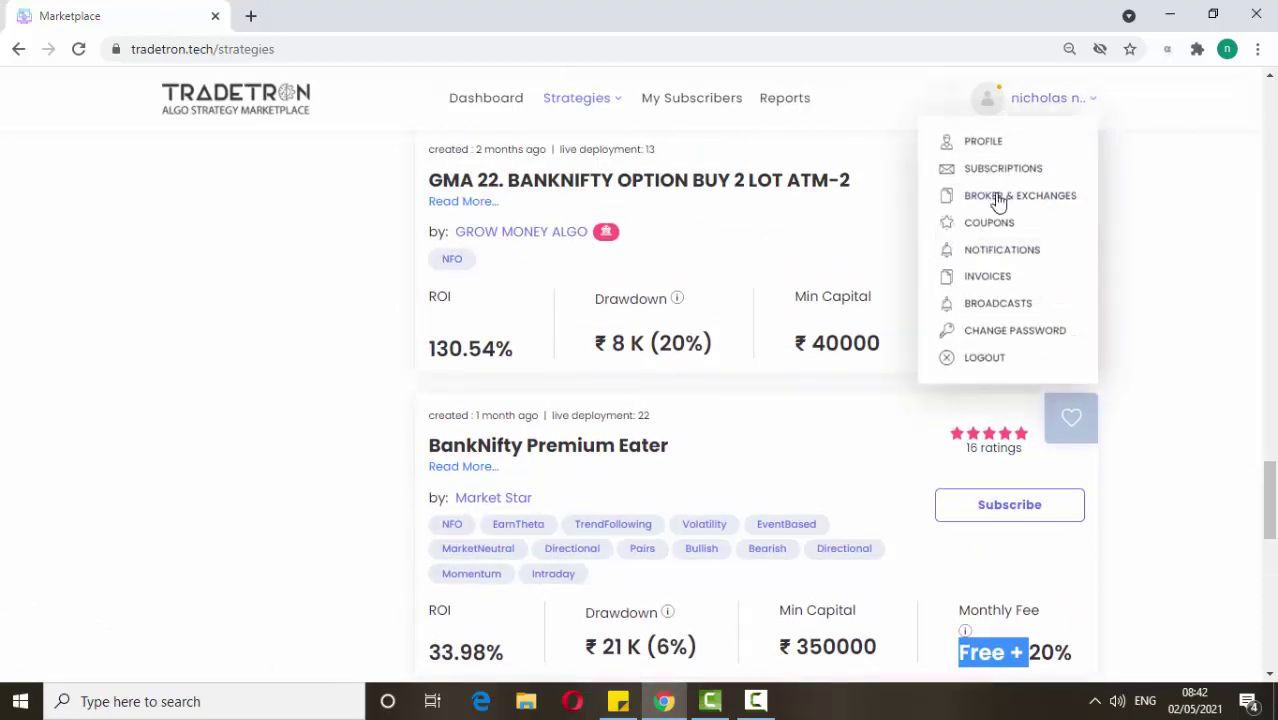
Open Brokers & Exchanges, point out the TT Paper Trading broker, and start adding a broker.
{"action": "left_click", "coordinate": [1005, 204]}
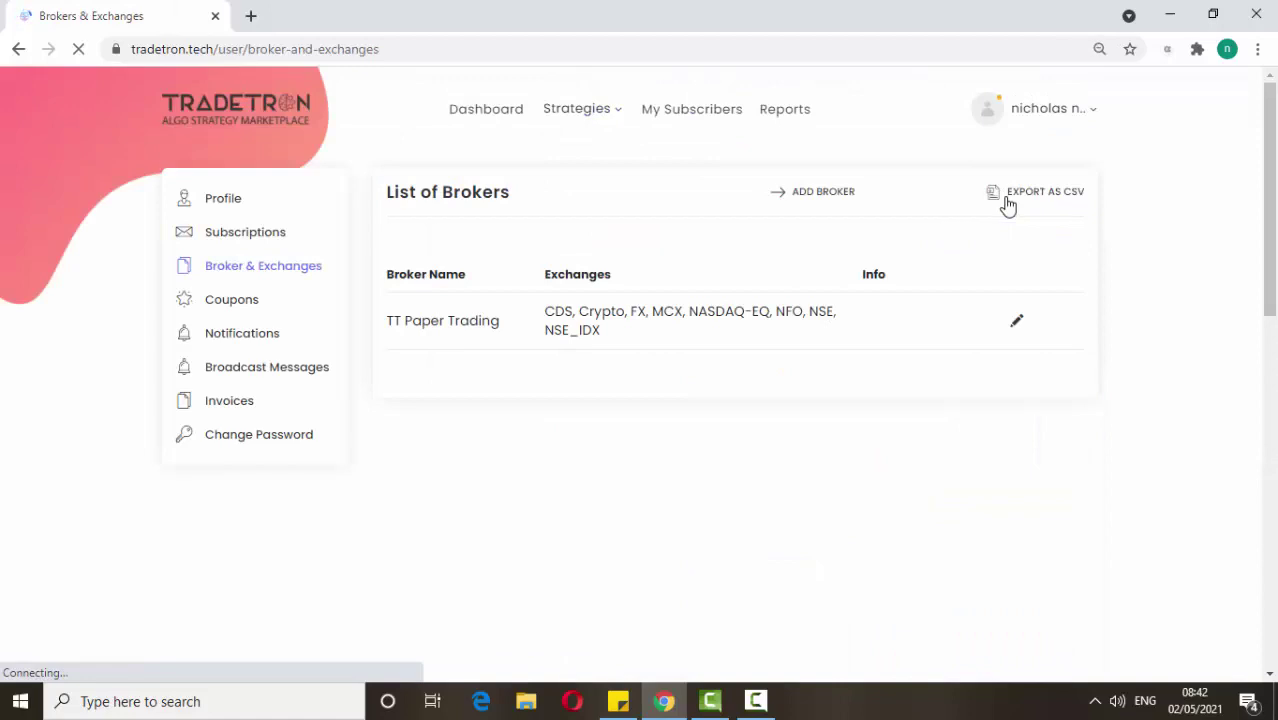
{"action": "triple_click", "coordinate": [398, 321]}
{"action": "left_click", "coordinate": [568, 348]}
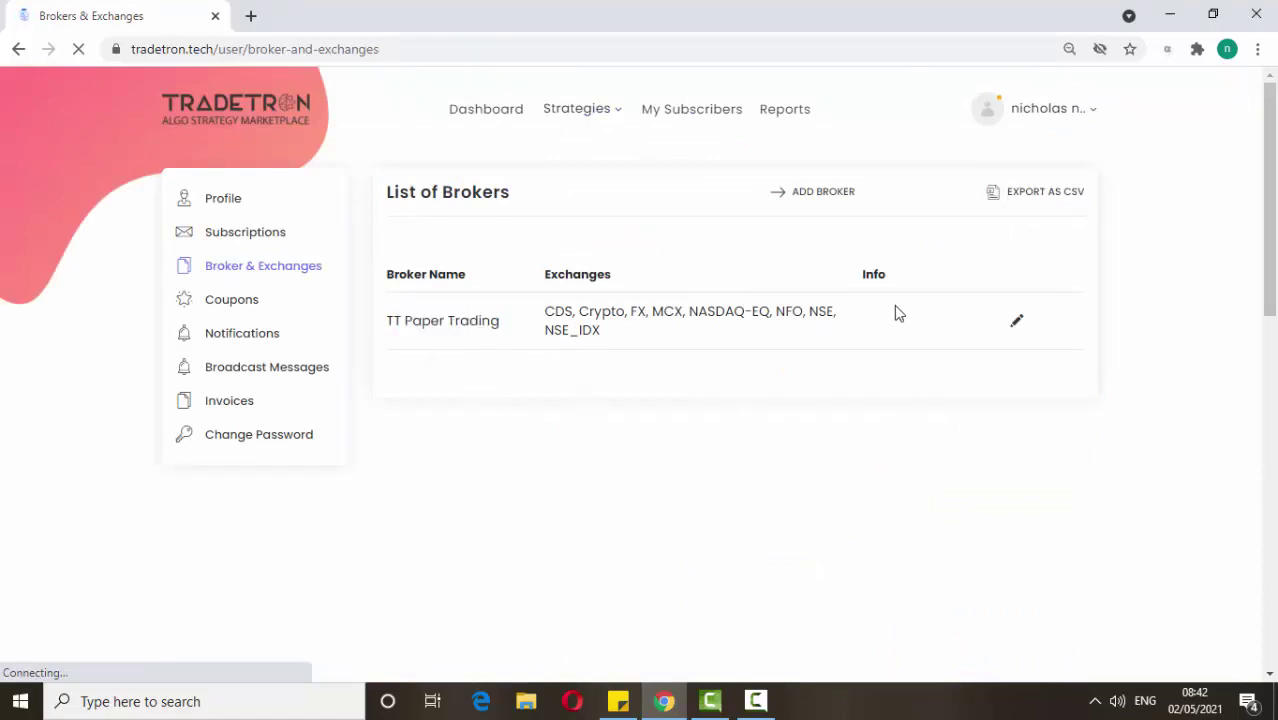
{"action": "left_click", "coordinate": [823, 193]}
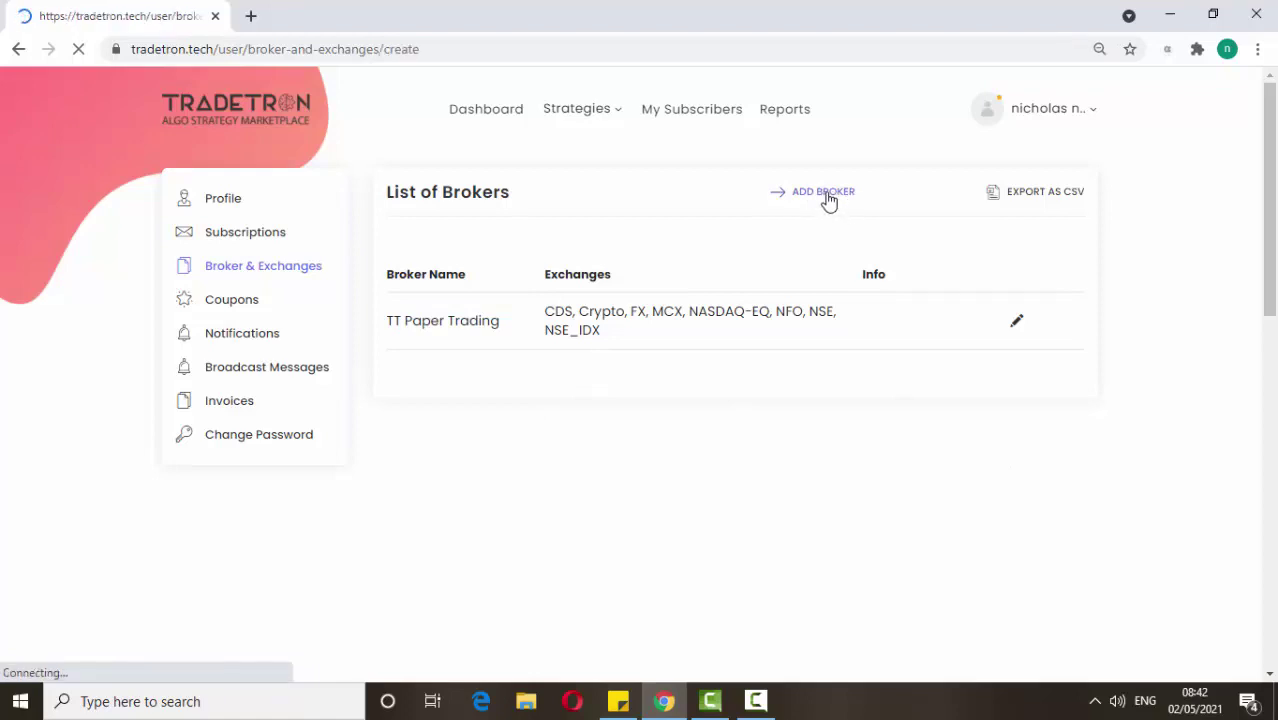
Choose Fyers as the new broker and open its fyers.tradetron.tech daily login link.
{"action": "scroll", "coordinate": [743, 367], "scroll_direction": "down", "scroll_amount": 2}
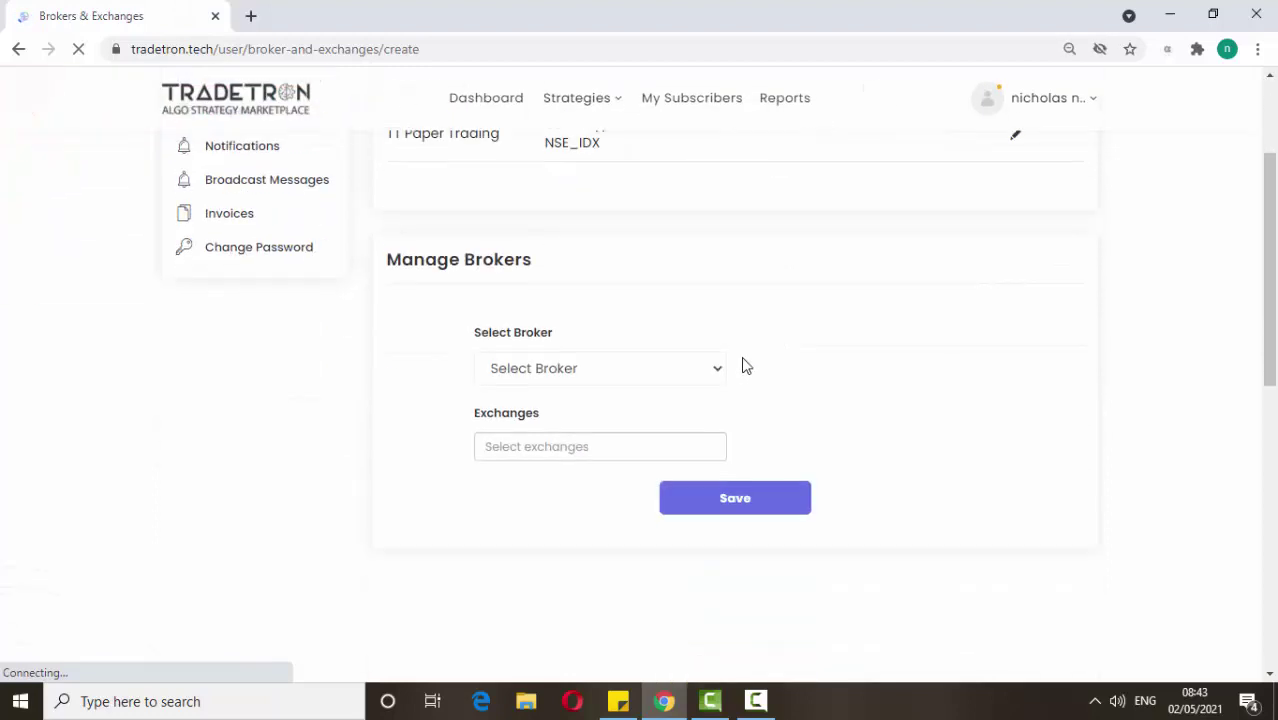
{"action": "left_click", "coordinate": [706, 384]}
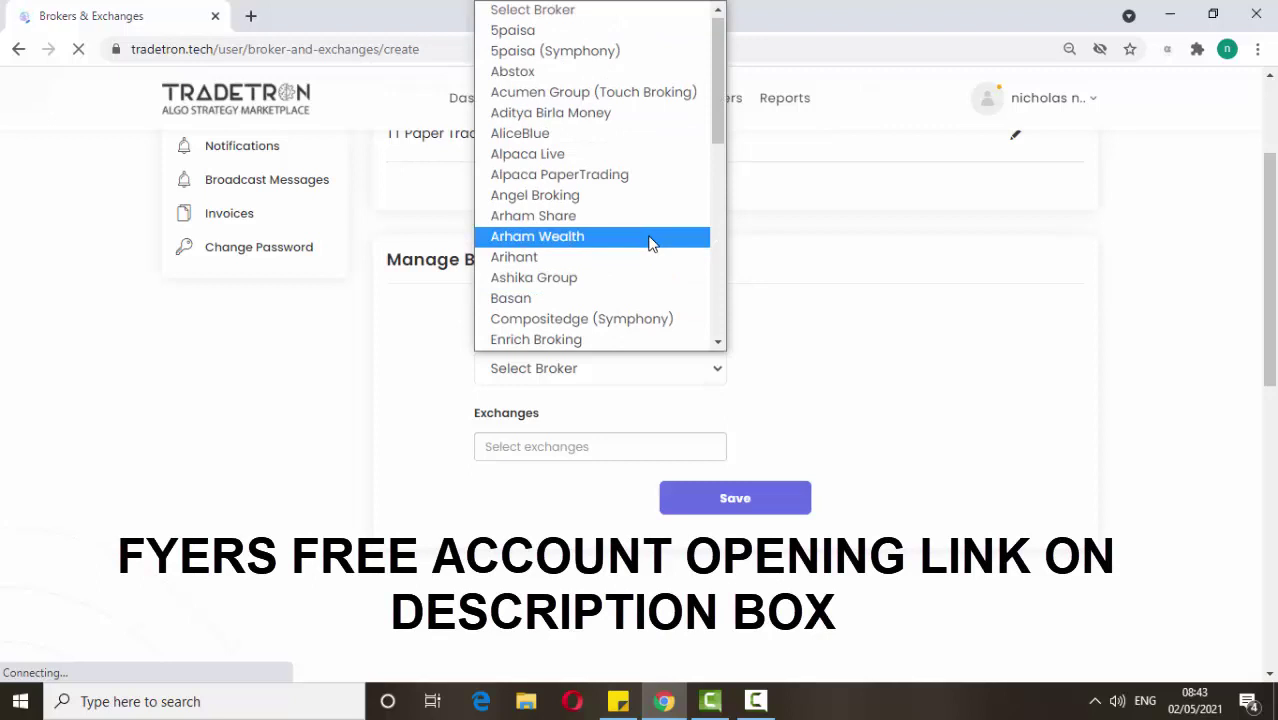
{"action": "scroll", "coordinate": [650, 210], "scroll_direction": "down", "scroll_amount": 3}
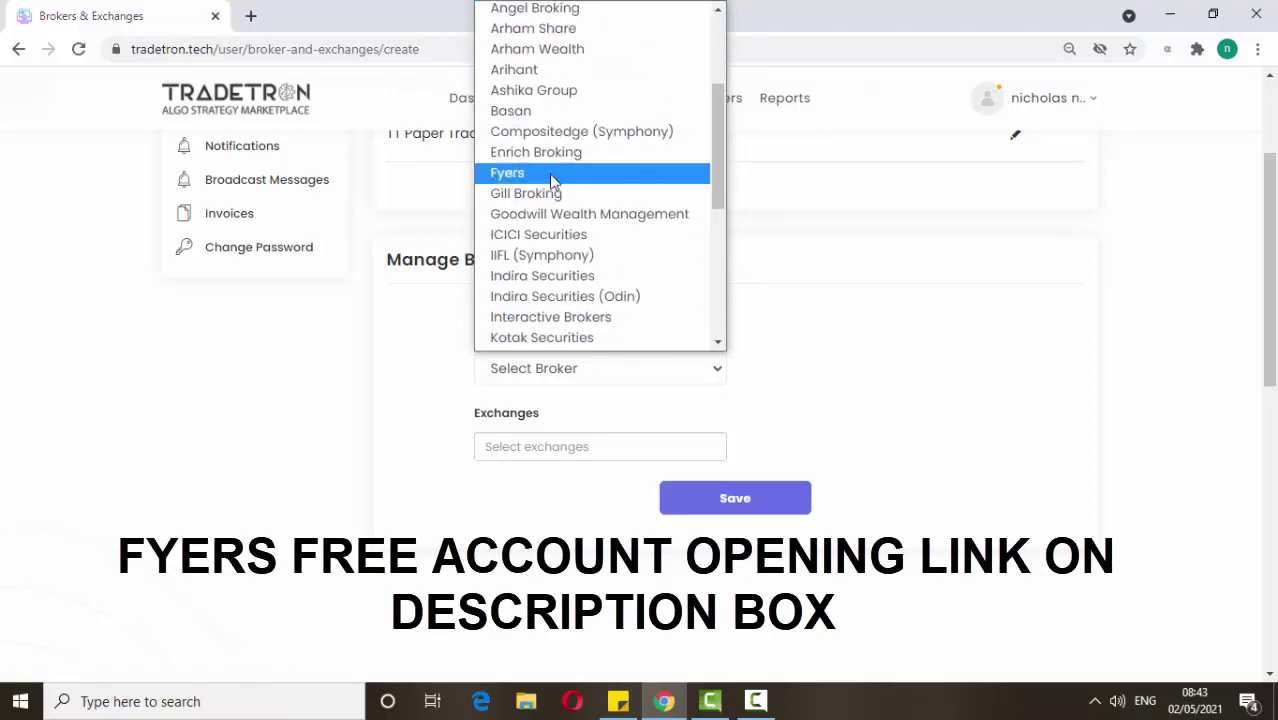
{"action": "left_click", "coordinate": [548, 174]}
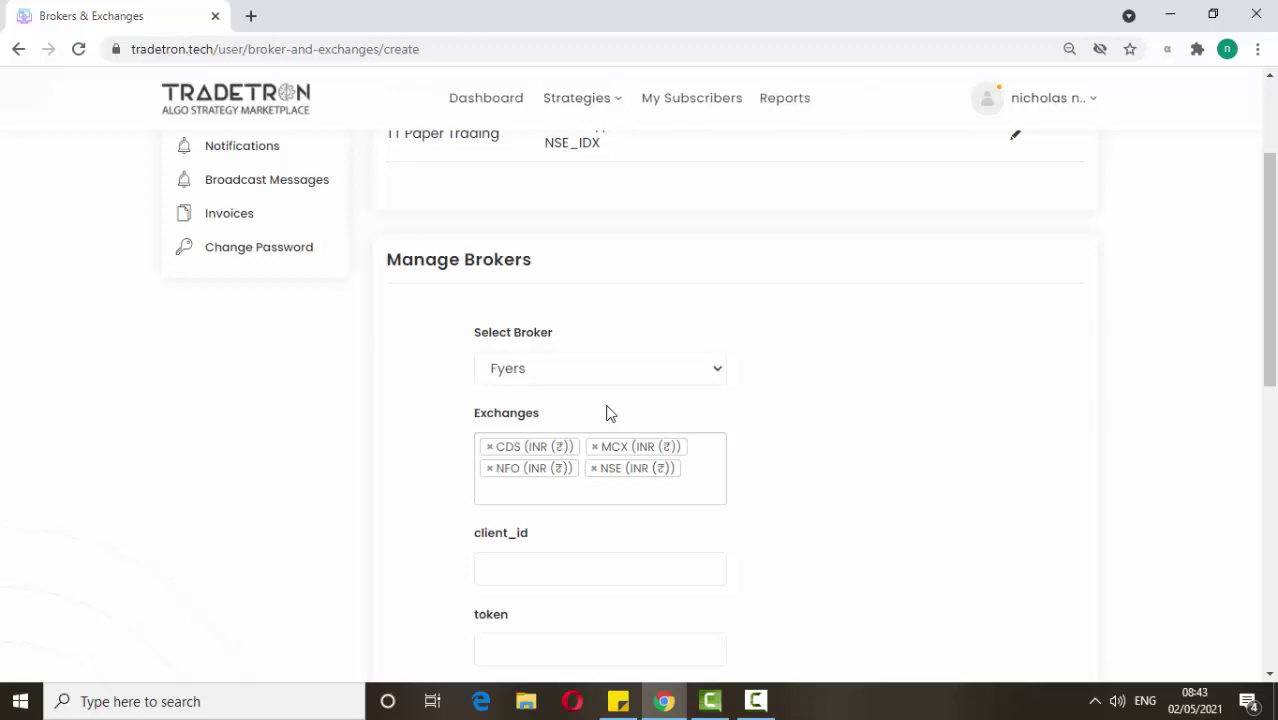
{"action": "scroll", "coordinate": [610, 414], "scroll_direction": "down", "scroll_amount": 1}
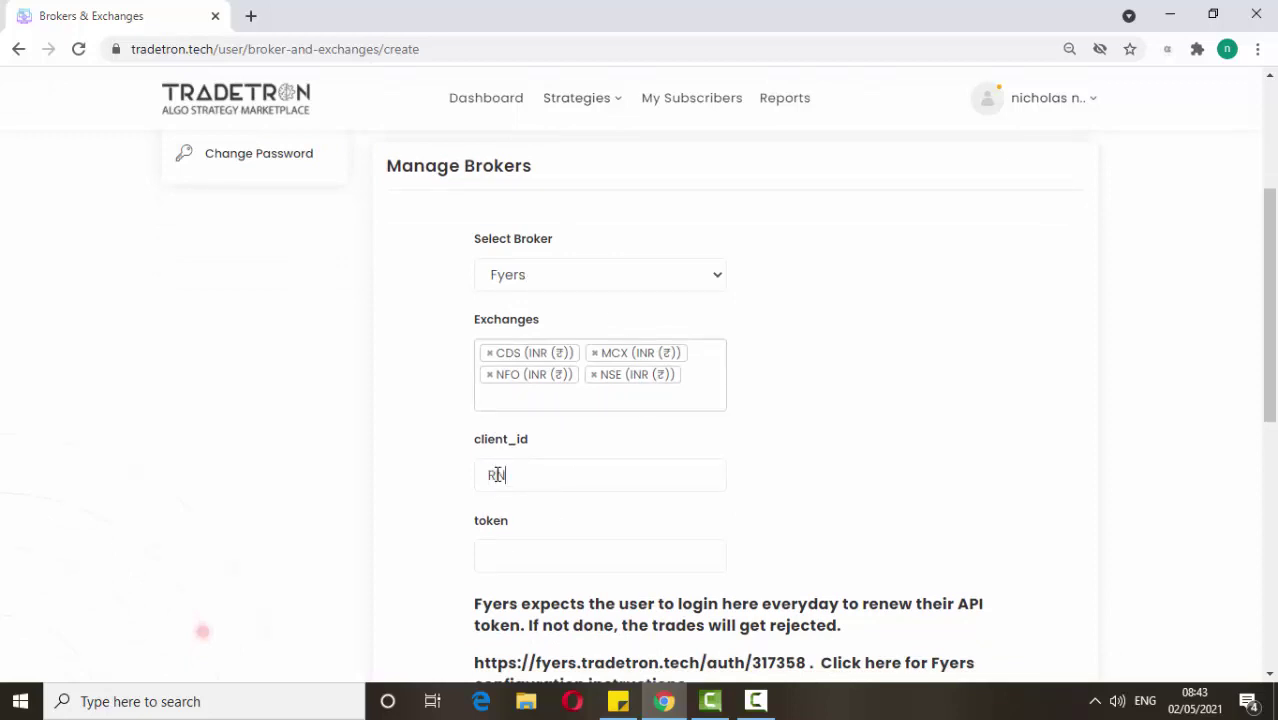
{"action": "scroll", "coordinate": [844, 288], "scroll_direction": "down", "scroll_amount": 3}
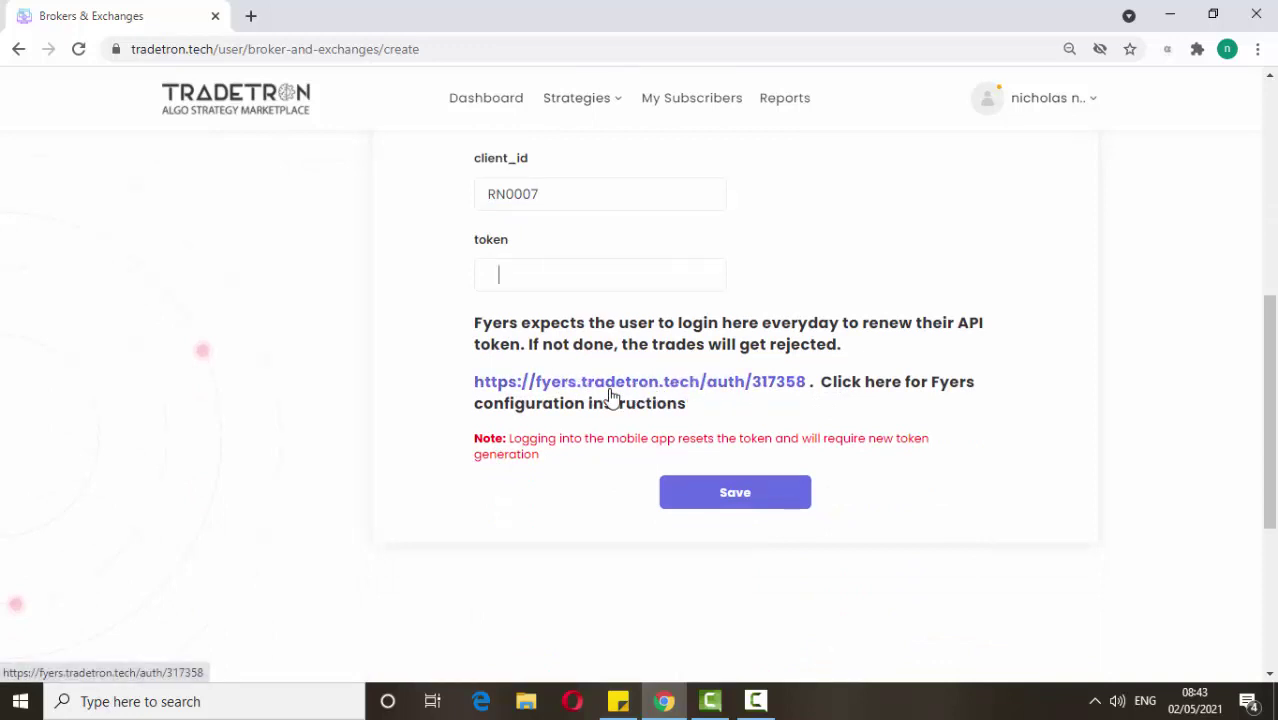
{"action": "left_click", "coordinate": [680, 385]}
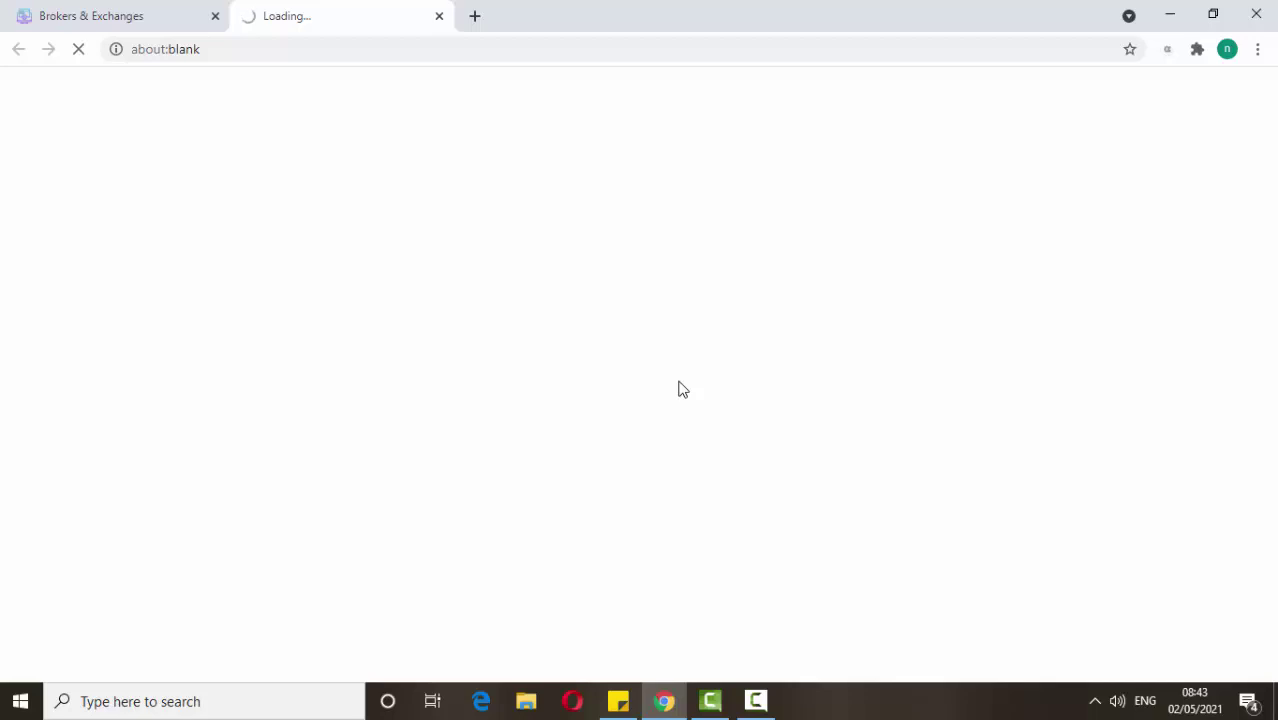
Confirm the Fyers authorisation success message, close that page and save the Fyers broker.
{"action": "left_click", "coordinate": [148, 15]}
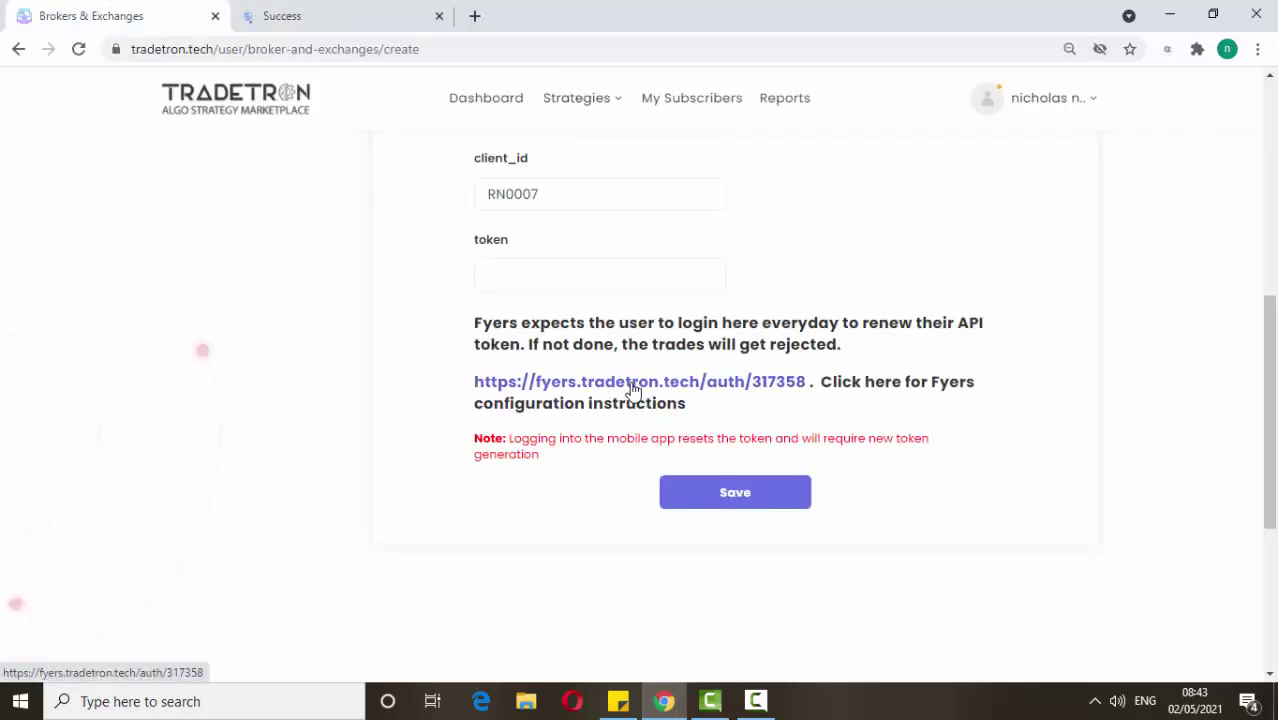
{"action": "left_click", "coordinate": [345, 15]}
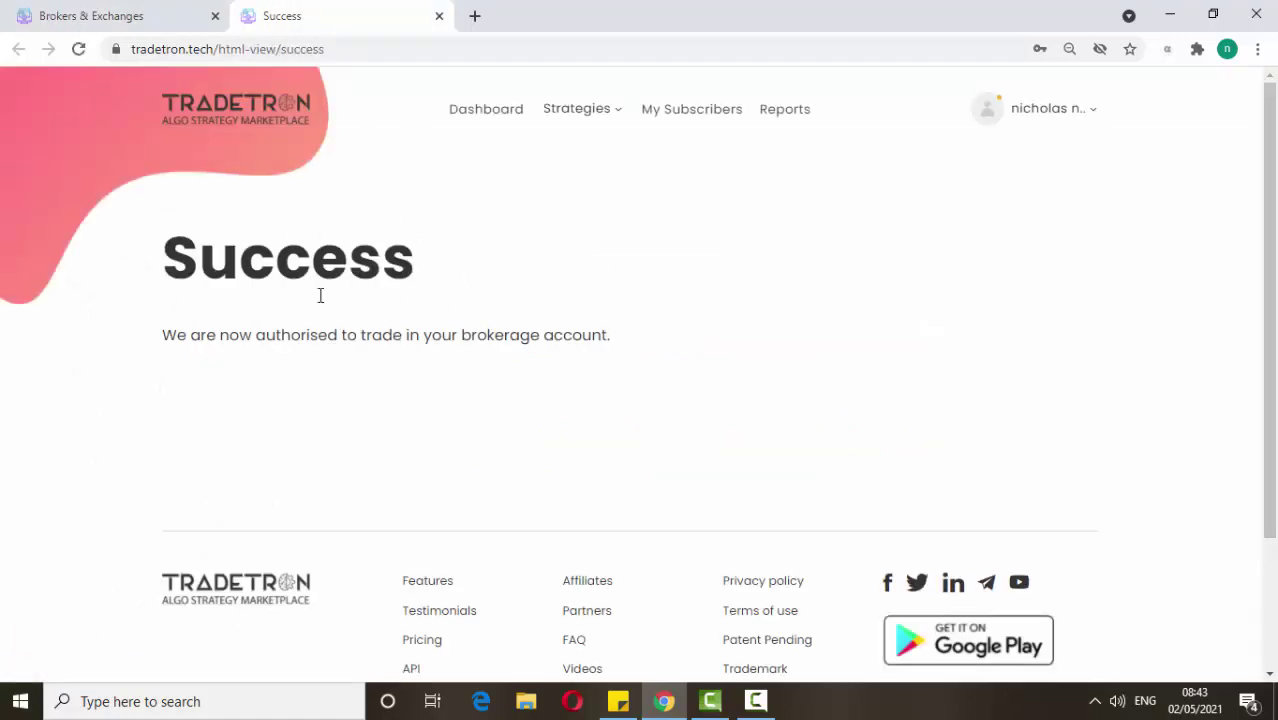
{"action": "left_click_drag", "start_coordinate": [187, 276], "coordinate": [588, 286]}
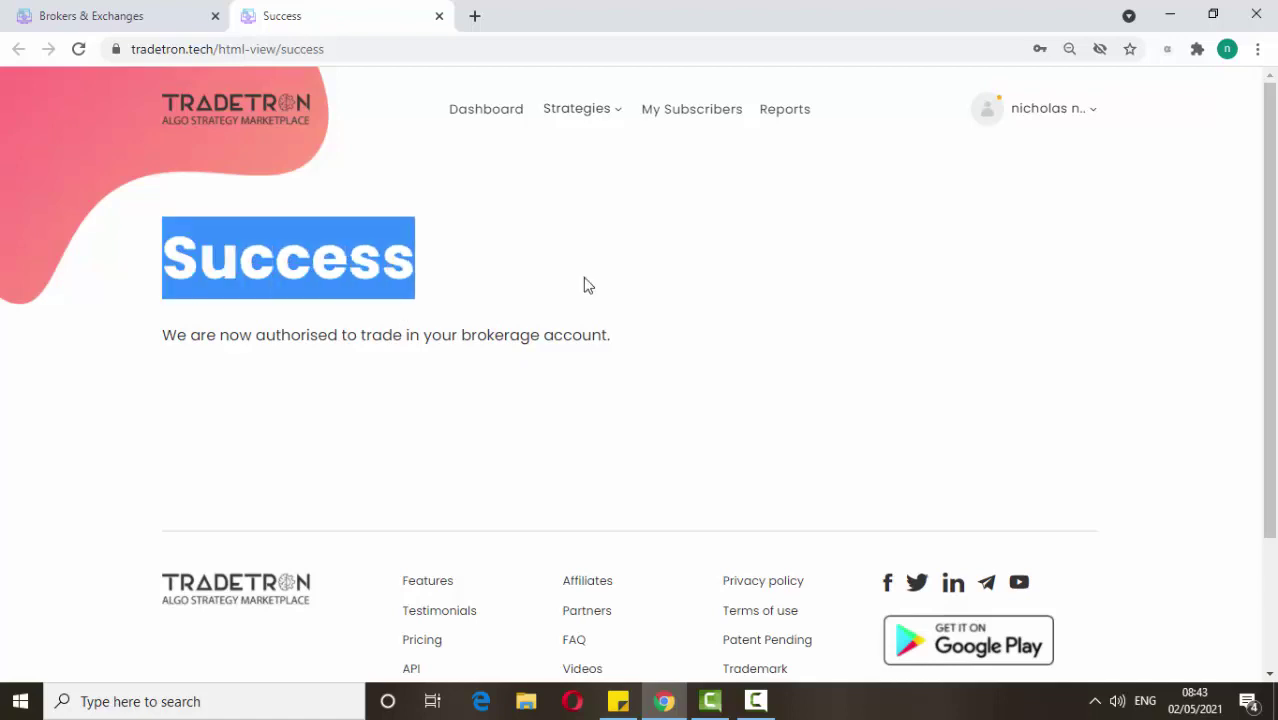
{"action": "left_click", "coordinate": [440, 16]}
{"action": "left_click", "coordinate": [736, 504]}
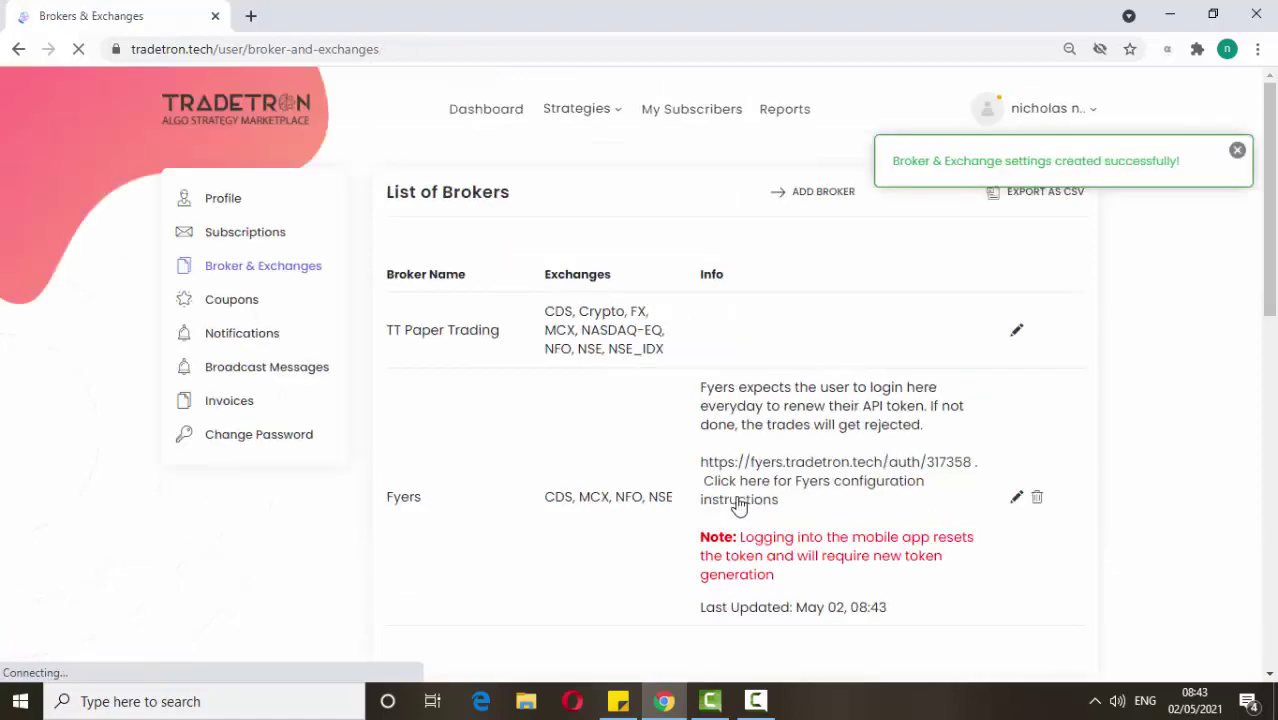
Review the new Fyers row in List of Brokers and reopen its Fyers login link.
{"action": "scroll", "coordinate": [954, 578], "scroll_direction": "down", "scroll_amount": 1}
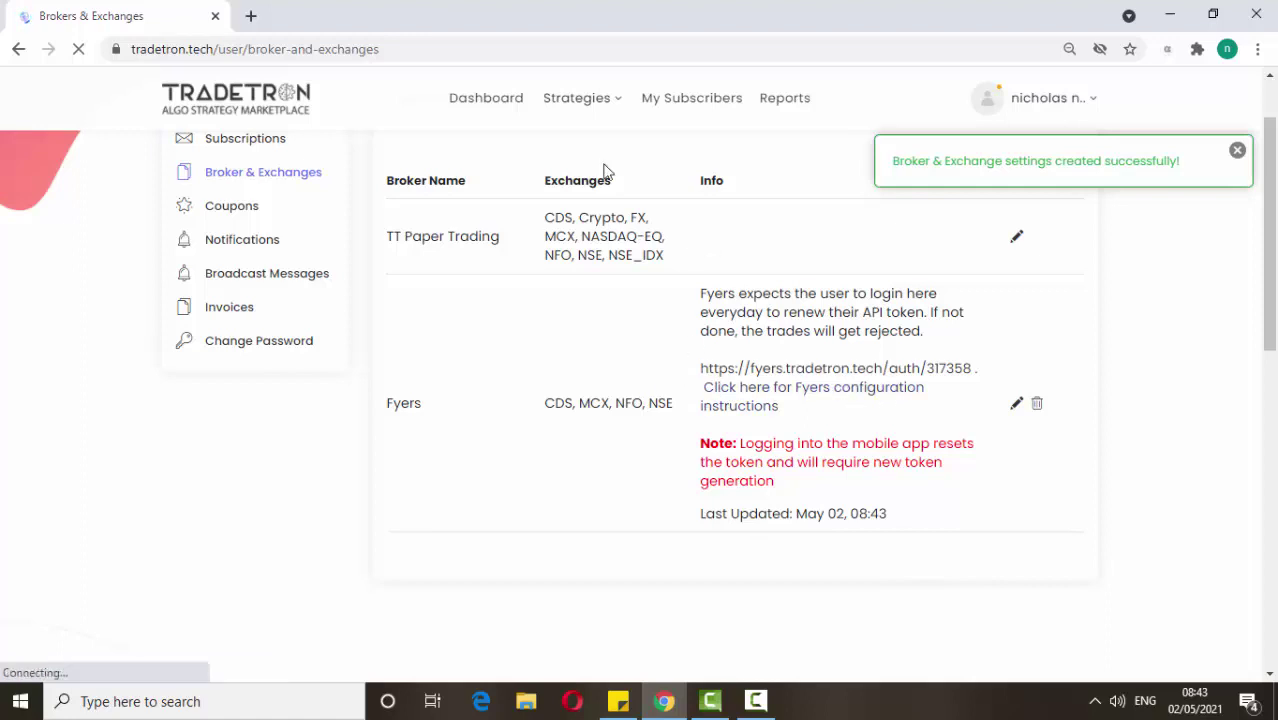
{"action": "left_click", "coordinate": [836, 369]}
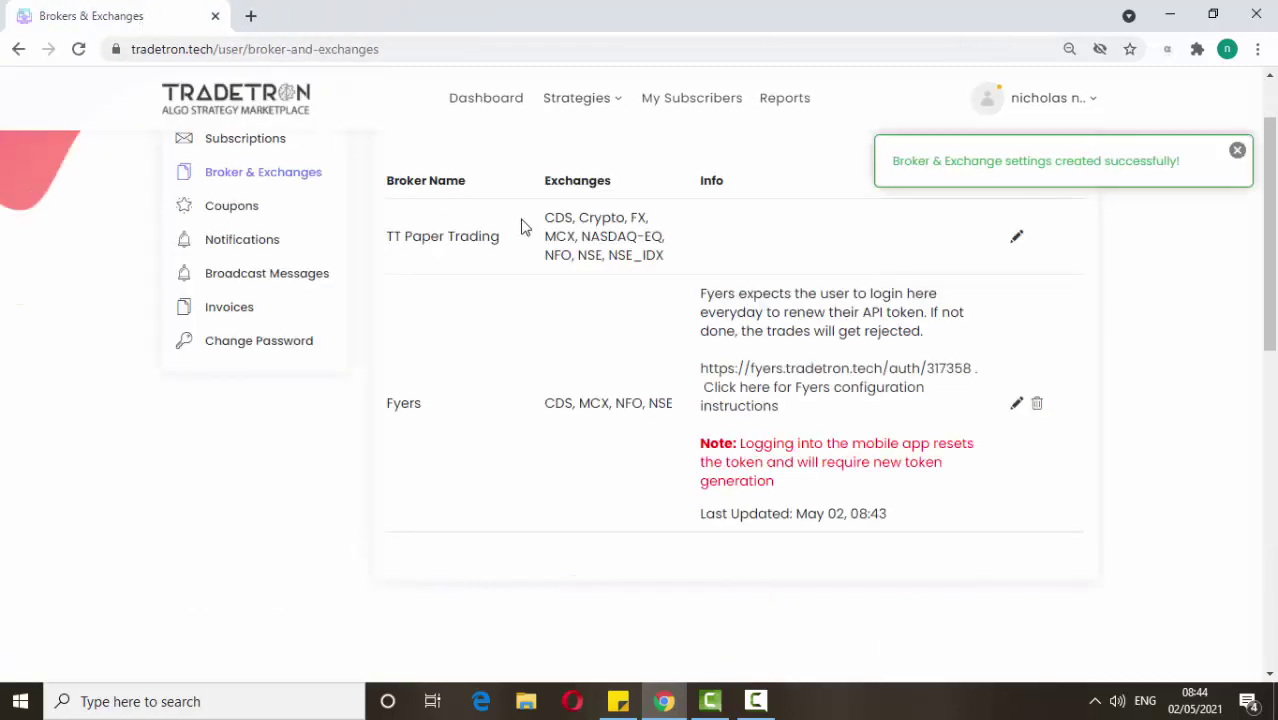
{"action": "left_click", "coordinate": [582, 100]}
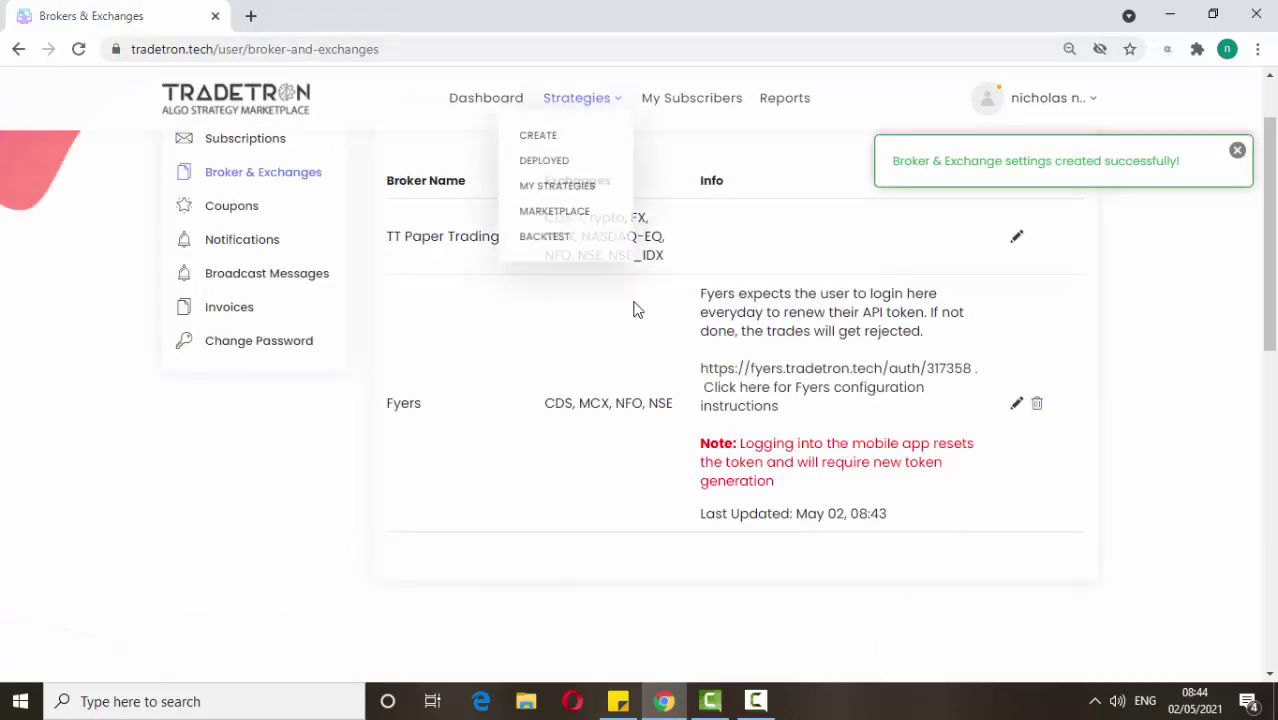
Go to My Strategies and start deploying the BFO Scalper strategy.
{"action": "left_click", "coordinate": [584, 194]}
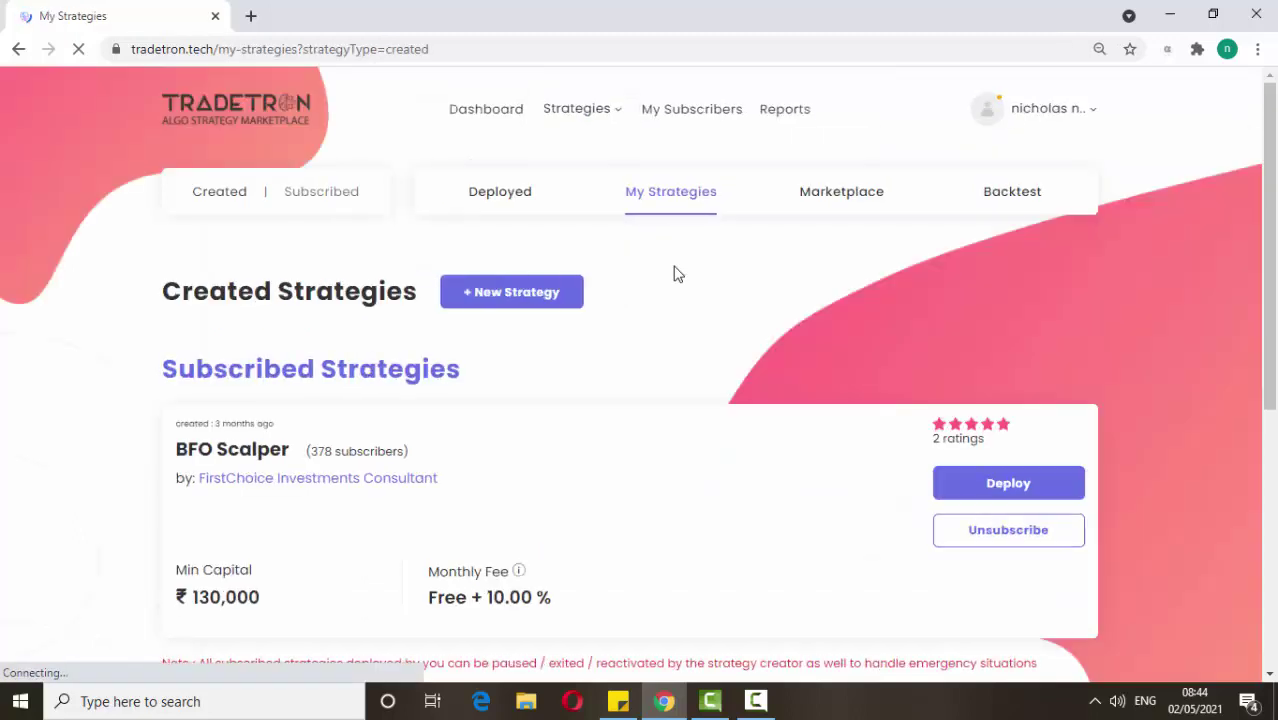
{"action": "scroll", "coordinate": [733, 376], "scroll_direction": "down", "scroll_amount": 2}
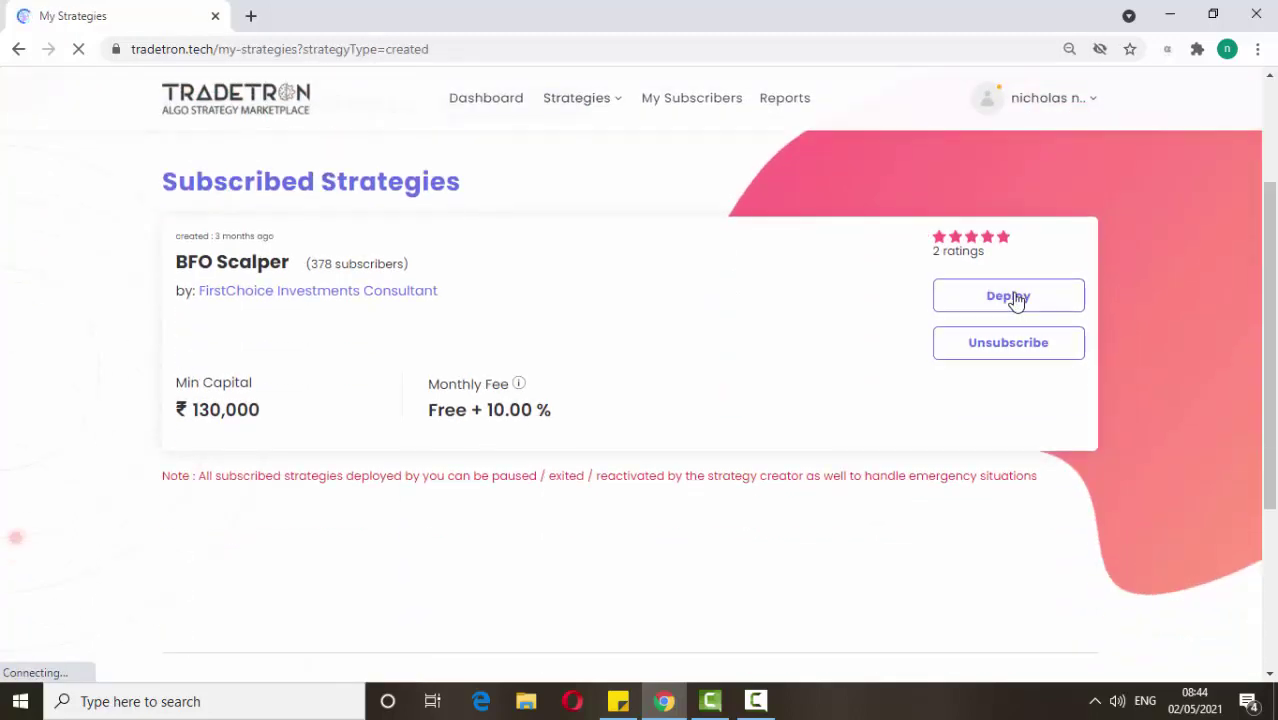
{"action": "left_click", "coordinate": [1015, 298]}
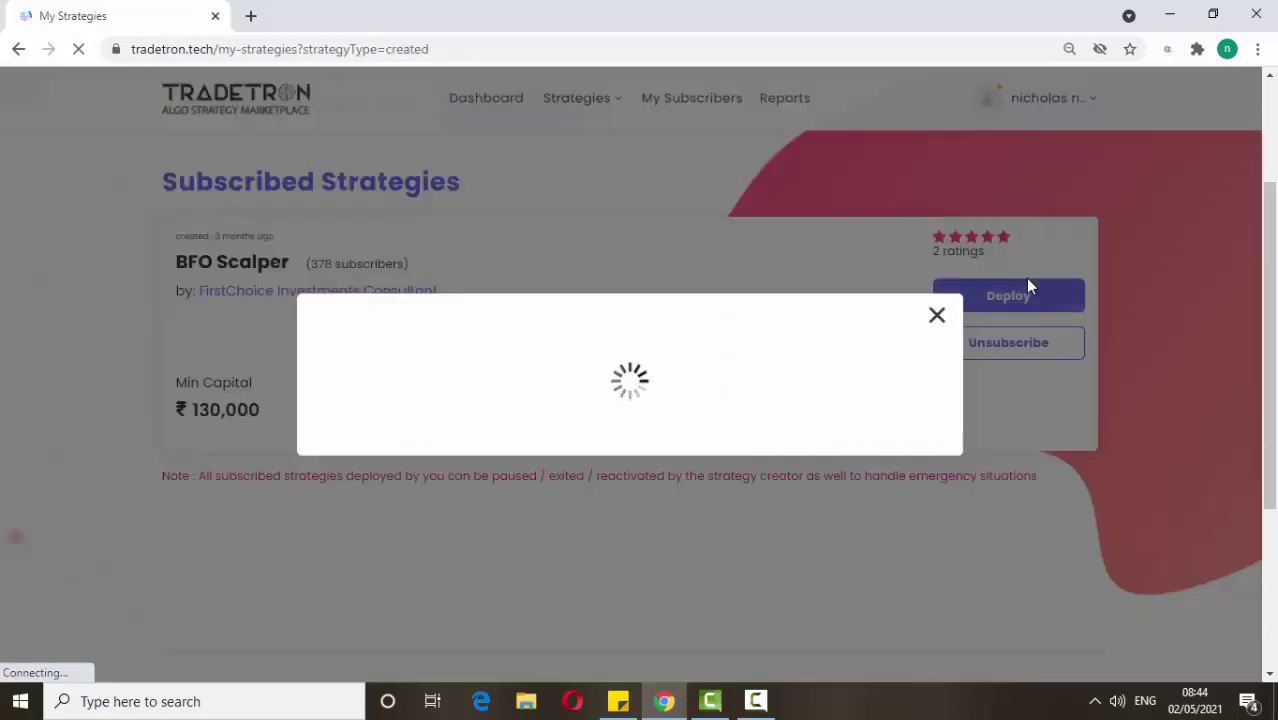
Set the execution type to Live Auto, hitting the Free plan restriction, and view plans.
{"action": "left_click", "coordinate": [642, 430]}
{"action": "left_click", "coordinate": [636, 435]}
{"action": "left_click", "coordinate": [636, 380]}
{"action": "left_click", "coordinate": [636, 386]}
{"action": "left_click", "coordinate": [636, 387]}
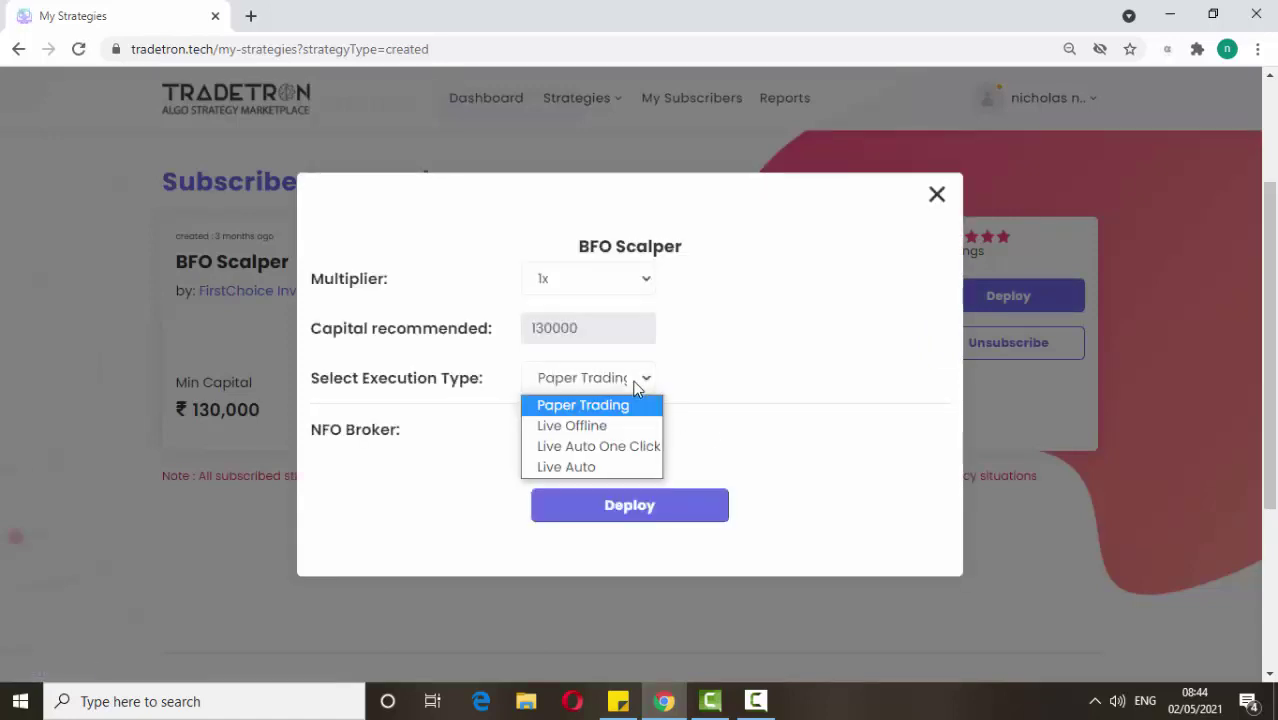
{"action": "left_click", "coordinate": [604, 468]}
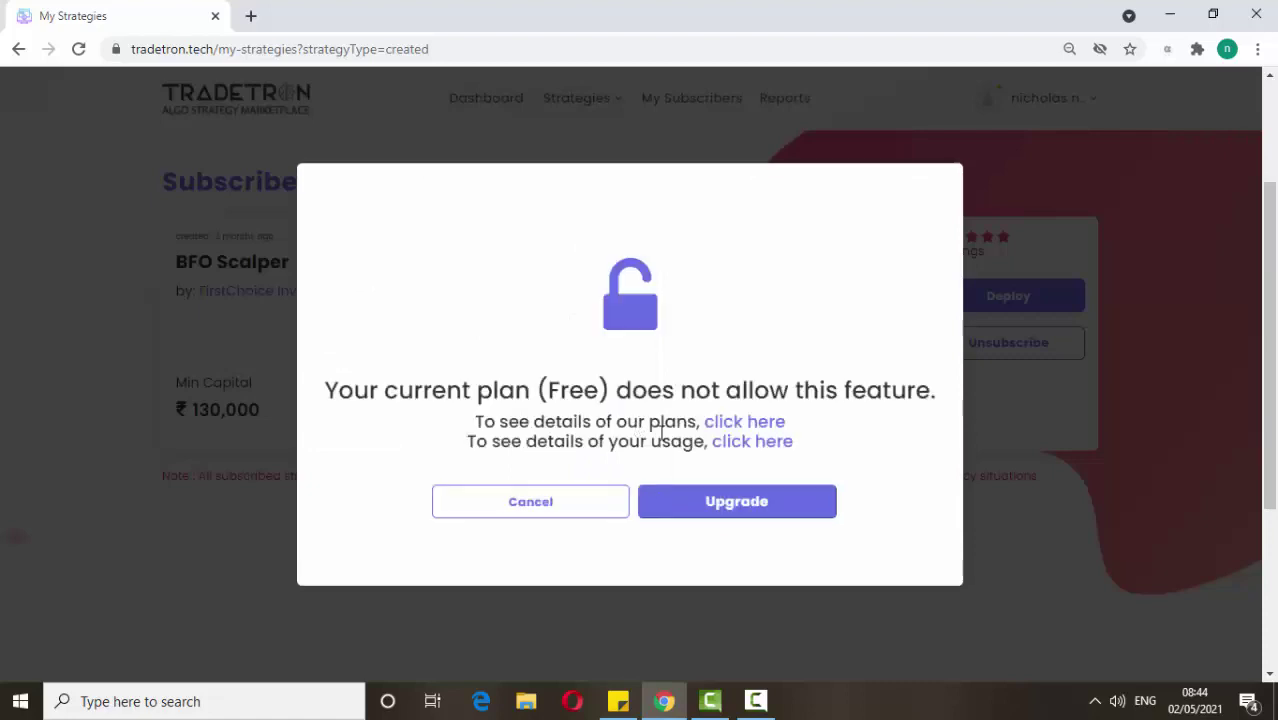
{"action": "left_click_drag", "start_coordinate": [418, 390], "coordinate": [750, 366]}
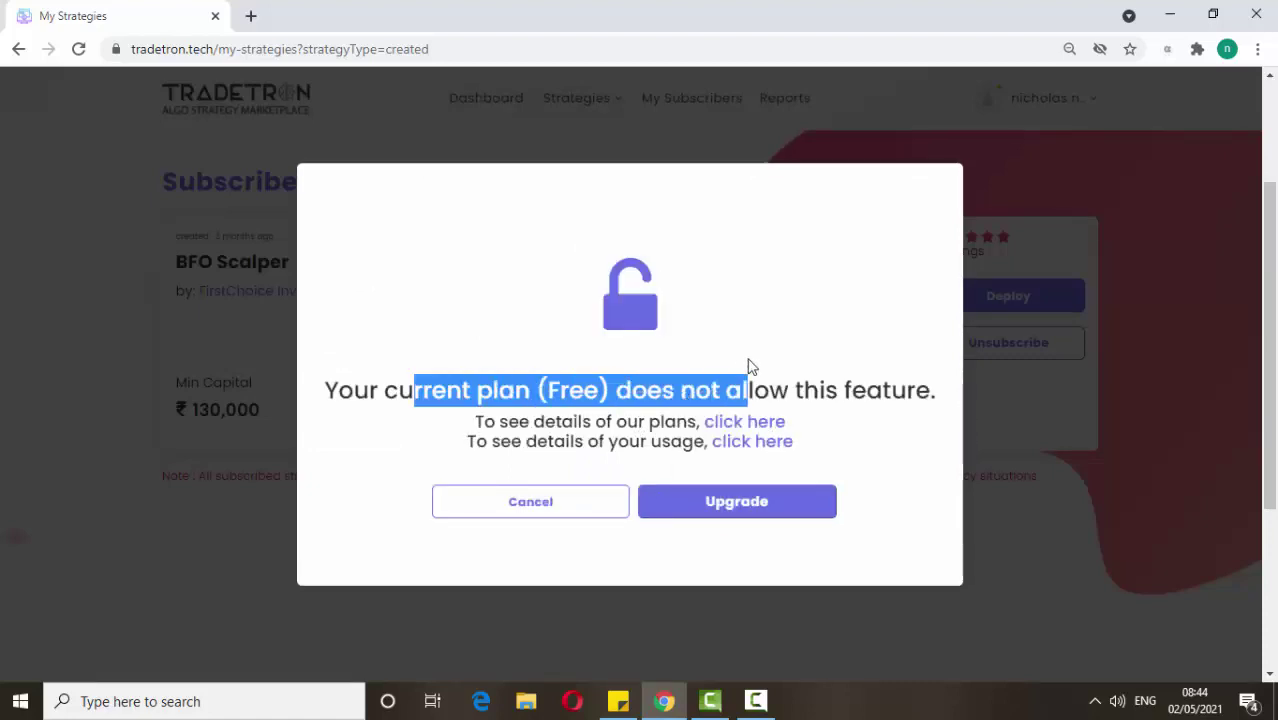
{"action": "left_click", "coordinate": [745, 427]}
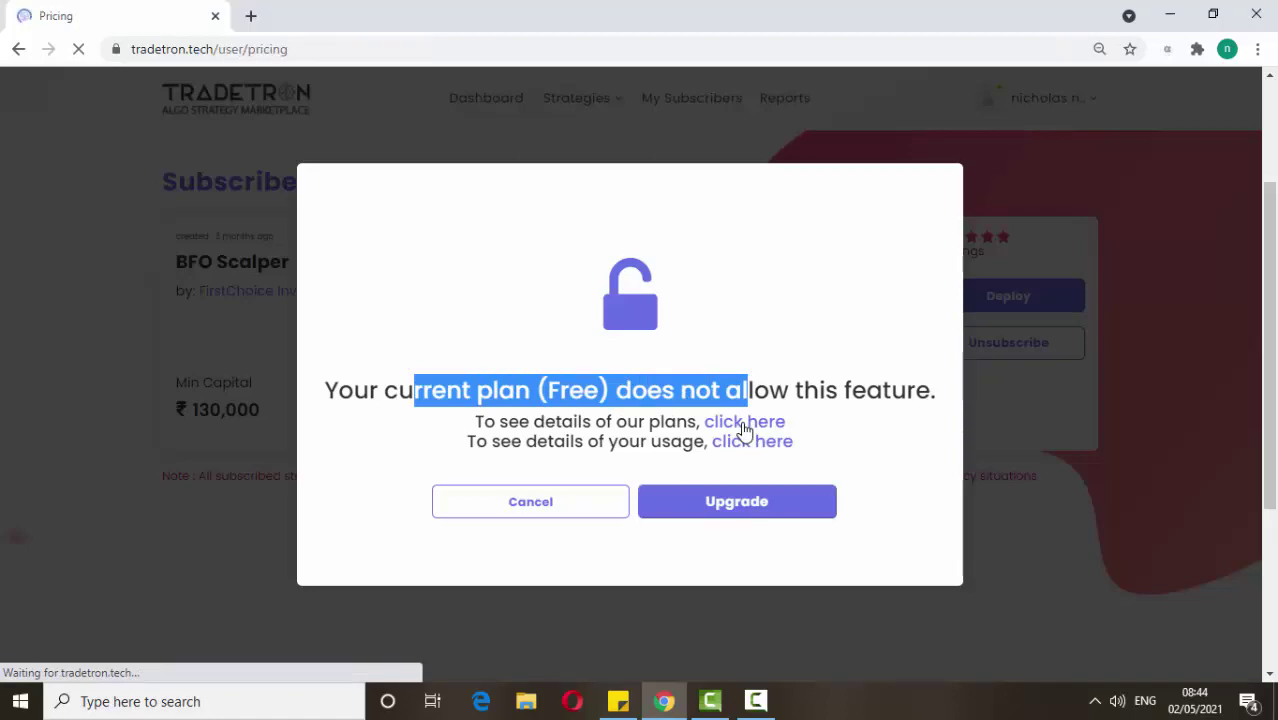
{"action": "scroll", "coordinate": [600, 427], "scroll_direction": "down", "scroll_amount": 2}
{"action": "scroll", "coordinate": [593, 427], "scroll_direction": "down", "scroll_amount": 3}
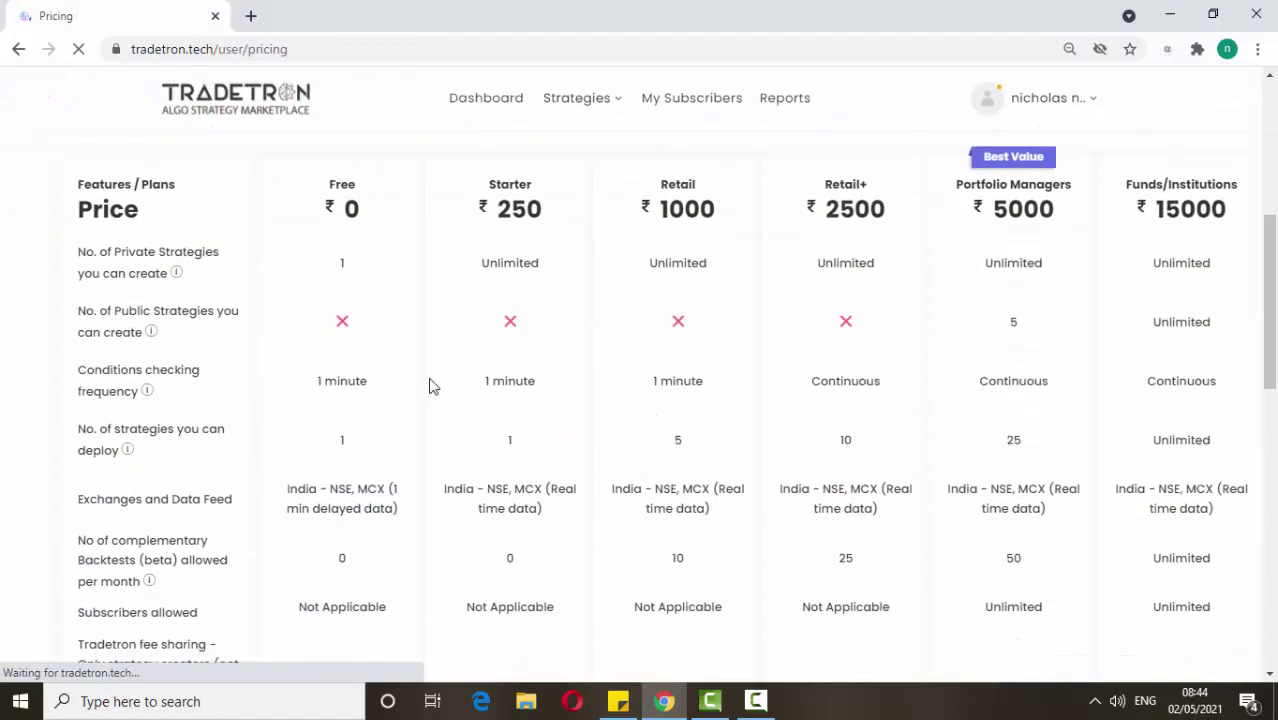
{"action": "scroll", "coordinate": [394, 225], "scroll_direction": "down", "scroll_amount": 1}
{"action": "scroll", "coordinate": [490, 293], "scroll_direction": "up", "scroll_amount": 2}
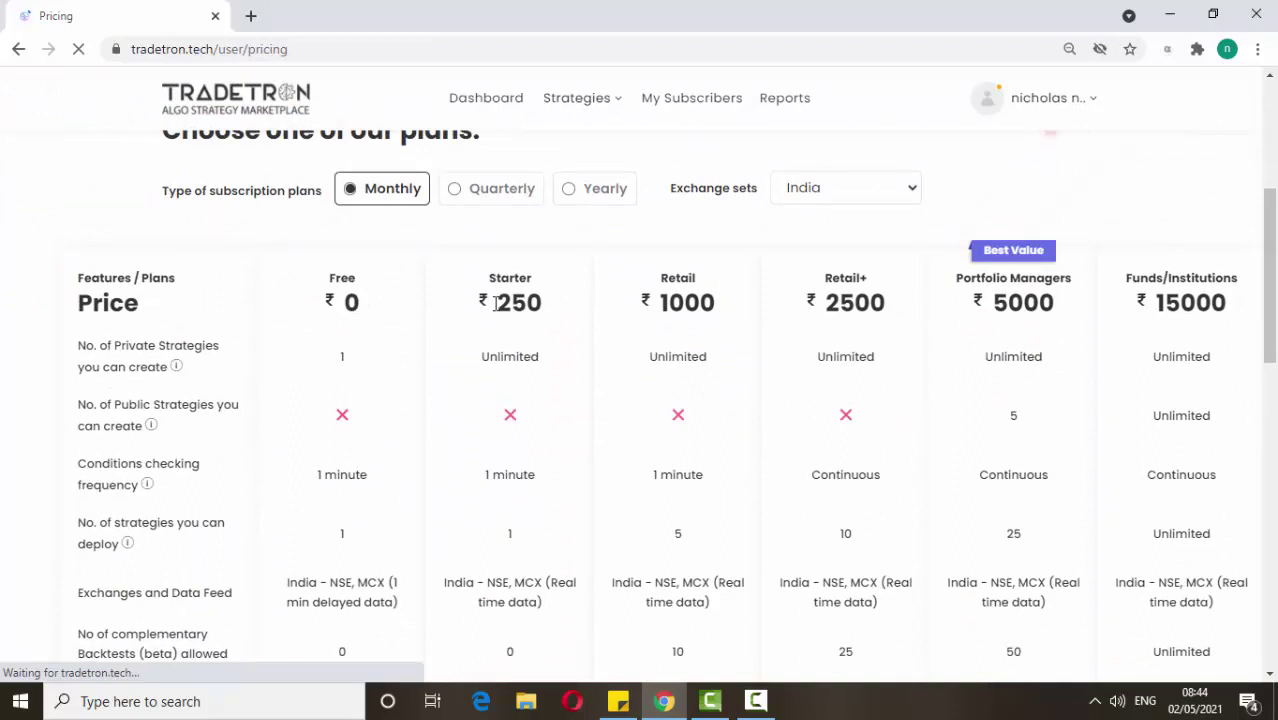
{"action": "left_click_drag", "start_coordinate": [478, 303], "coordinate": [553, 298]}
{"action": "left_click", "coordinate": [551, 288]}
{"action": "scroll", "coordinate": [548, 313], "scroll_direction": "down", "scroll_amount": 2}
{"action": "scroll", "coordinate": [548, 313], "scroll_direction": "down", "scroll_amount": 7}
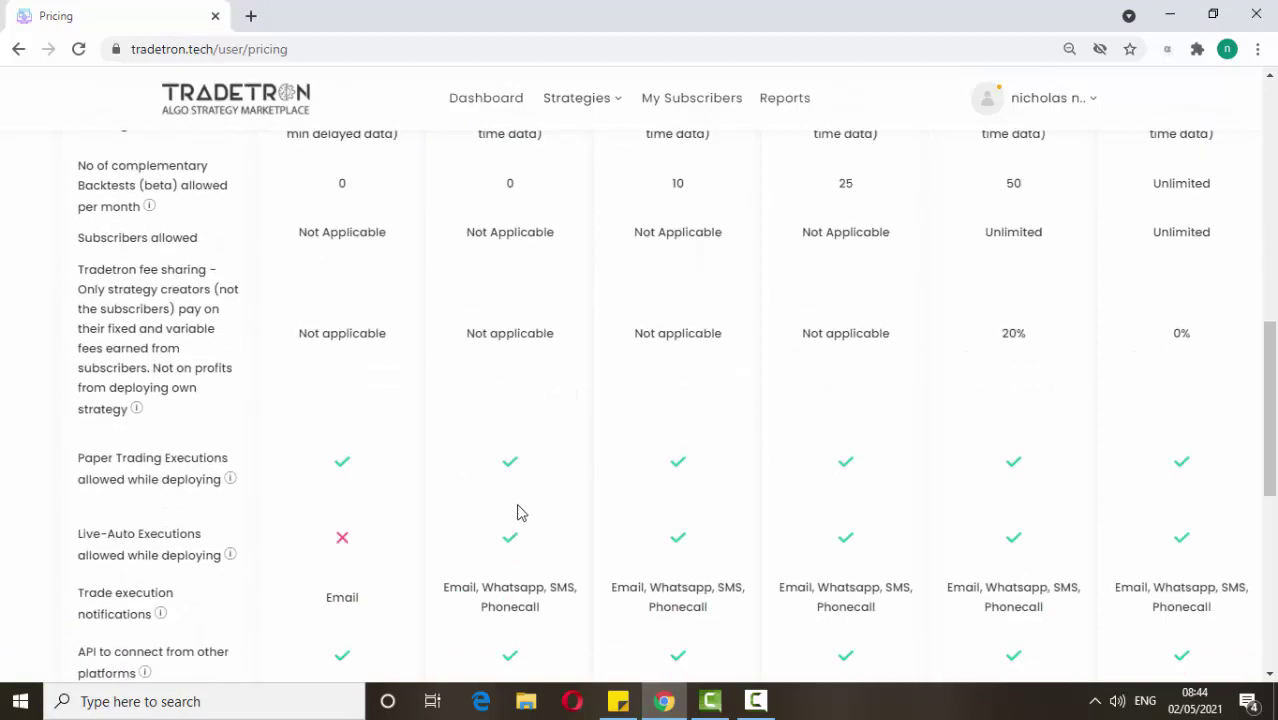
{"action": "scroll", "coordinate": [505, 457], "scroll_direction": "up", "scroll_amount": 8}
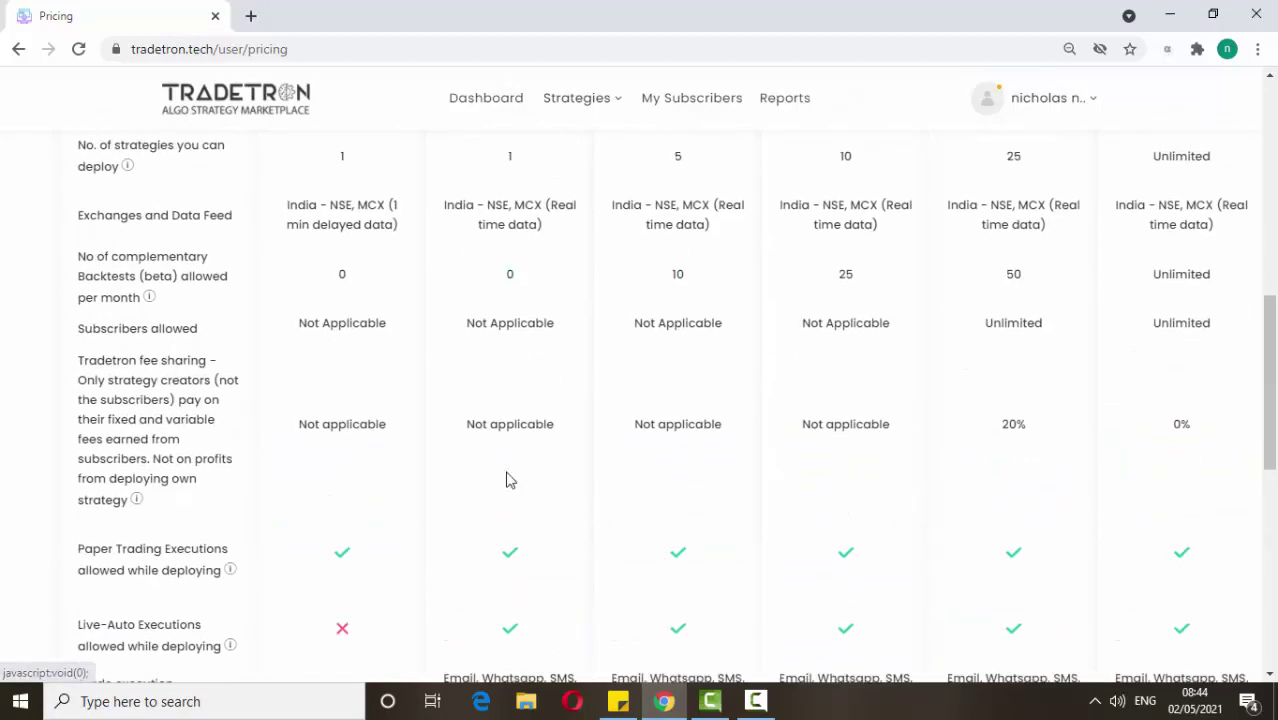
{"action": "mouse_move", "coordinate": [491, 306]}
{"action": "left_mouse_down"}
{"action": "mouse_move", "coordinate": [543, 305]}
{"action": "mouse_move", "coordinate": [500, 304]}
{"action": "left_mouse_up"}
{"action": "left_click", "coordinate": [543, 305]}
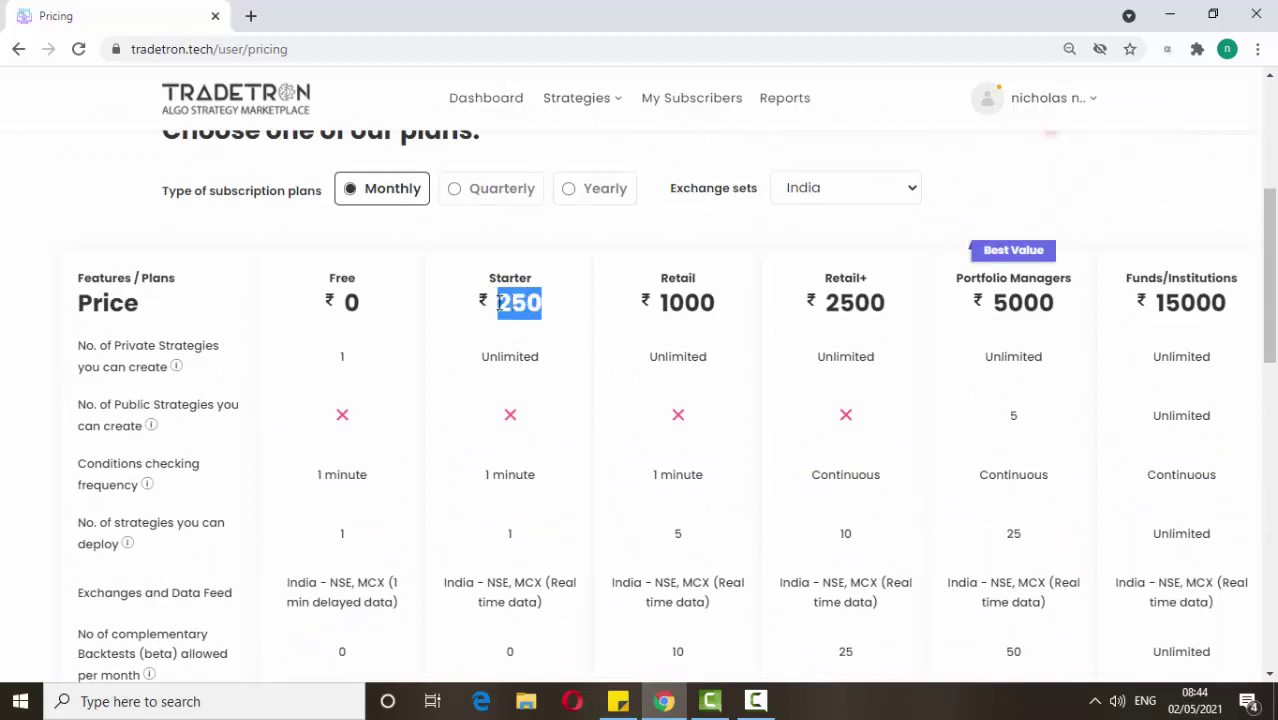
{"action": "scroll", "coordinate": [659, 330], "scroll_direction": "up", "scroll_amount": 2}
{"action": "mouse_move", "coordinate": [588, 105]}
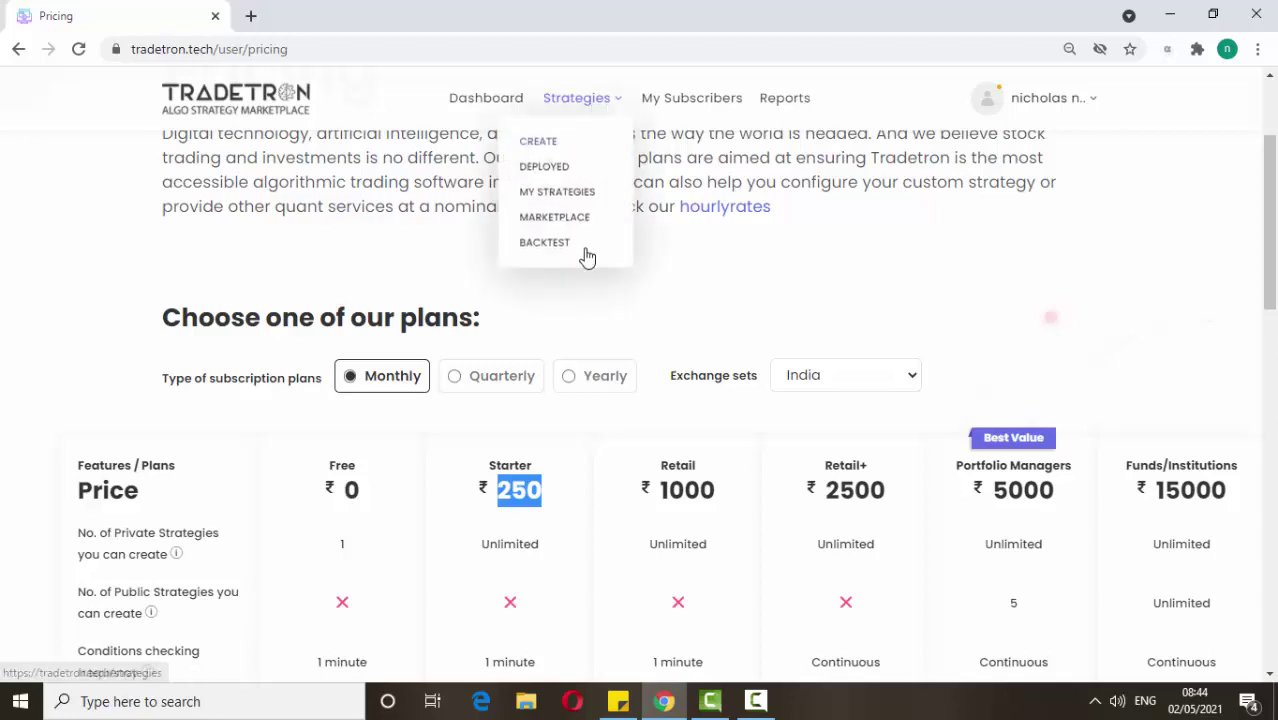
{"action": "scroll", "coordinate": [520, 535], "scroll_direction": "down", "scroll_amount": 3}
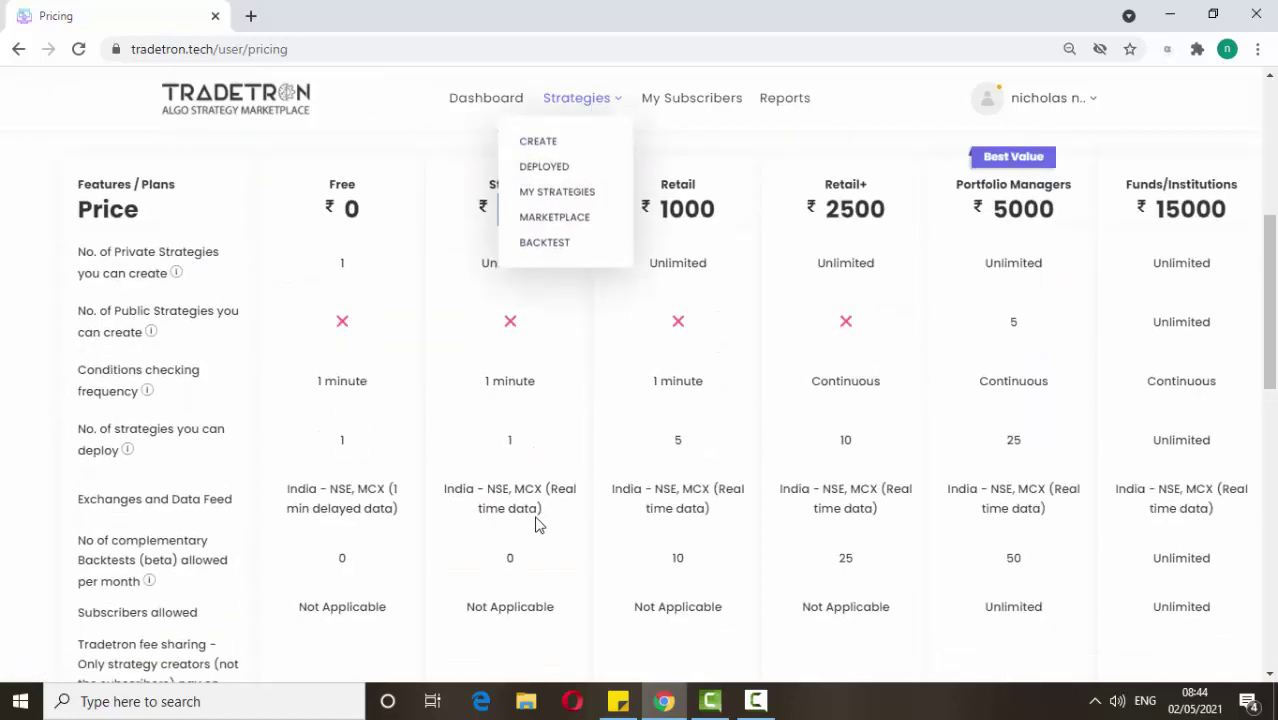
{"action": "left_click", "coordinate": [547, 174]}
{"action": "double_click", "coordinate": [530, 208]}
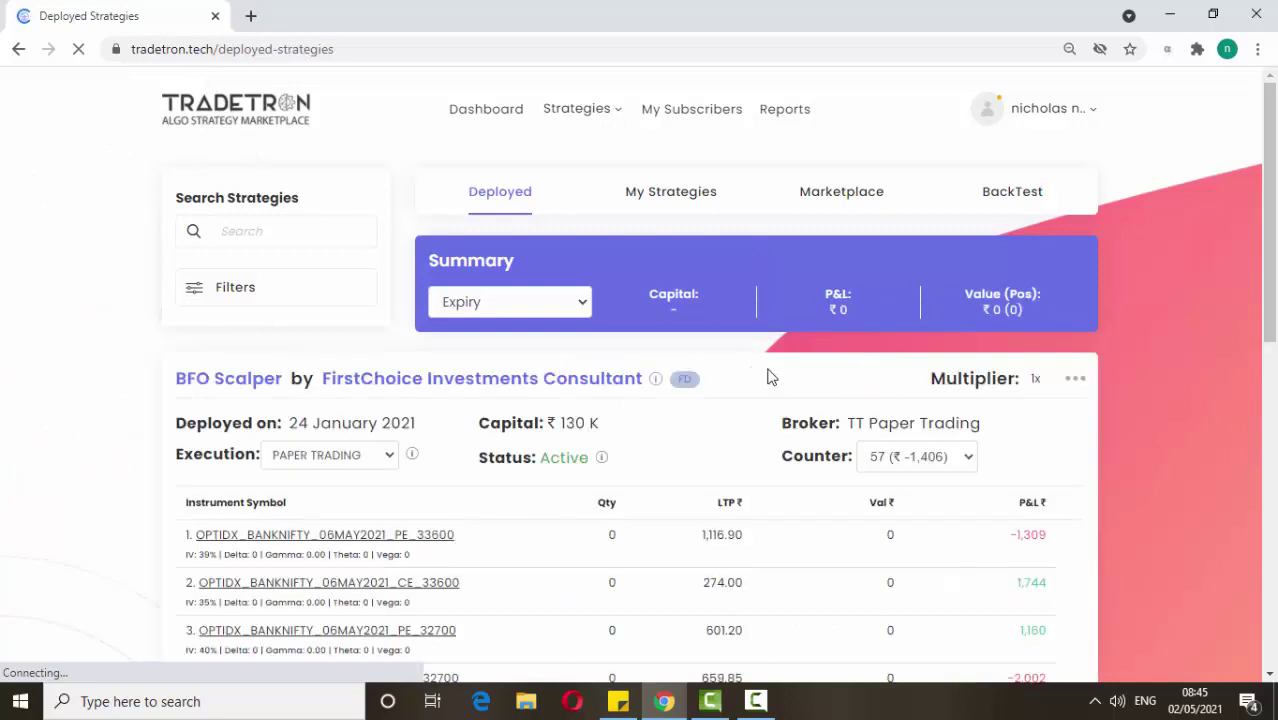
Scroll to BFO Scalper's six BANKNIFTY legs totalling ₹ -1,406 P&L on Deployed Strategies.
{"action": "scroll", "coordinate": [770, 377], "scroll_direction": "down", "scroll_amount": 3}
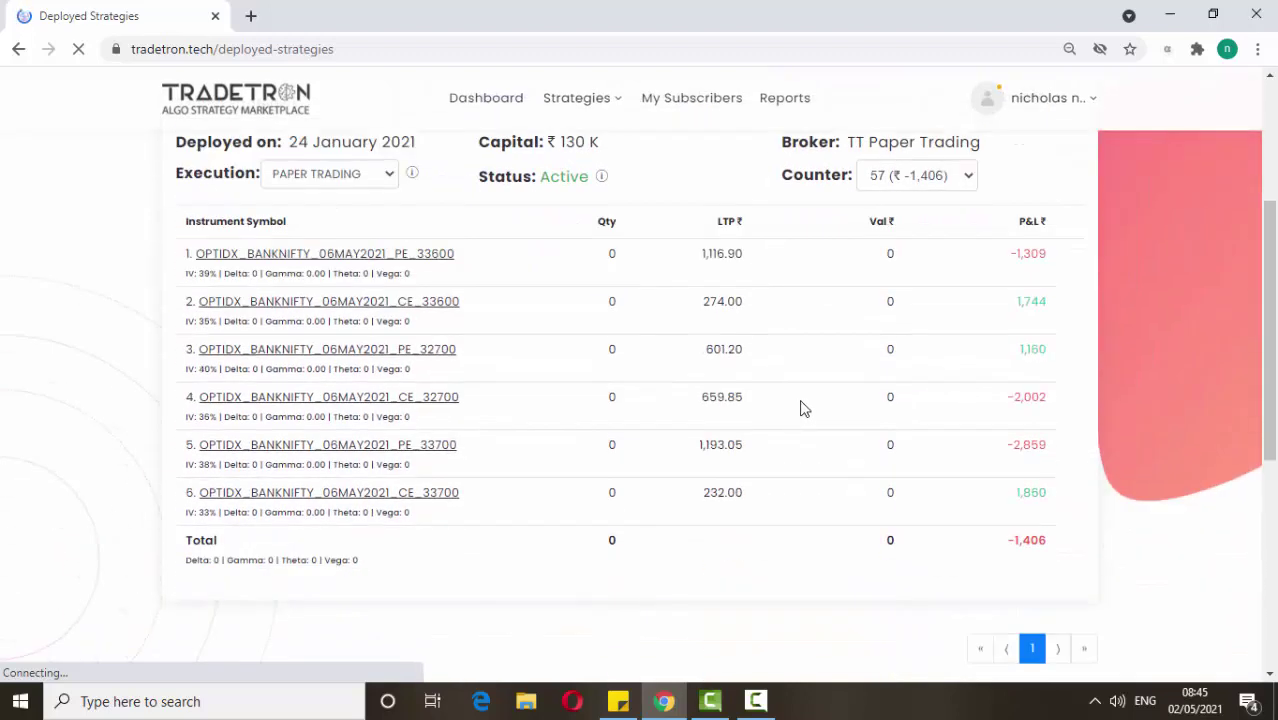
{"action": "left_click", "coordinate": [572, 104]}
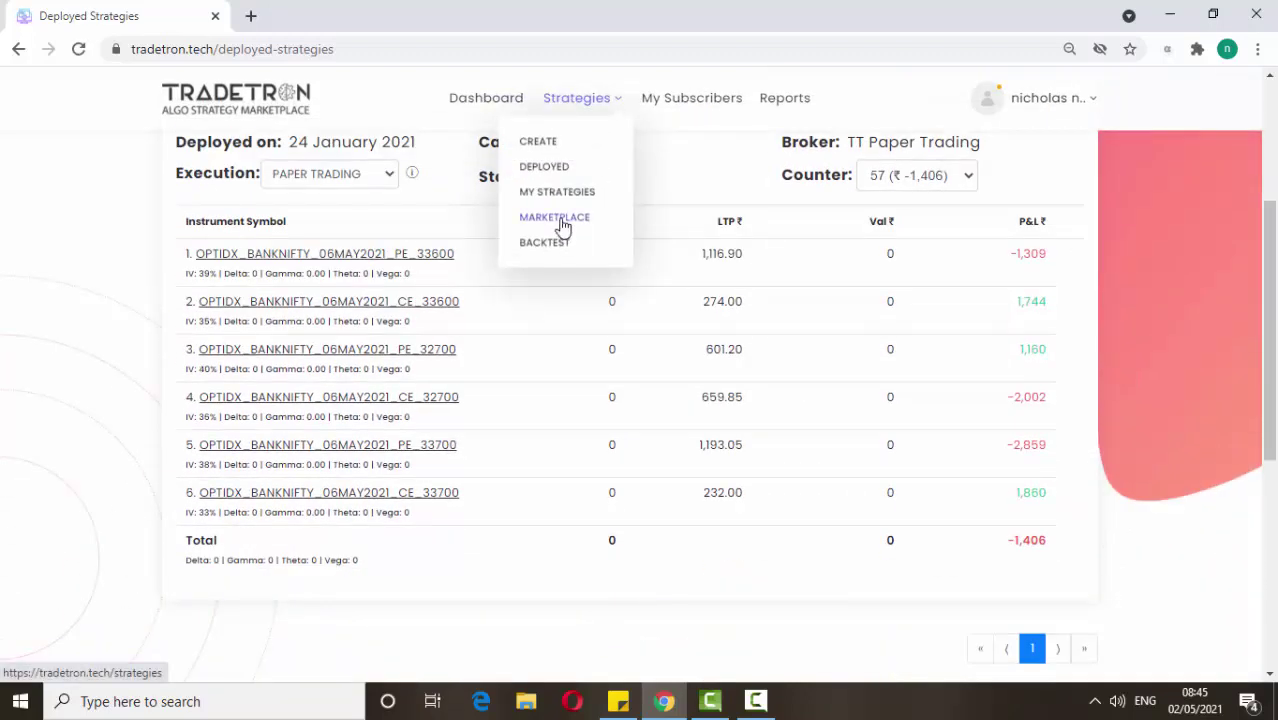
Browse Marketplace cards such as Kinetic with 59.63% ROI and ₹ 400000 minimum capital.
{"action": "left_click", "coordinate": [562, 226]}
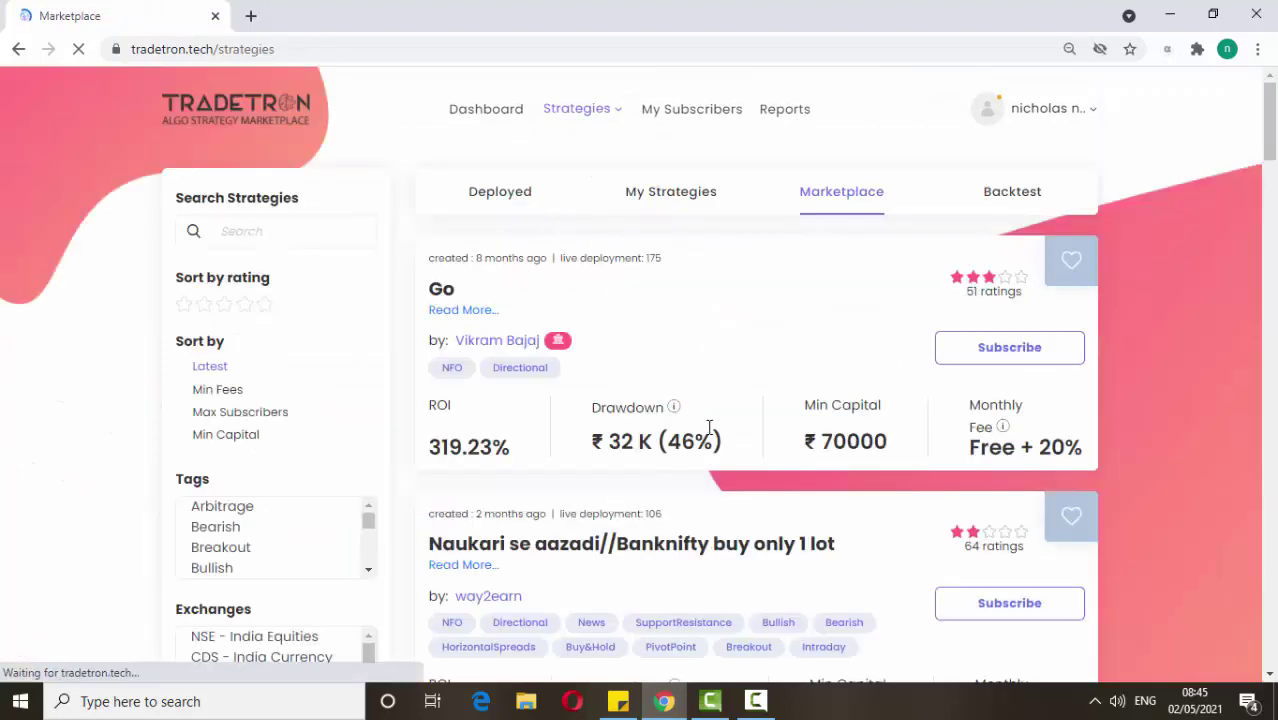
{"action": "scroll", "coordinate": [709, 428], "scroll_direction": "down", "scroll_amount": 5}
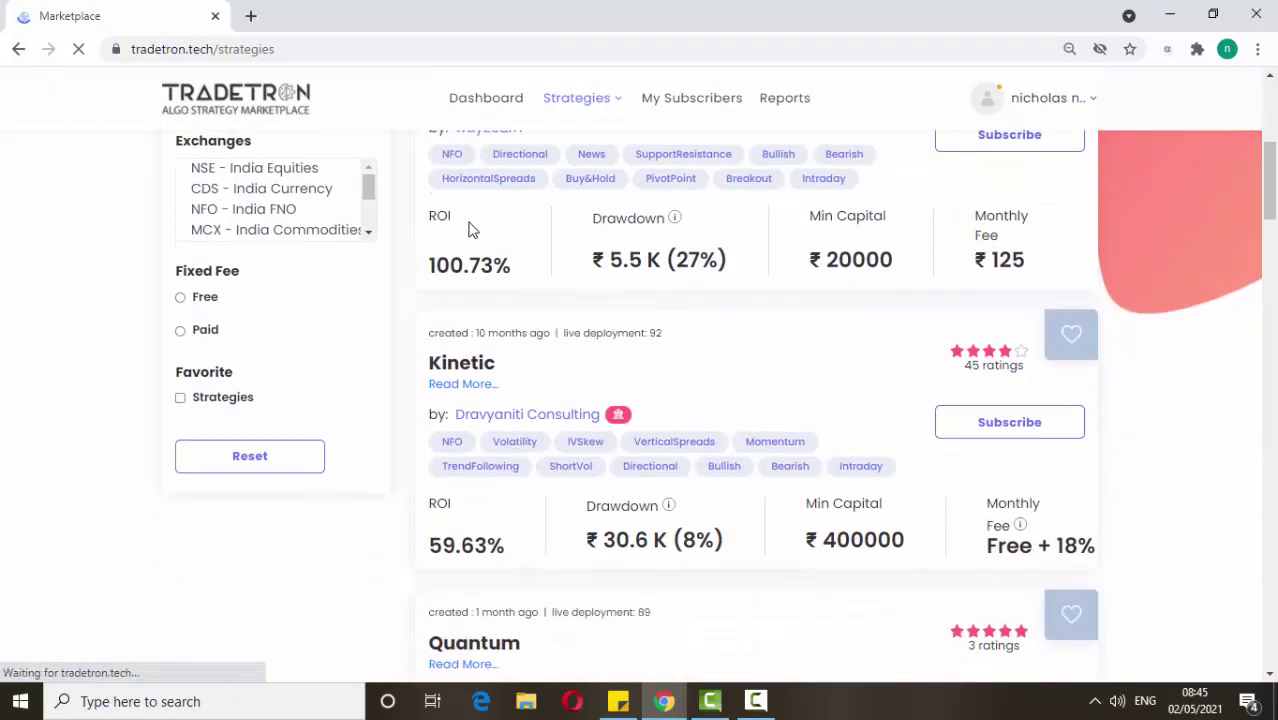
{"action": "left_click_drag", "start_coordinate": [818, 217], "coordinate": [857, 218]}
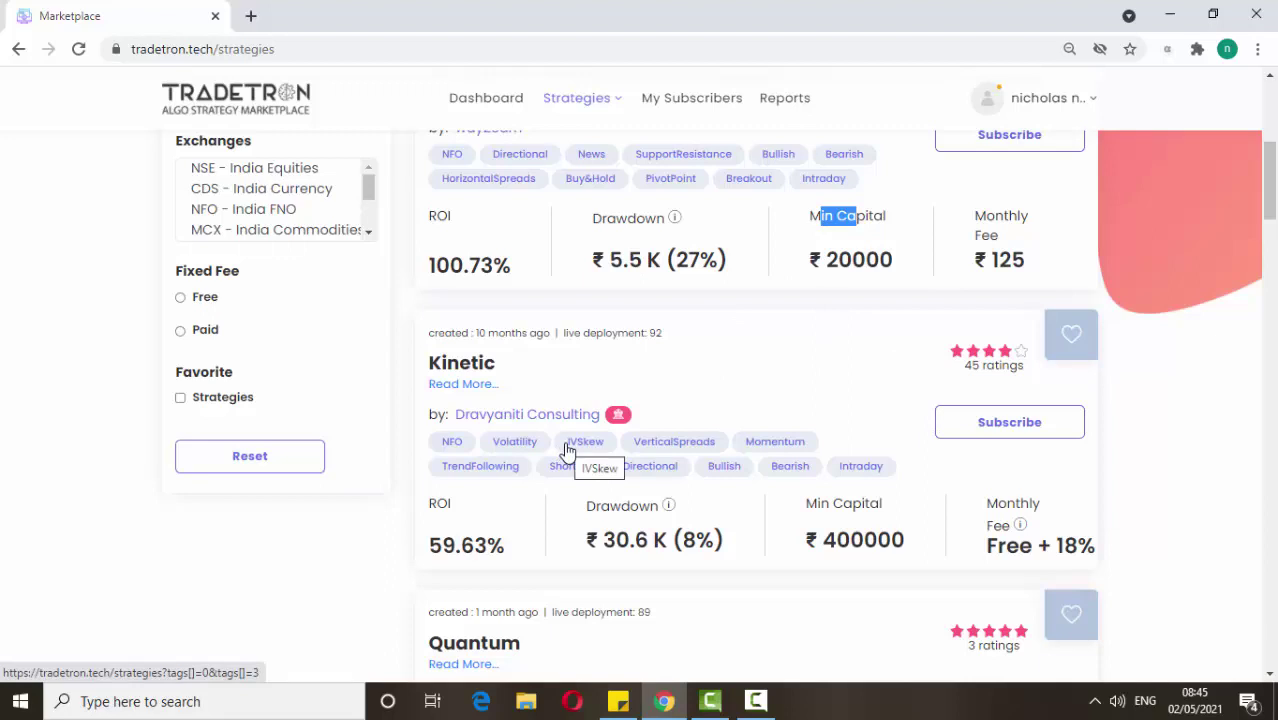
{"action": "mouse_move", "coordinate": [599, 112]}
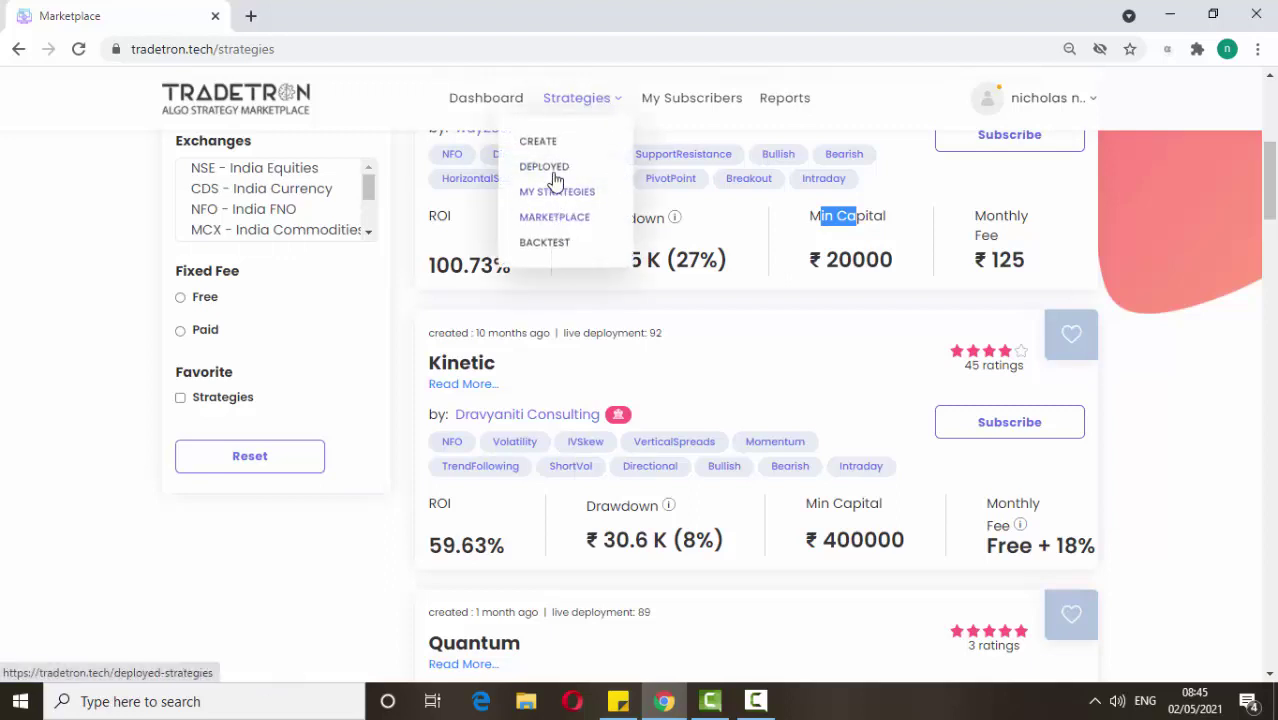
Start deploying BFO Scalper from My Strategies and inspect the execution type and broker lists.
{"action": "left_click", "coordinate": [545, 192]}
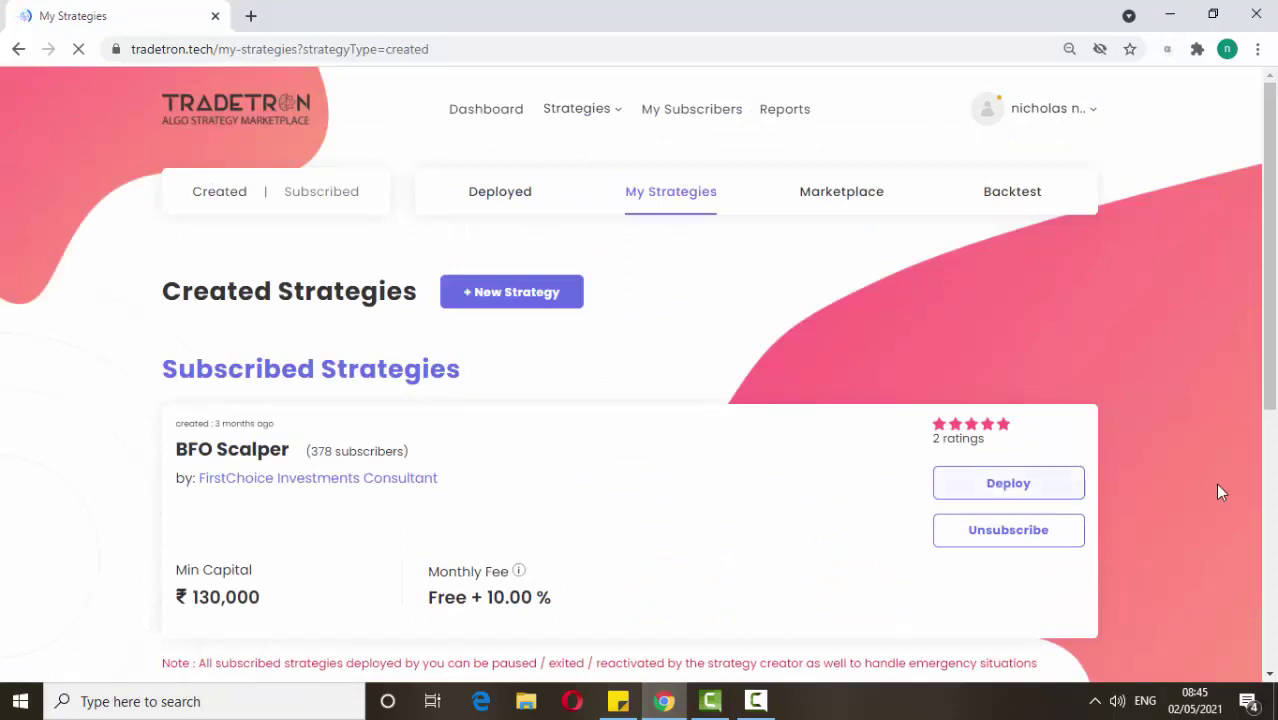
{"action": "left_click", "coordinate": [980, 490]}
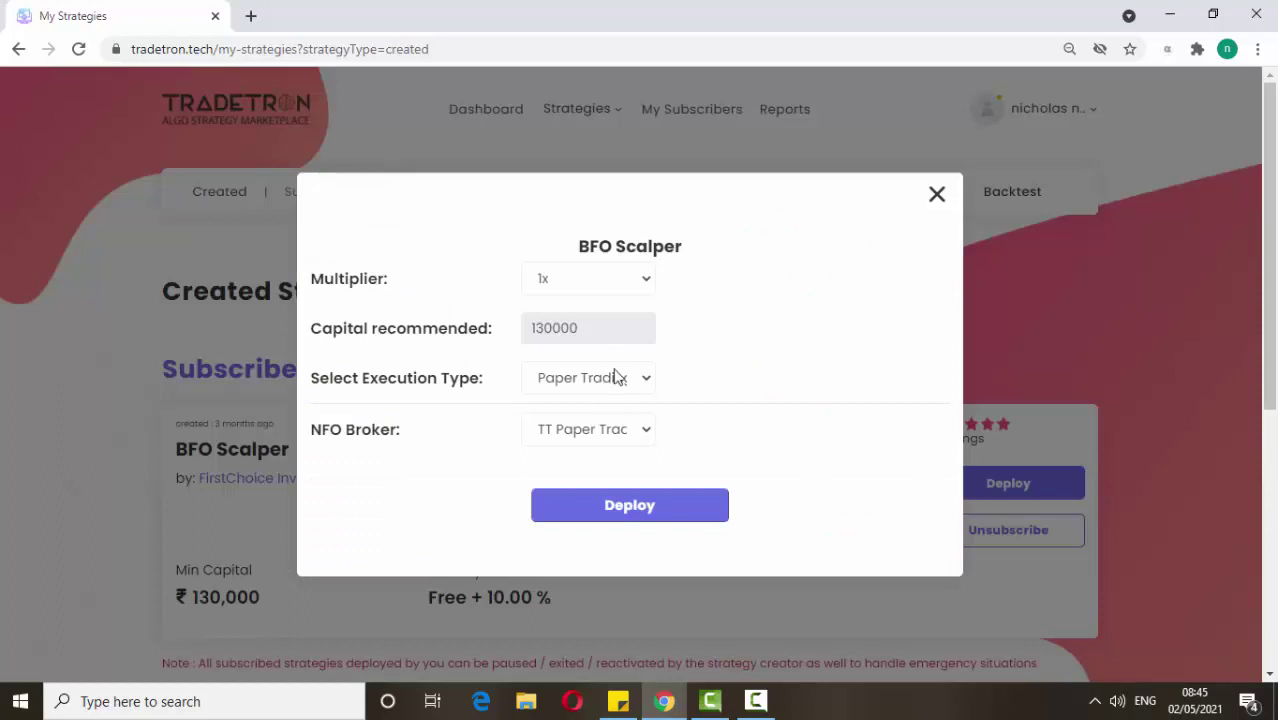
{"action": "left_click", "coordinate": [617, 377]}
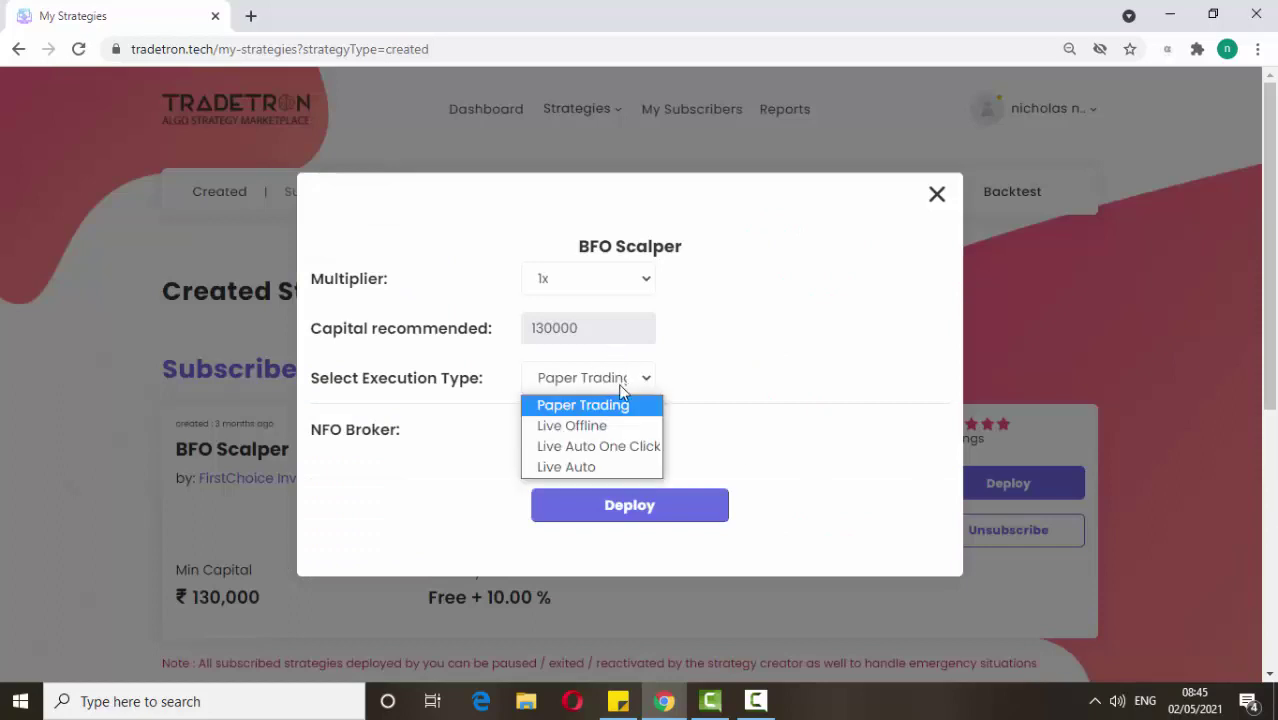
{"action": "left_click", "coordinate": [631, 463]}
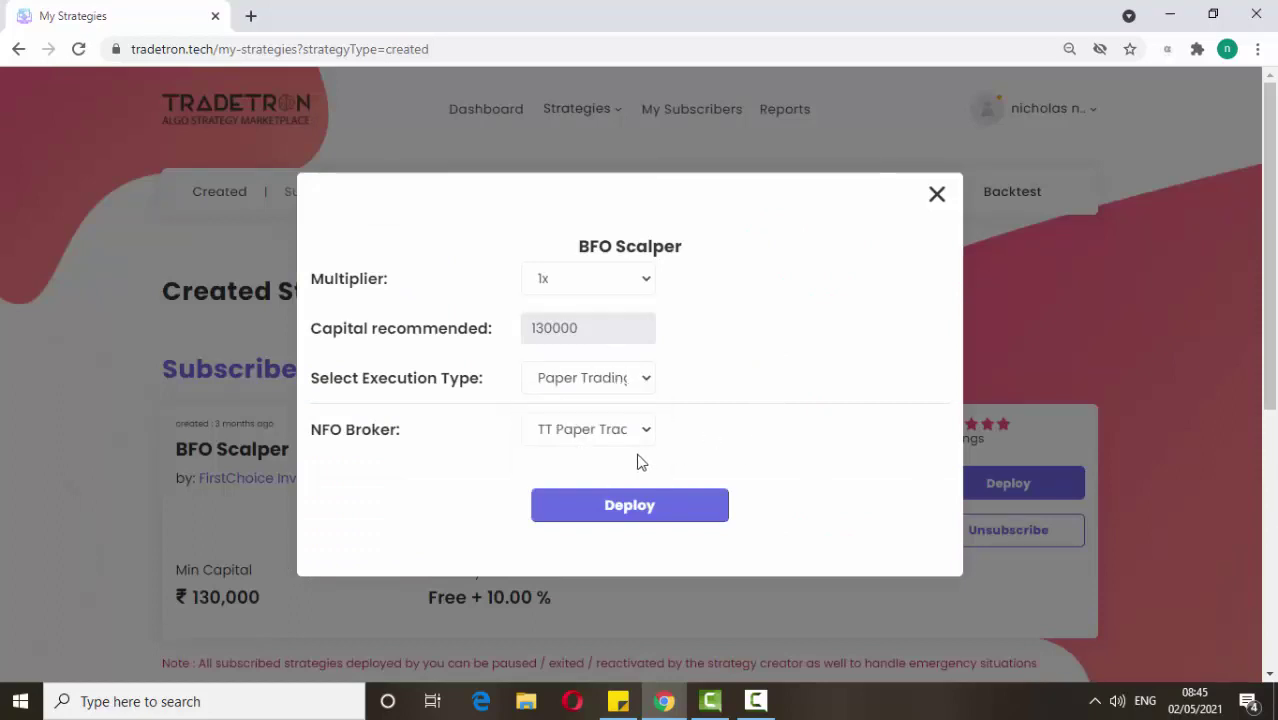
{"action": "left_click", "coordinate": [624, 437]}
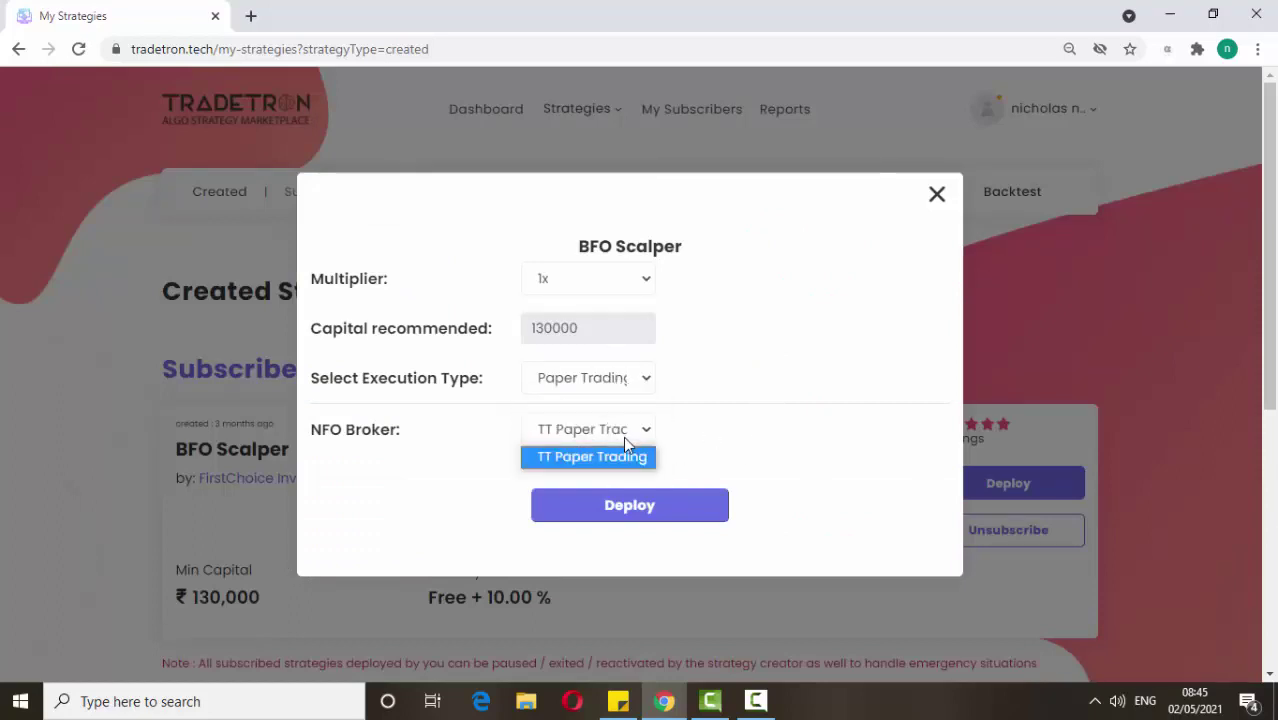
{"action": "left_click", "coordinate": [698, 441]}
Set execution type to Live Auto One Click, leaving the NFO broker unselected.
{"action": "left_click", "coordinate": [588, 384]}
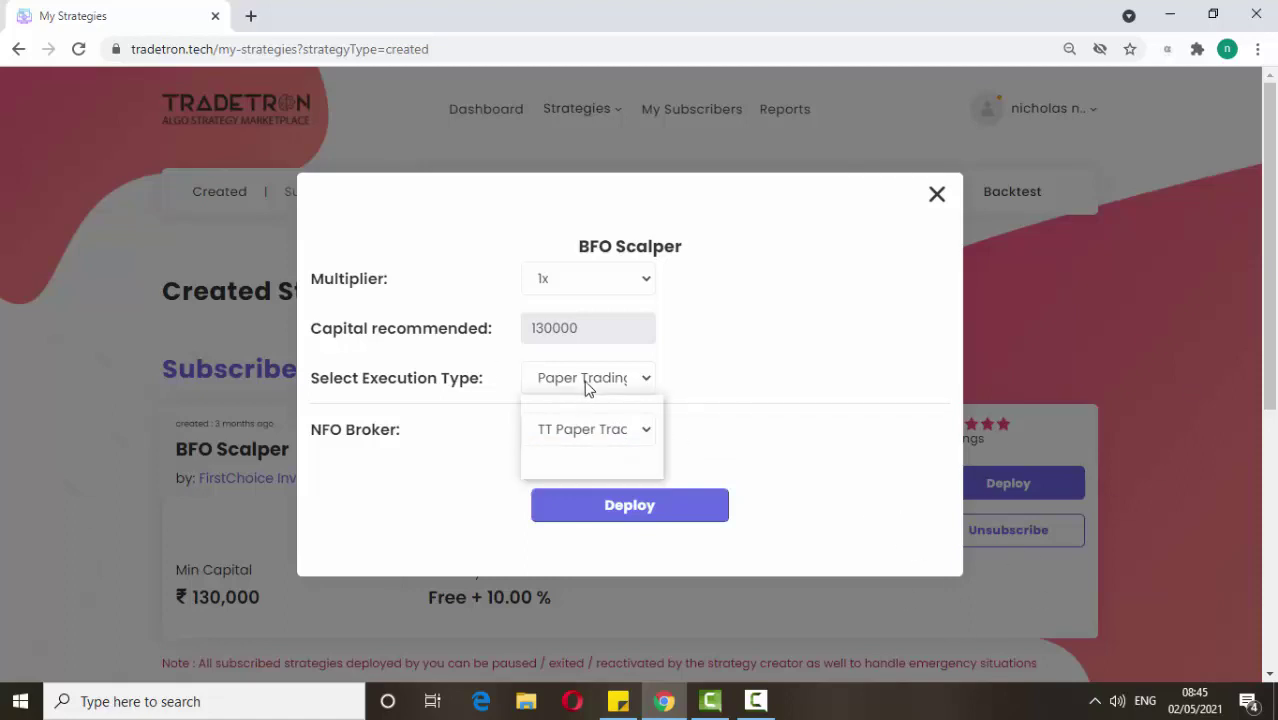
{"action": "left_click", "coordinate": [584, 449]}
{"action": "left_click", "coordinate": [648, 428]}
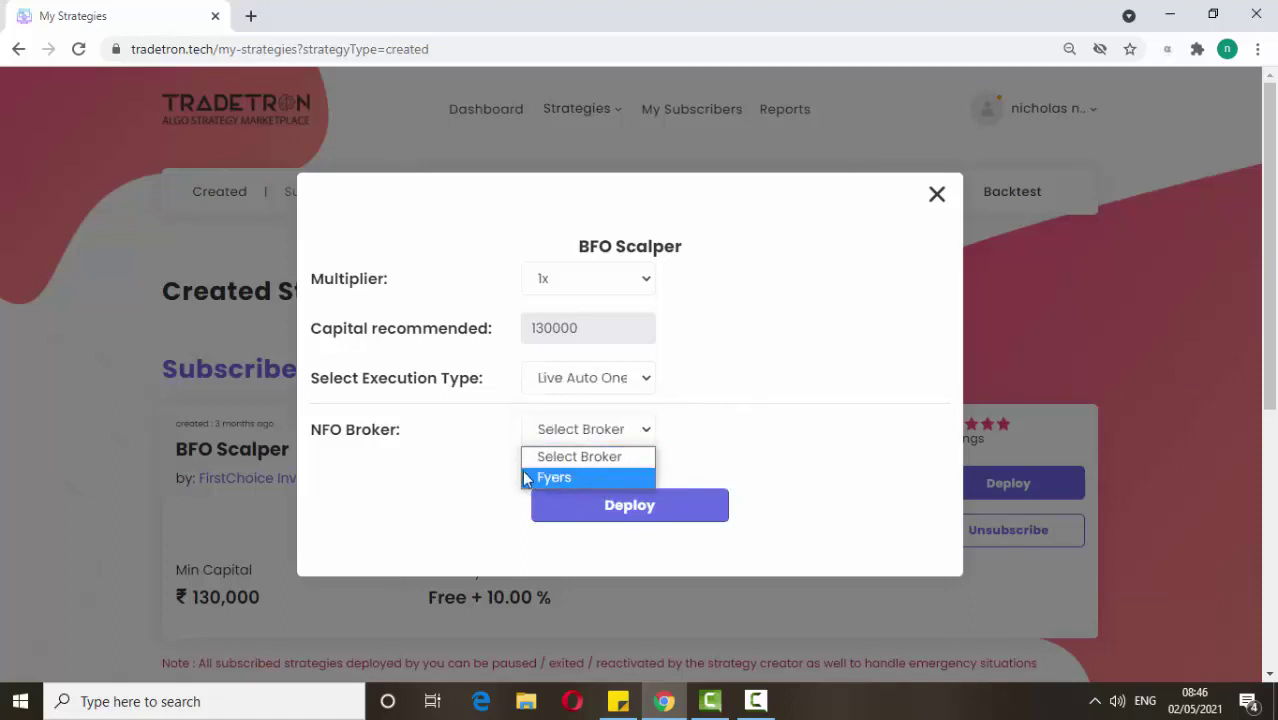
{"action": "left_click", "coordinate": [622, 386]}
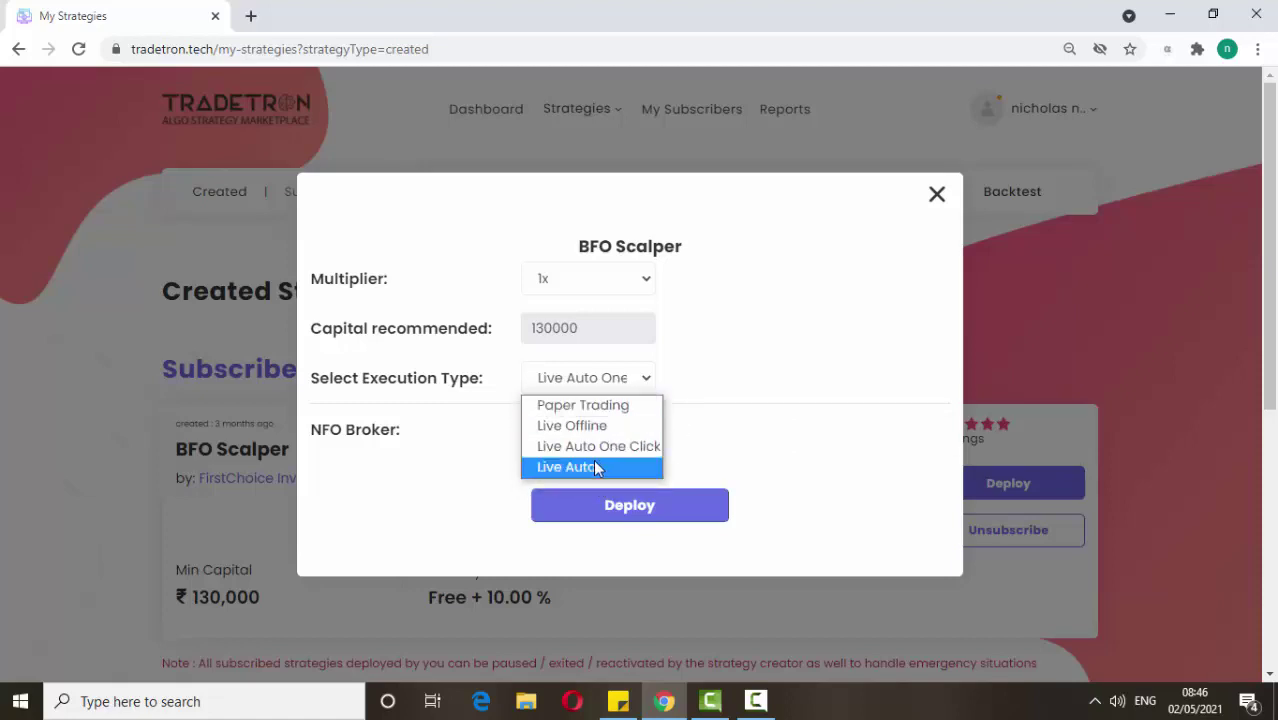
{"action": "left_click", "coordinate": [705, 400]}
{"action": "left_click", "coordinate": [600, 388]}
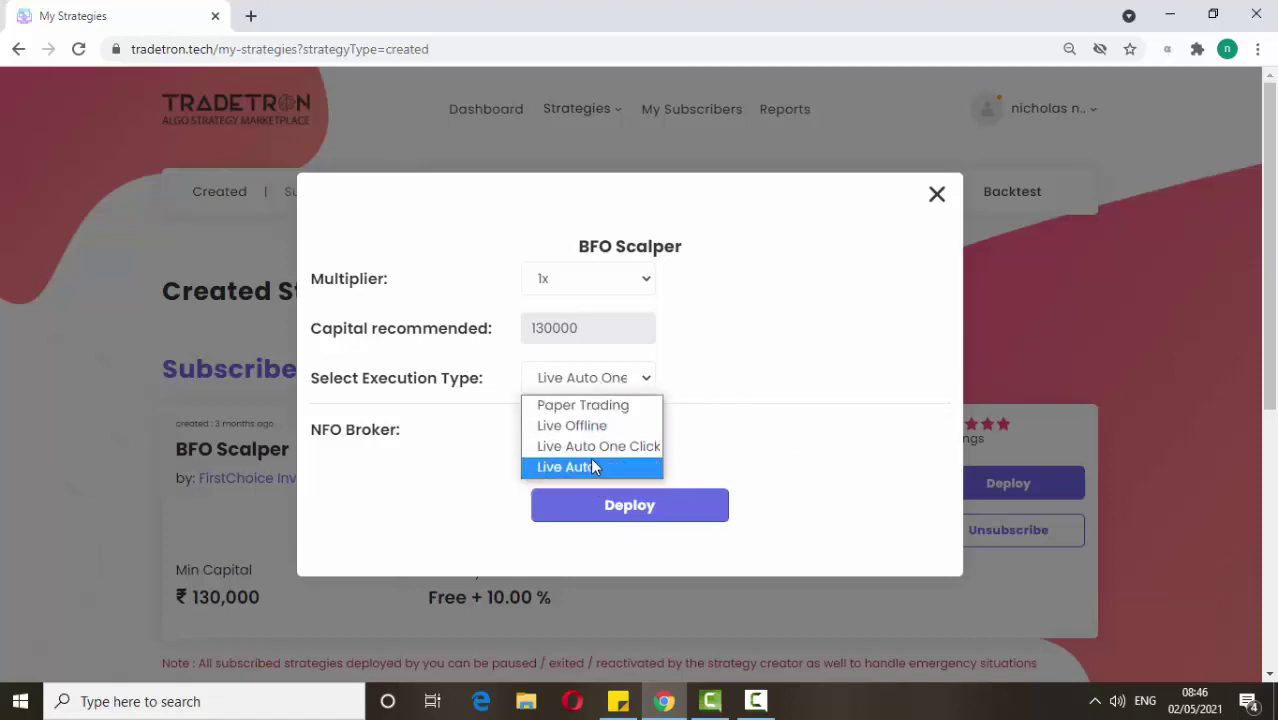
{"action": "left_click", "coordinate": [705, 395]}
{"action": "left_click", "coordinate": [610, 386]}
{"action": "left_click", "coordinate": [700, 376]}
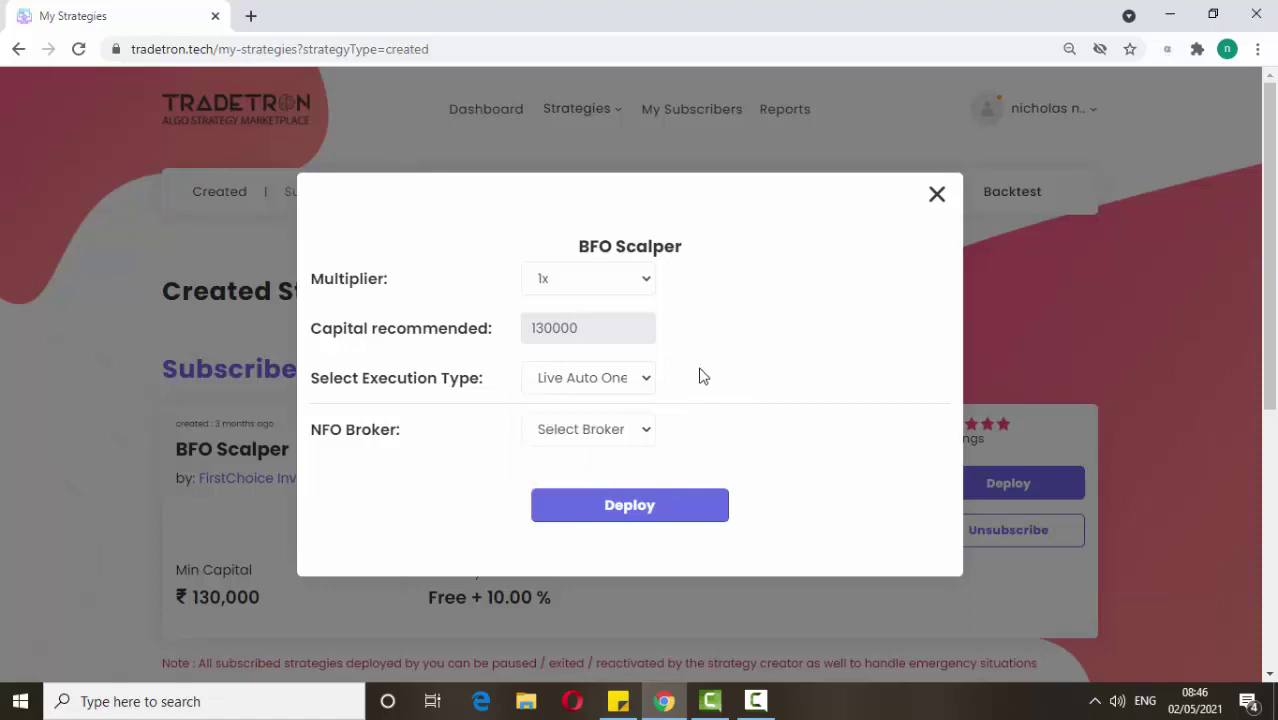
{"action": "left_click", "coordinate": [624, 432]}
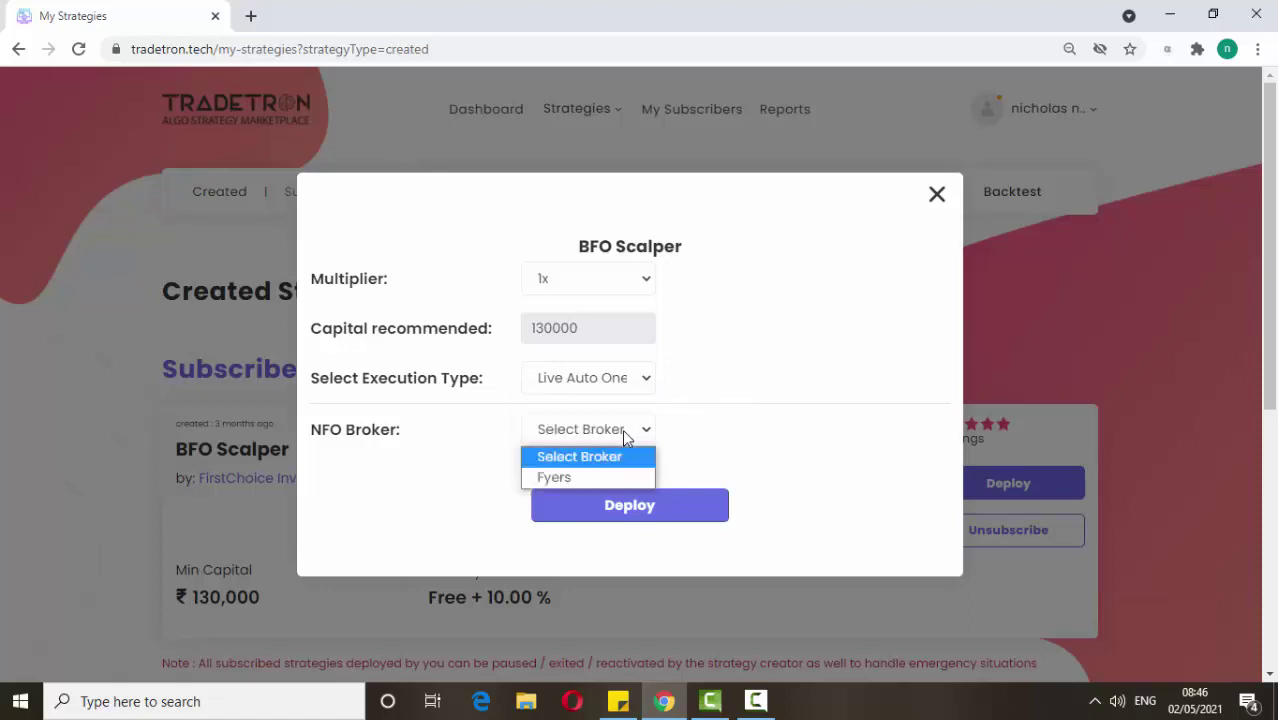
{"action": "left_click", "coordinate": [697, 474]}
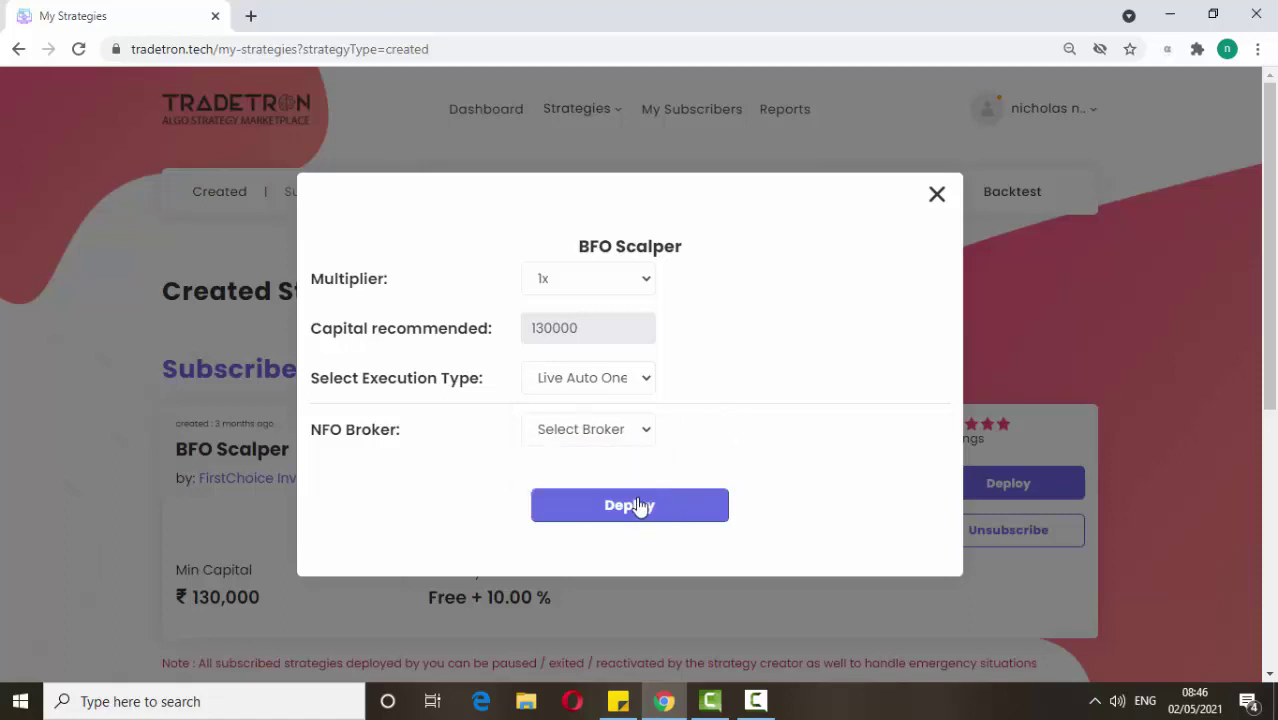